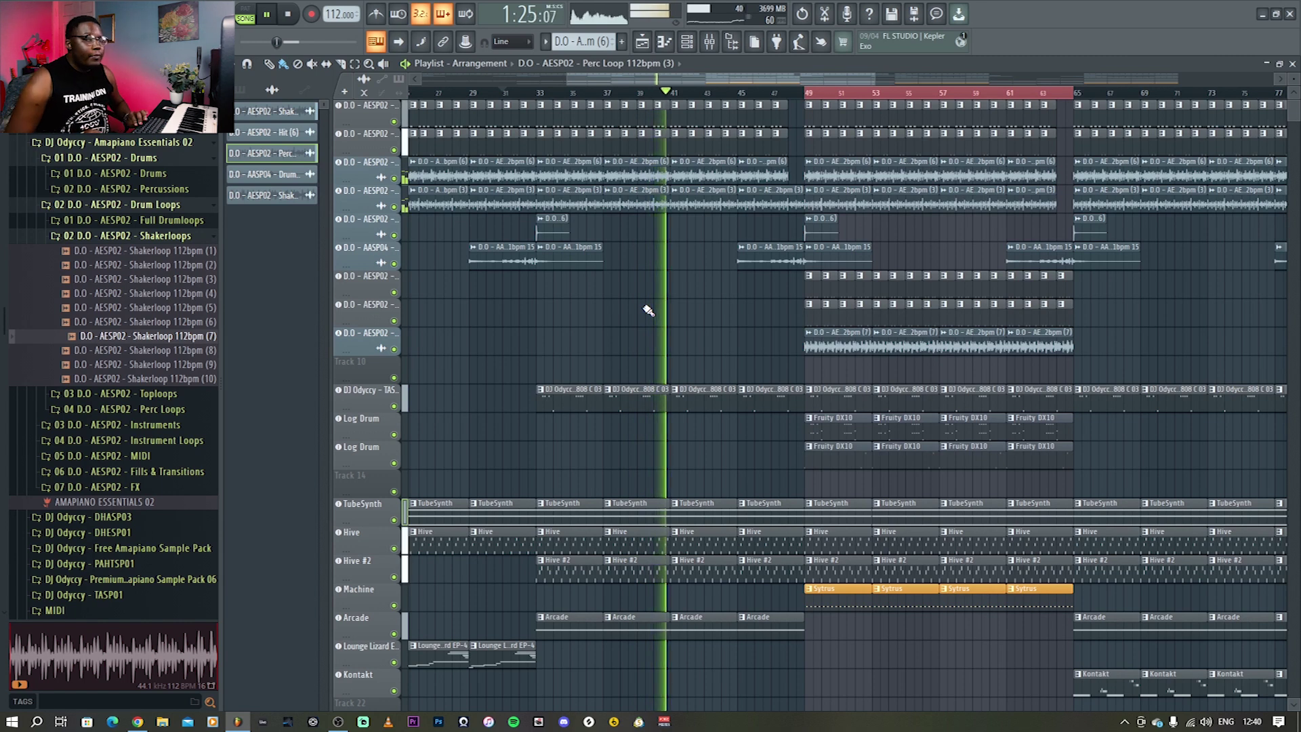
Stop playback, move the playhead to bar 49, and solo the Shakerloop 112bpm (6) track to audition it.
key(space)
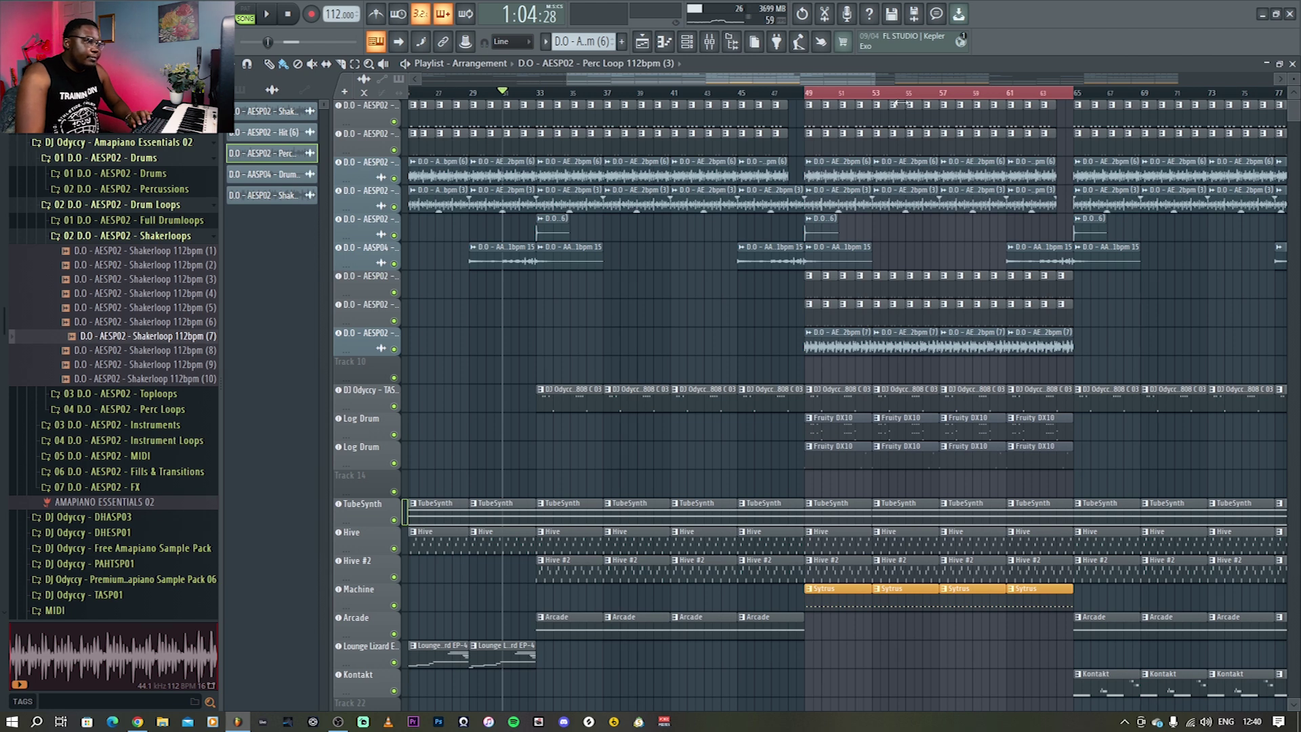
click(811, 112)
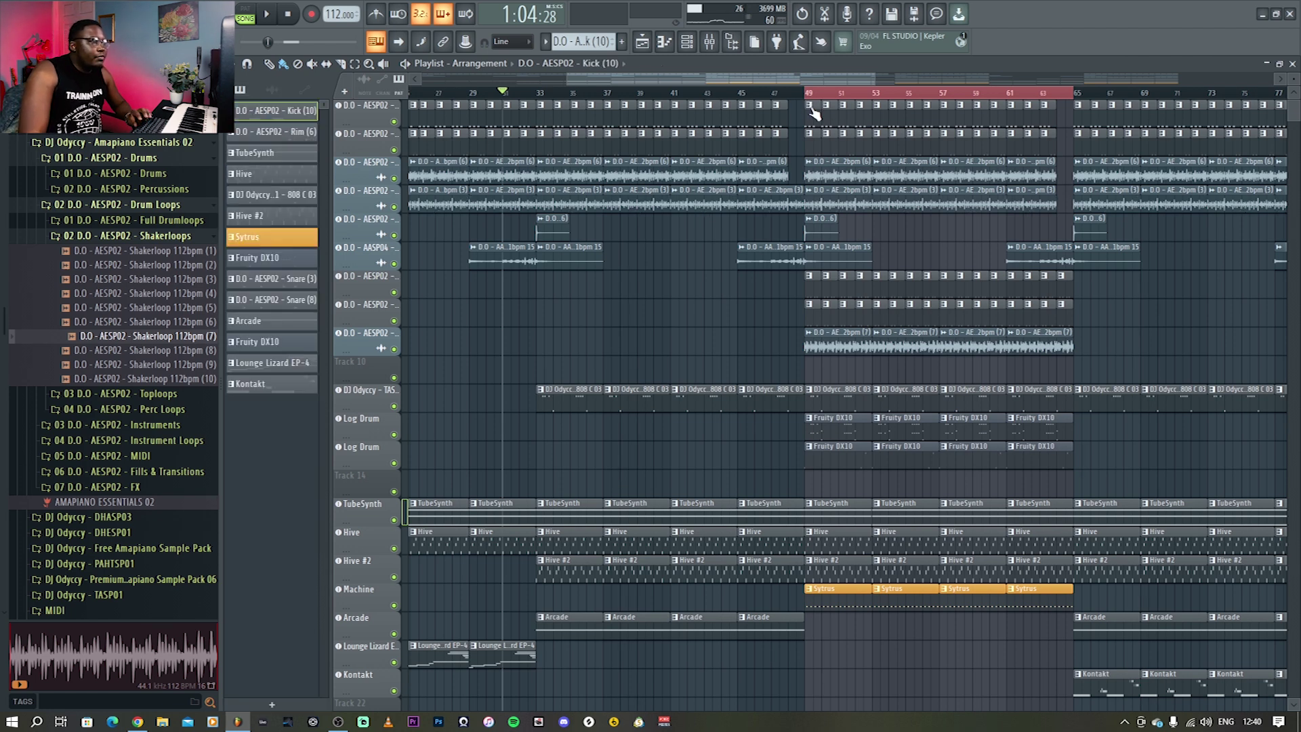
click(811, 97)
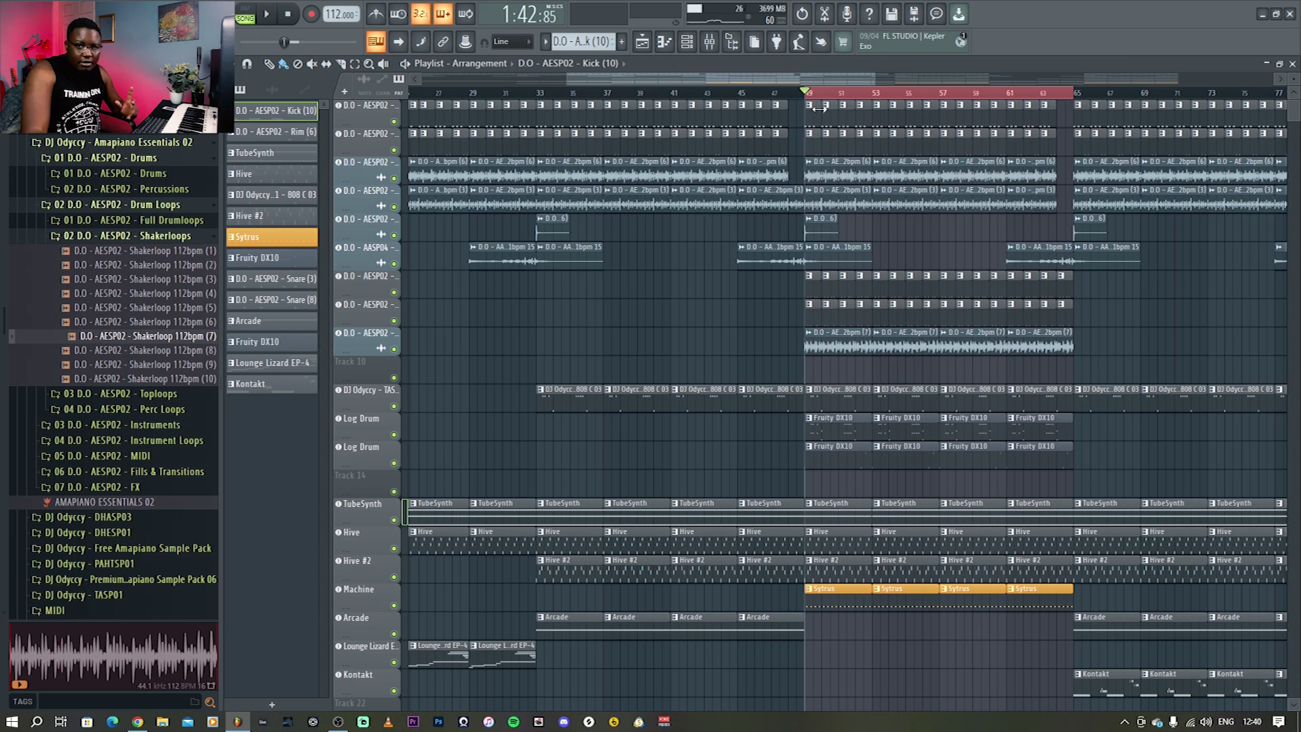
ctrl+click(393, 179)
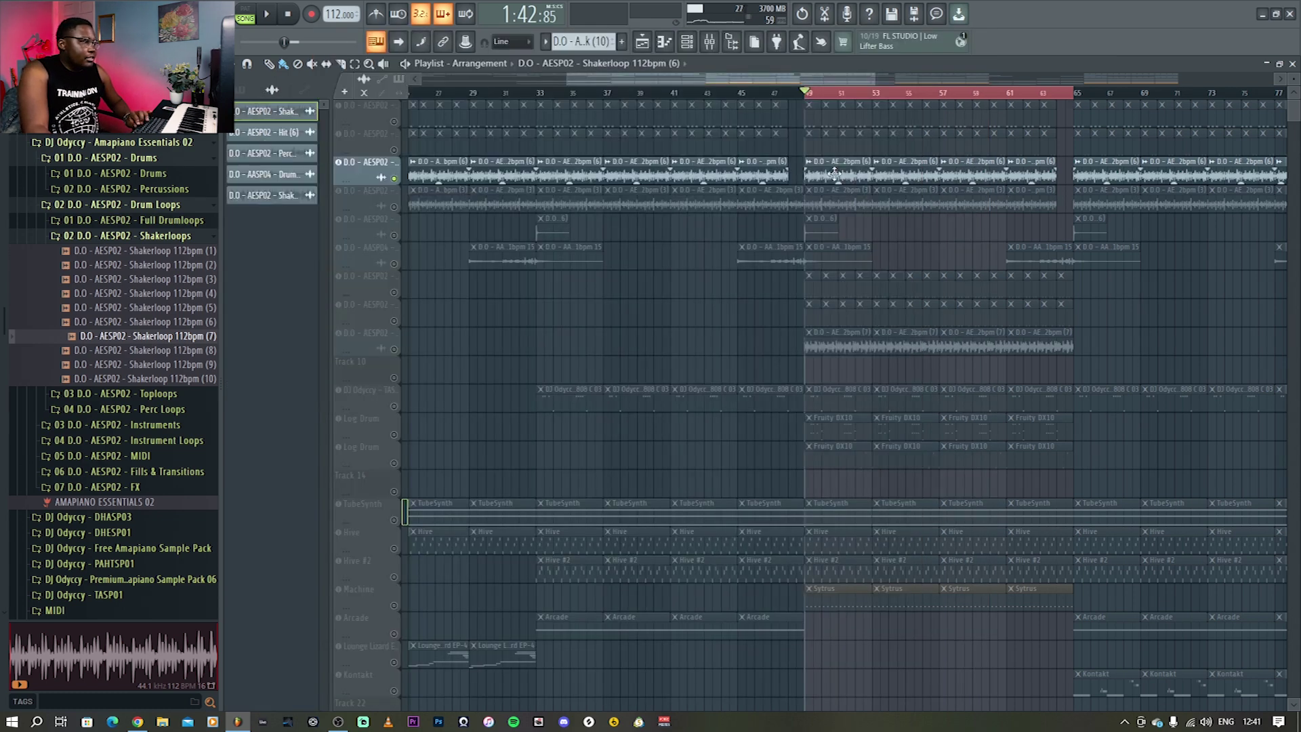
key(space)
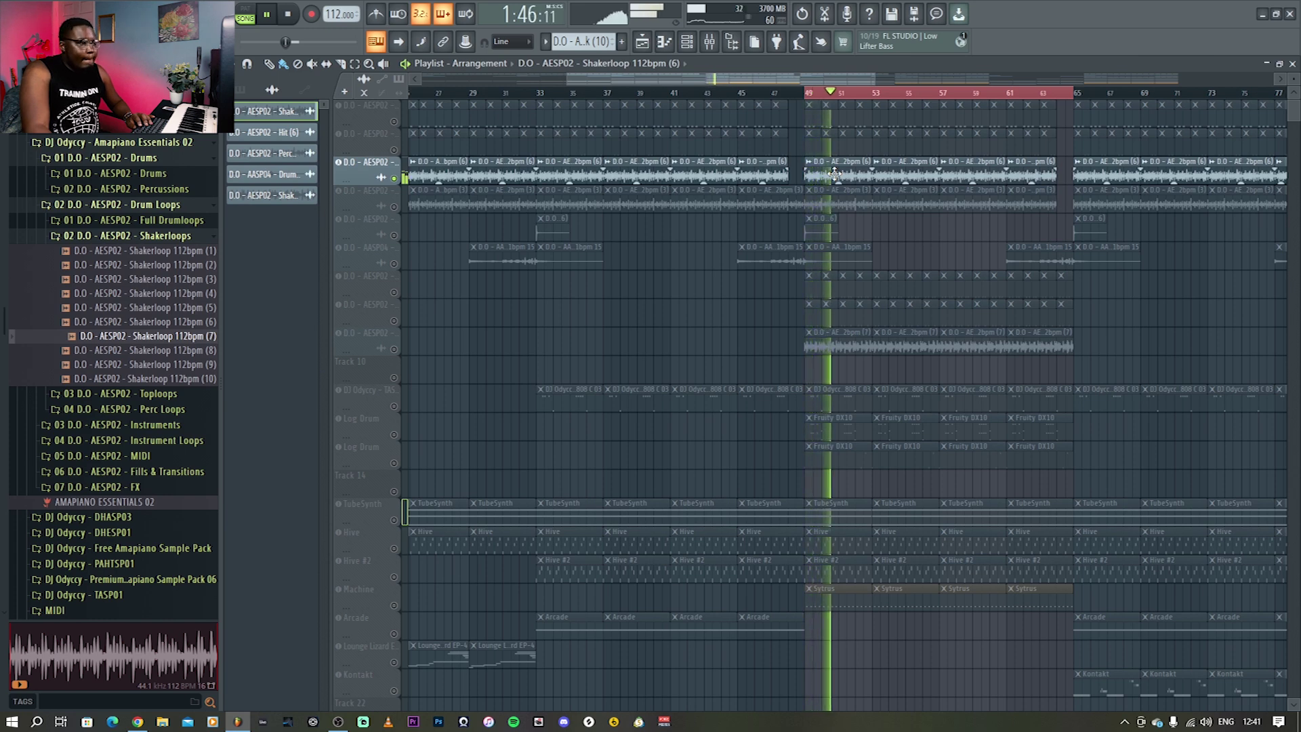
key(space)
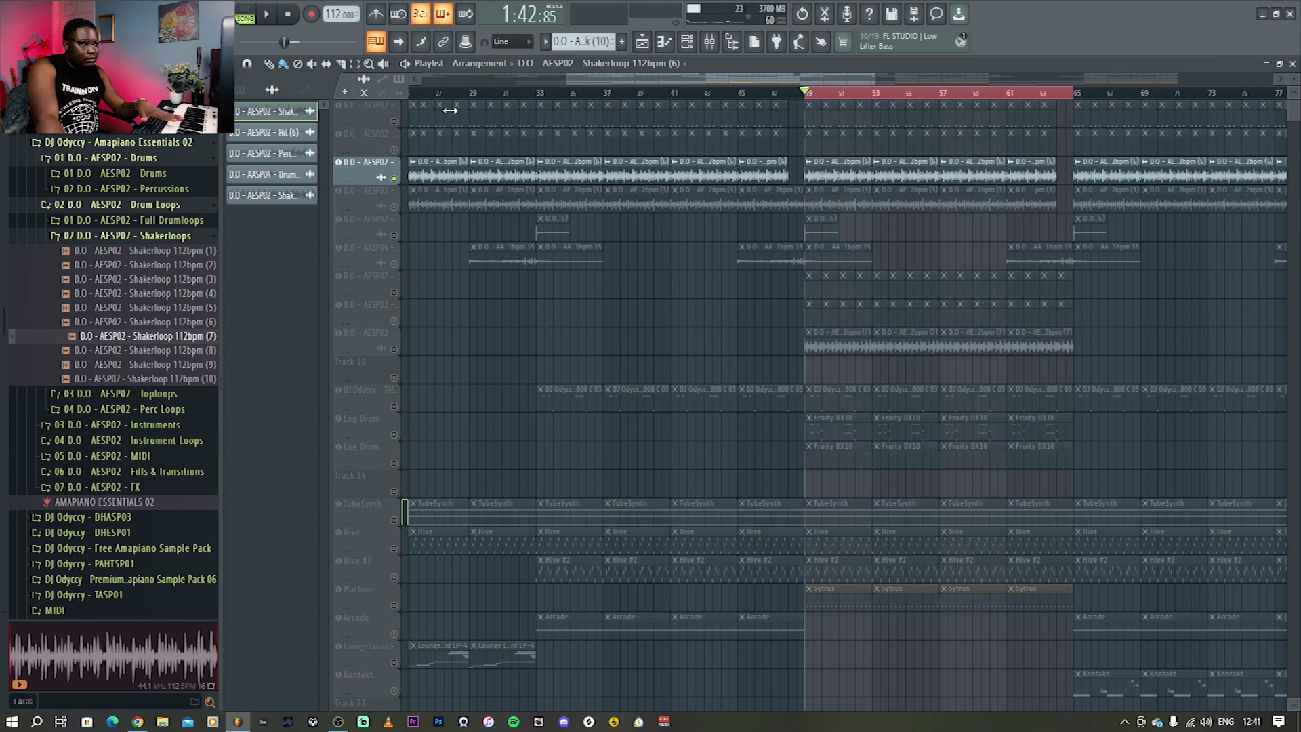
Unmute the Kick (10) track and audition it with the shaker loop, checking the shaker loop's mixer insert for effects.
click(393, 120)
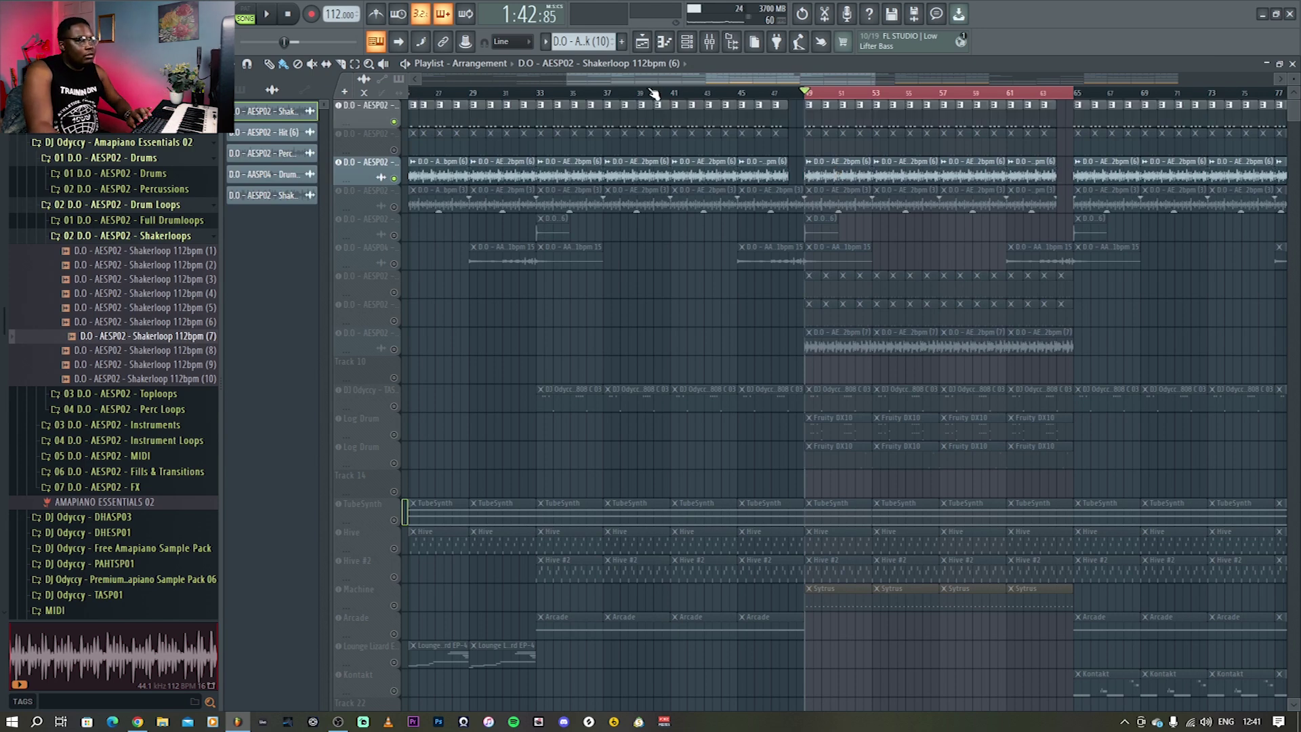
key(space)
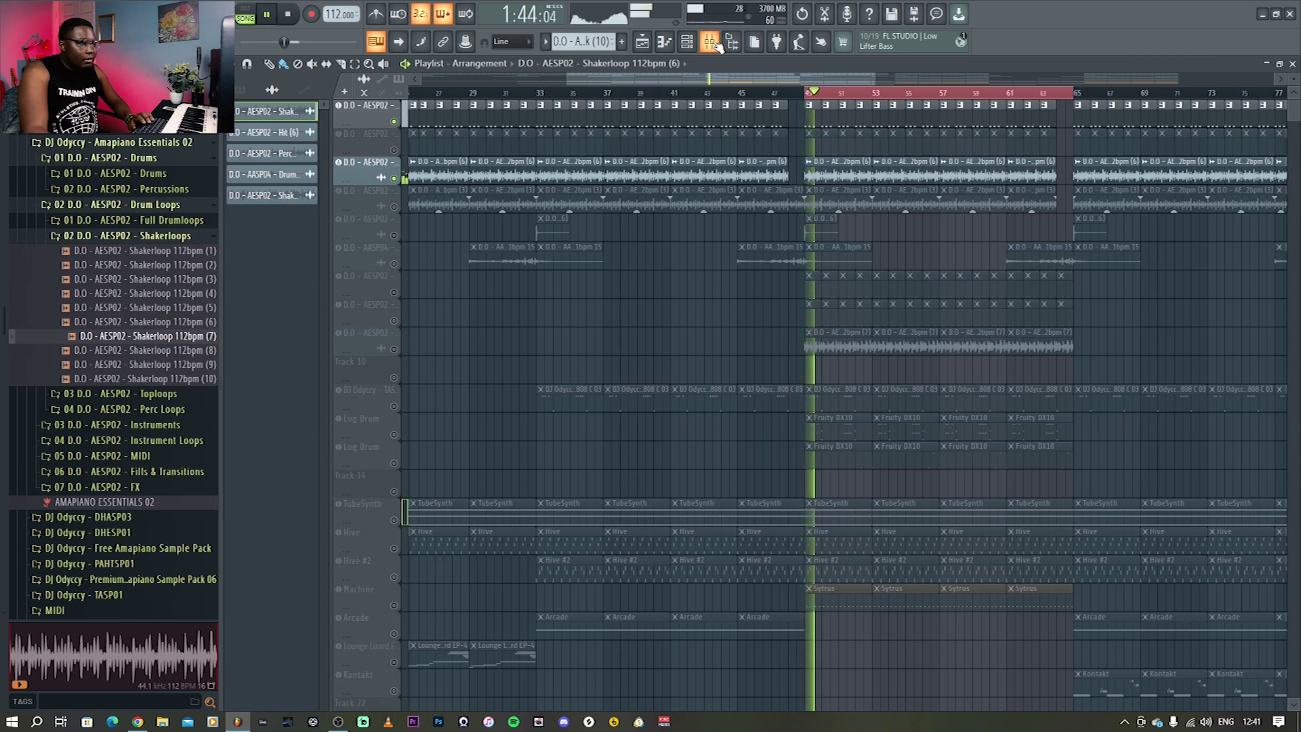
click(709, 42)
key(space)
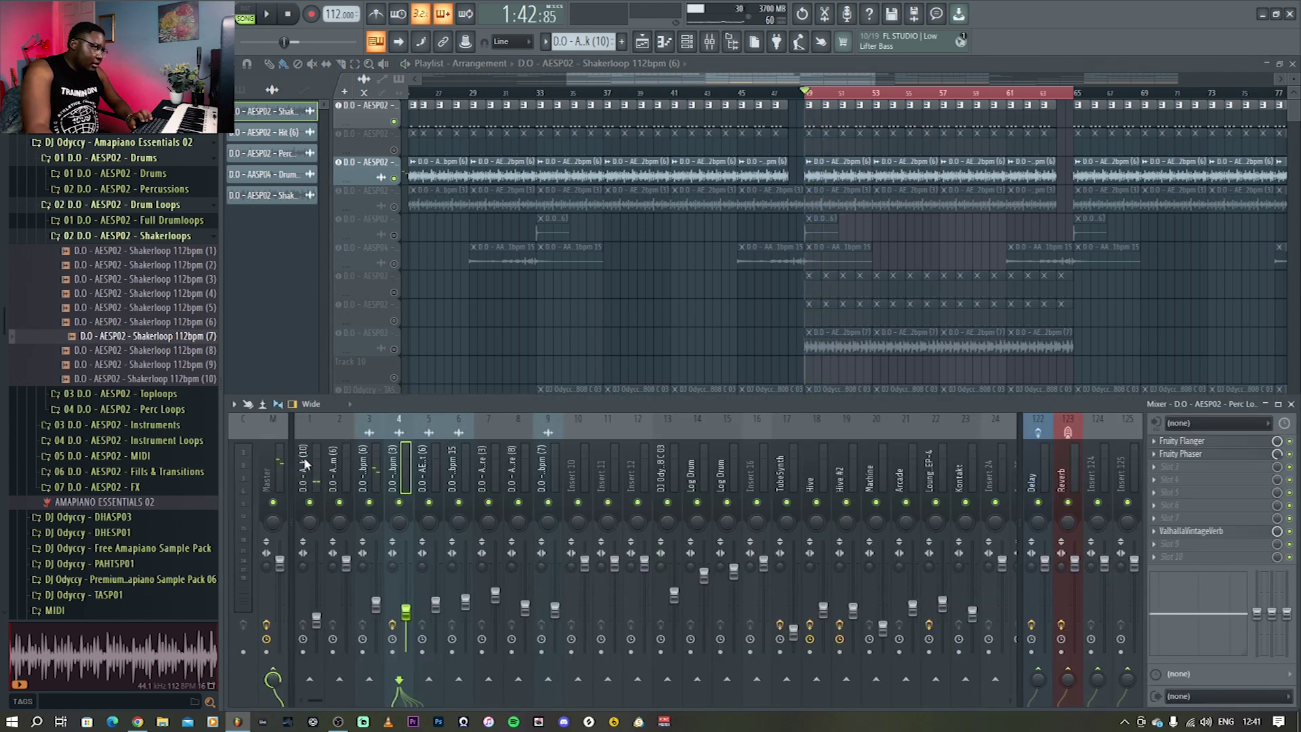
click(378, 471)
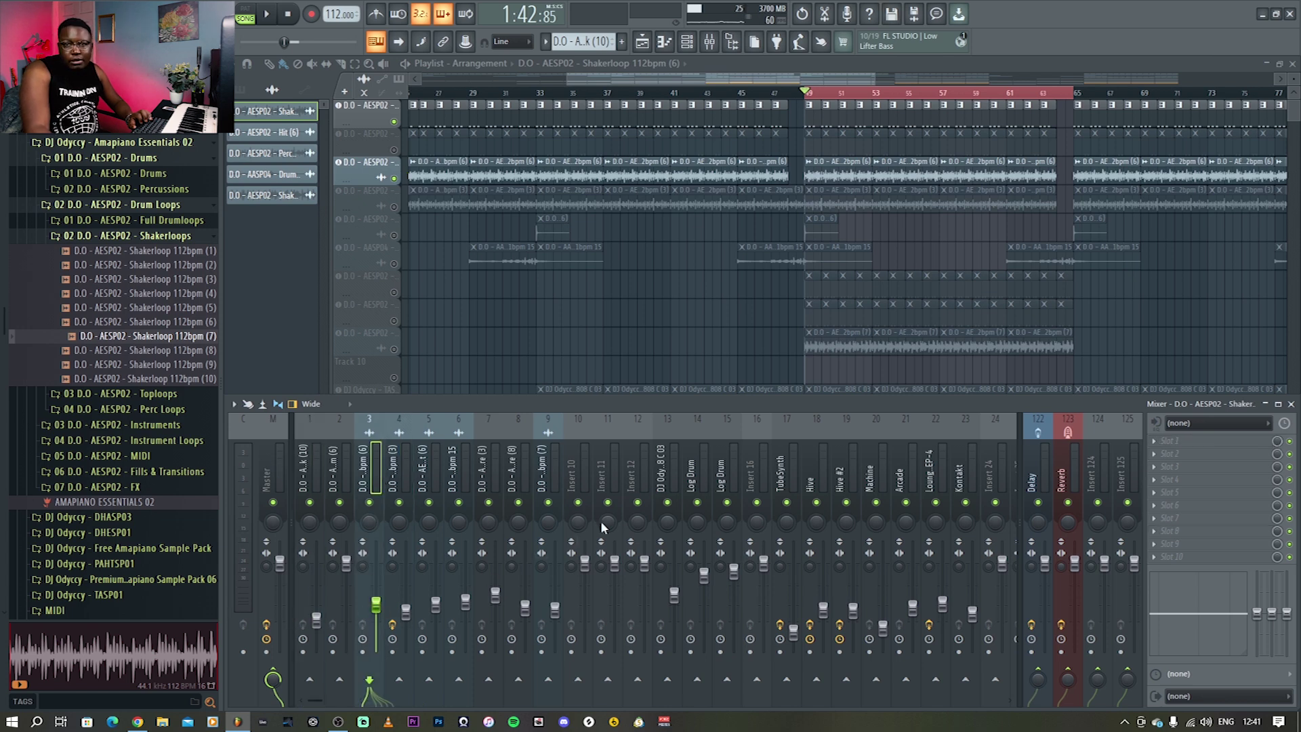
key(space)
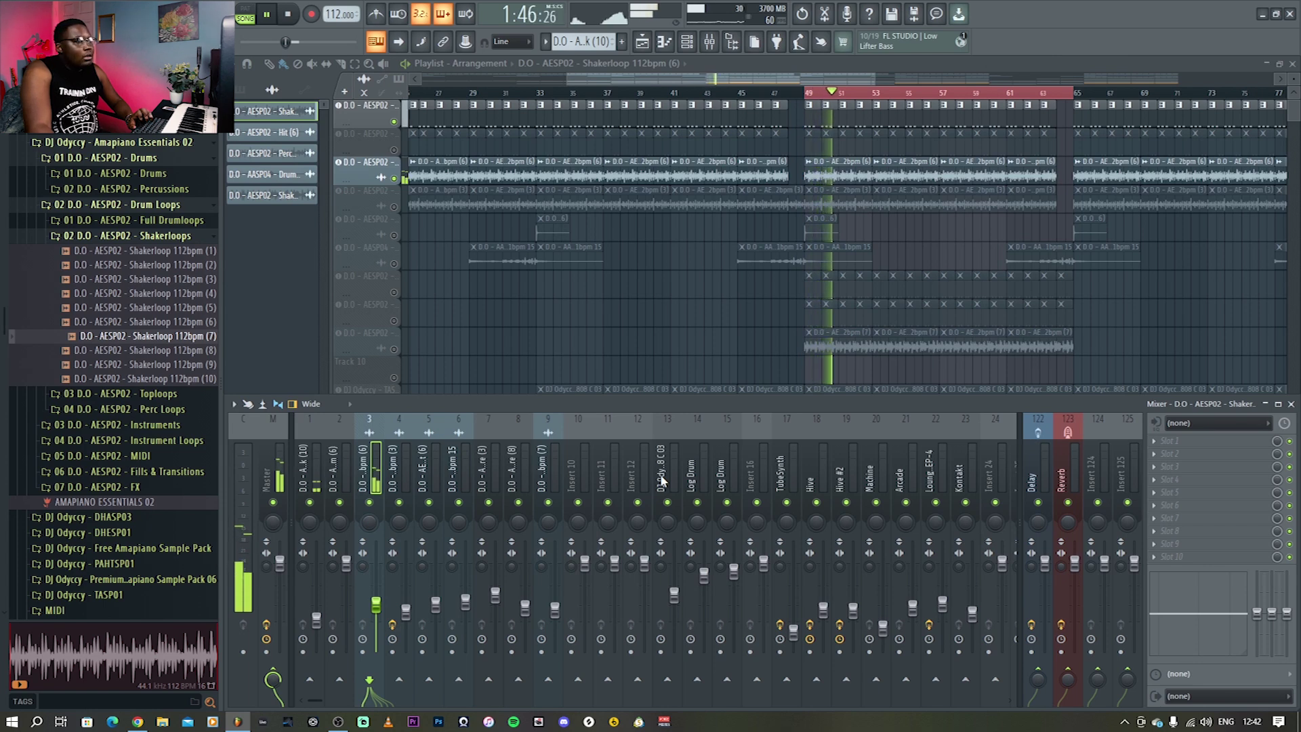
key(space)
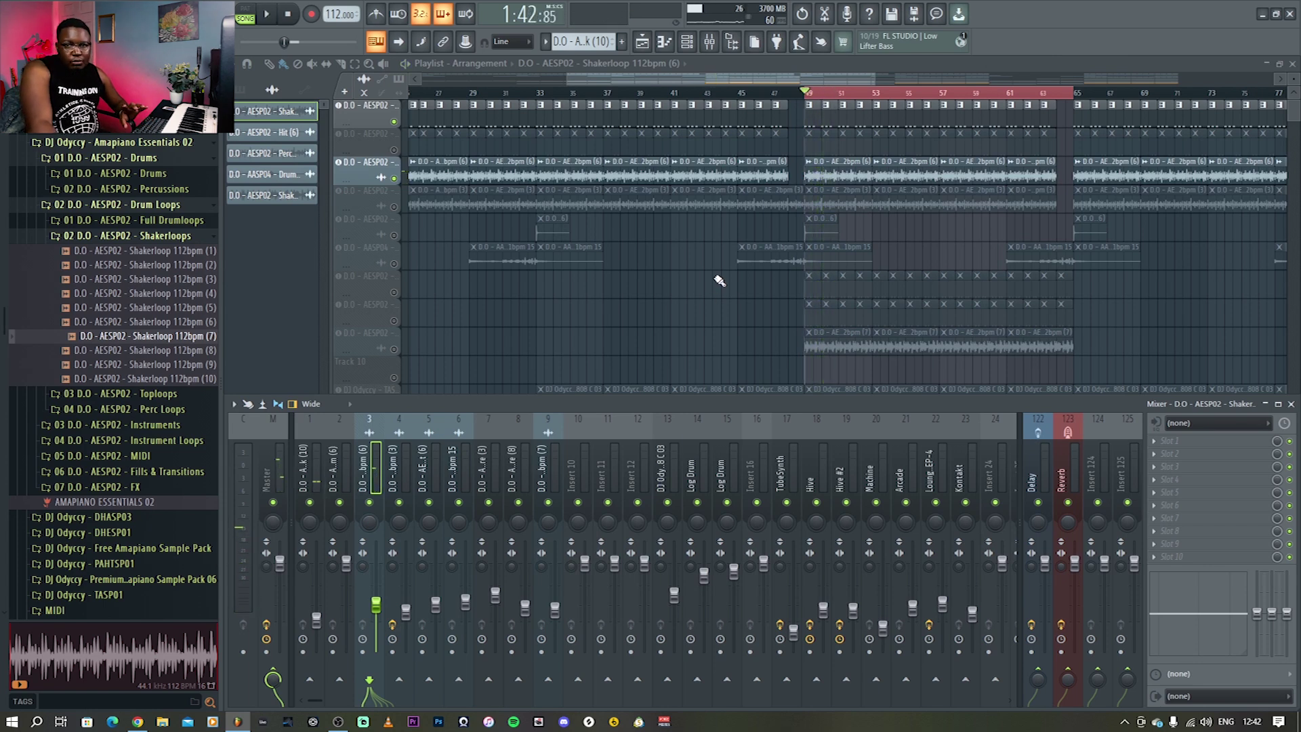
Unmute the Rim (6) track, audition it with the kick and shaker loop, and view its steps in the channel rack.
click(394, 149)
key(F9)
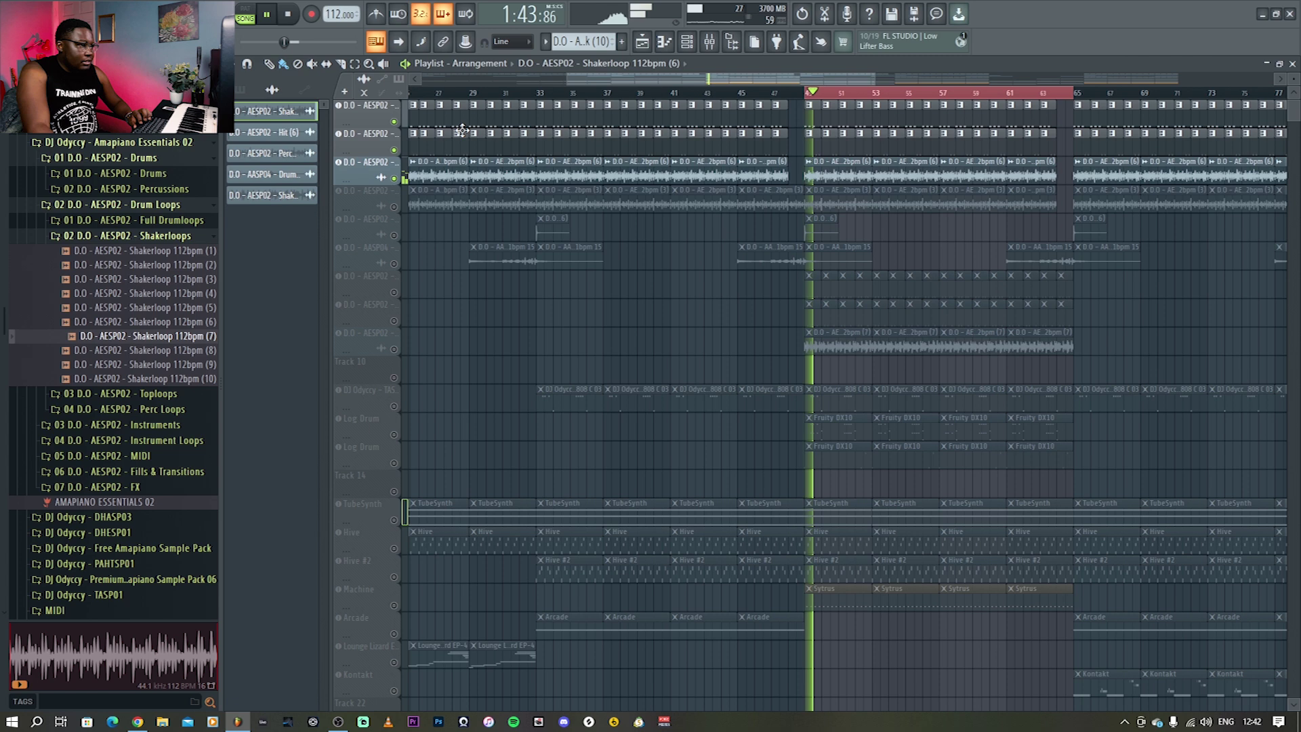
key(F6)
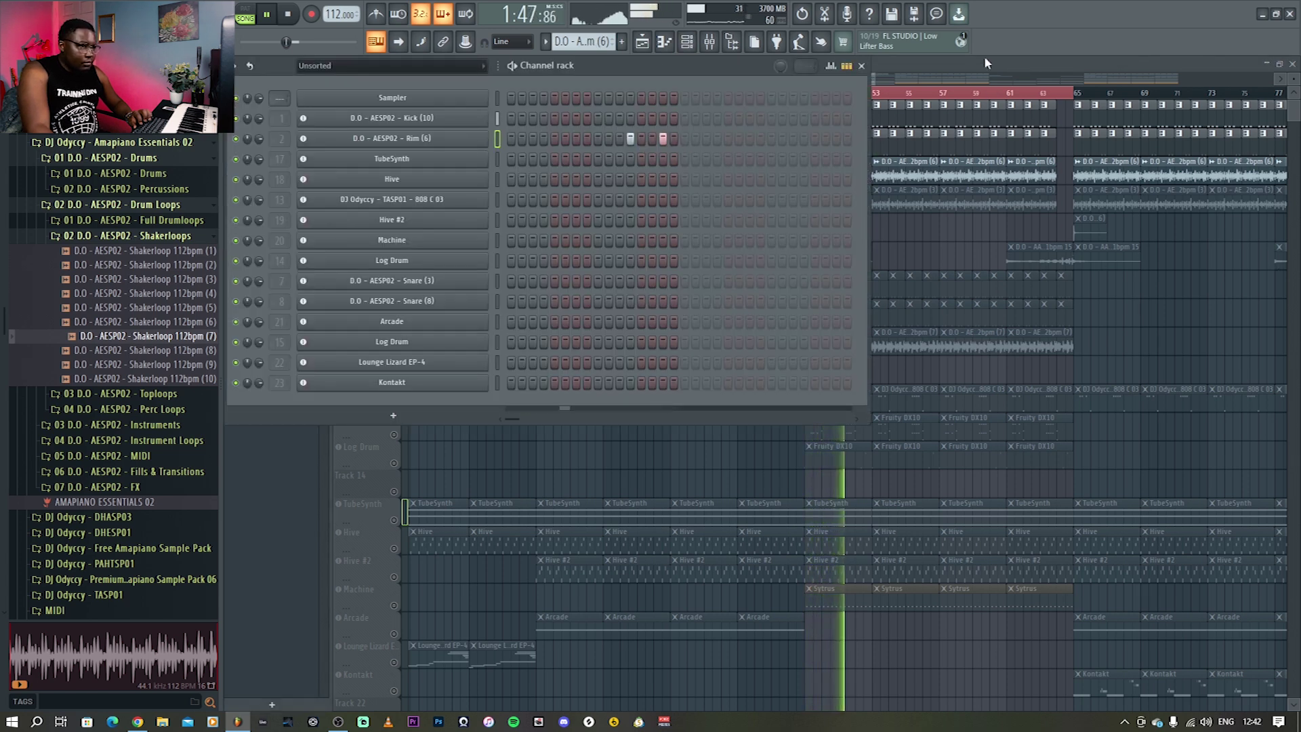
click(960, 70)
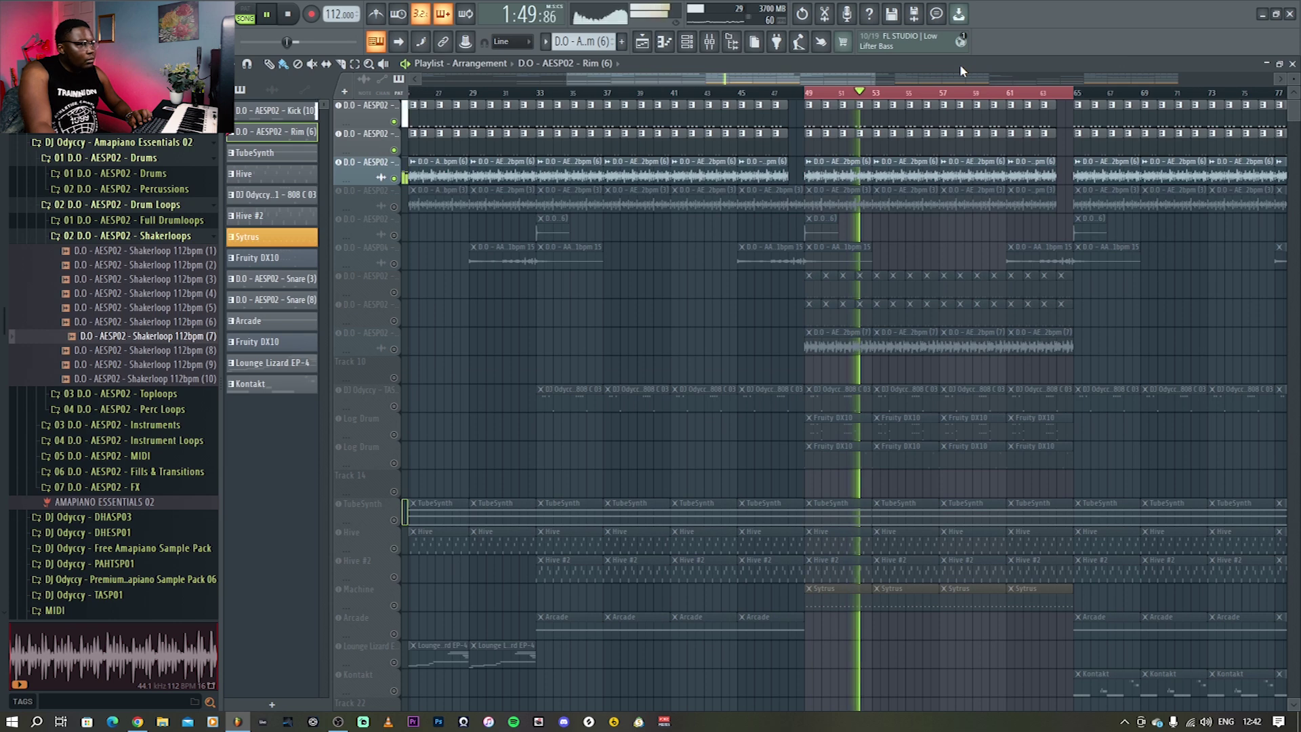
key(space)
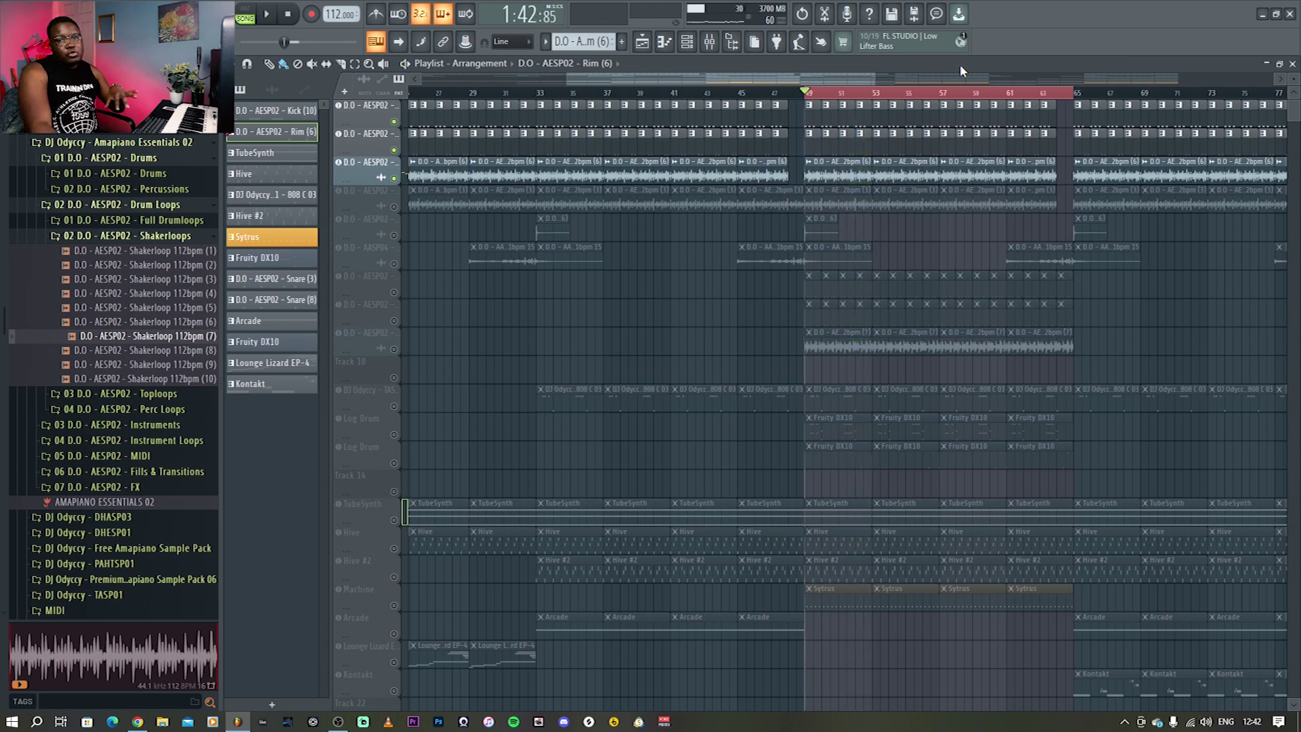
Unmute the Perc Loop 112bpm (3) track, check its audio clip settings, and audition it with the other drums.
click(394, 207)
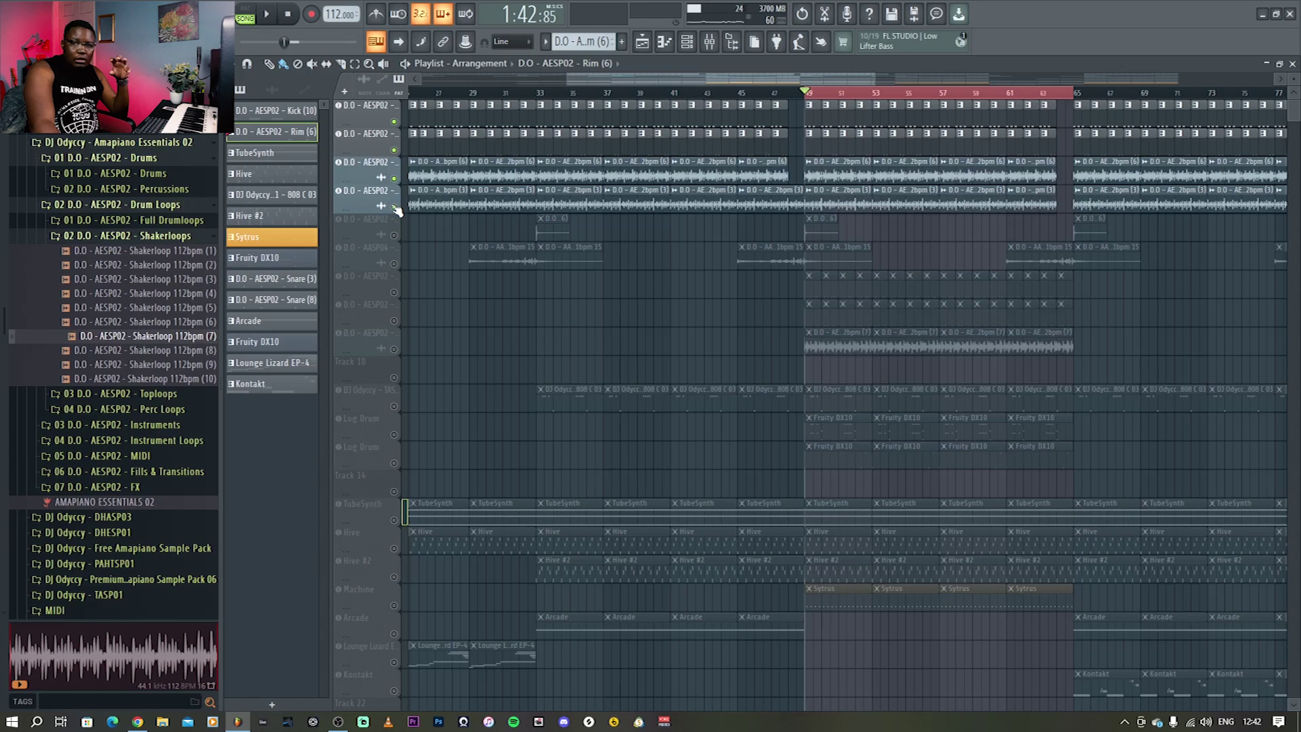
double_click(855, 197)
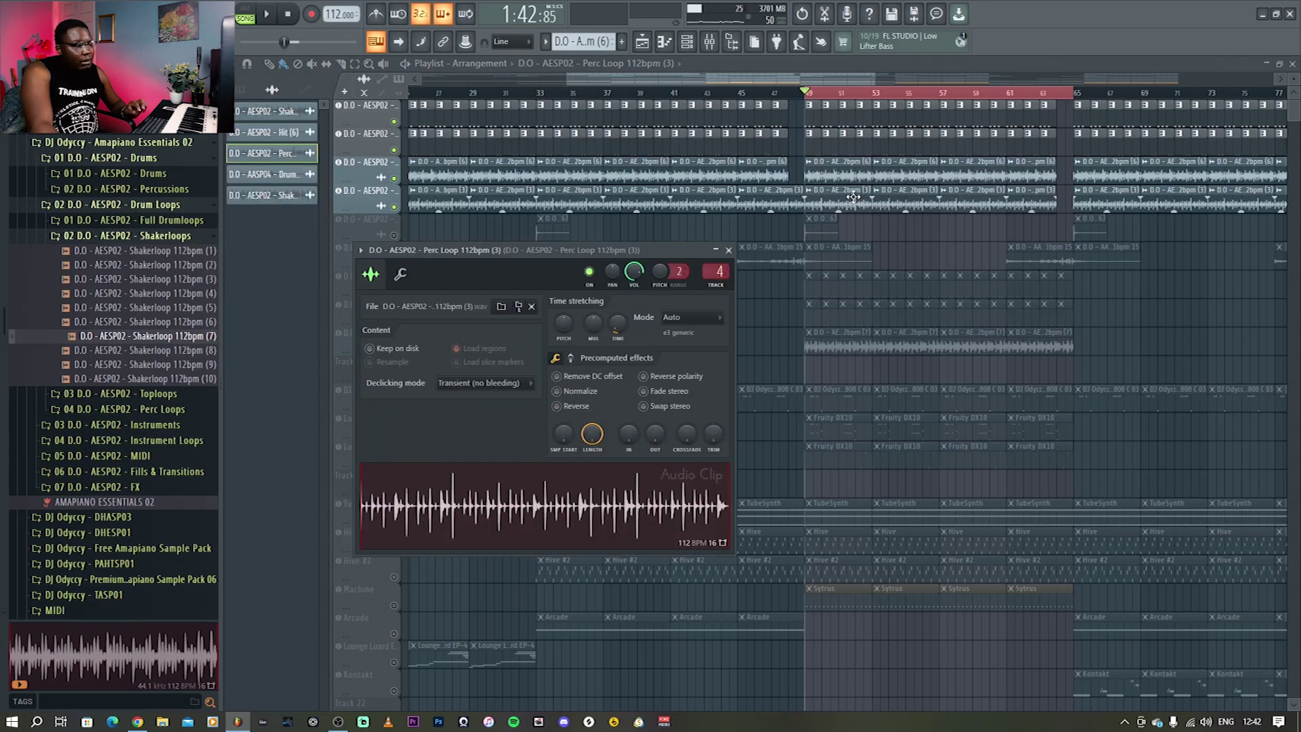
key(space)
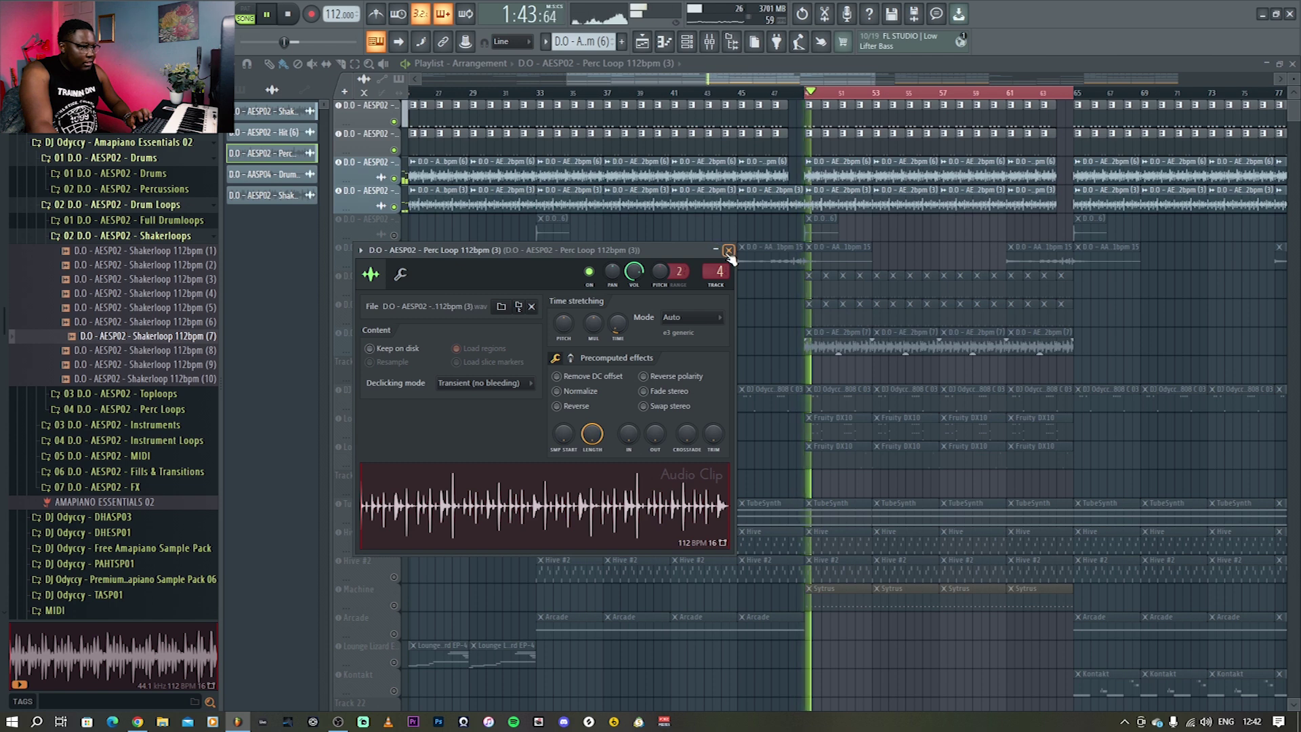
click(728, 251)
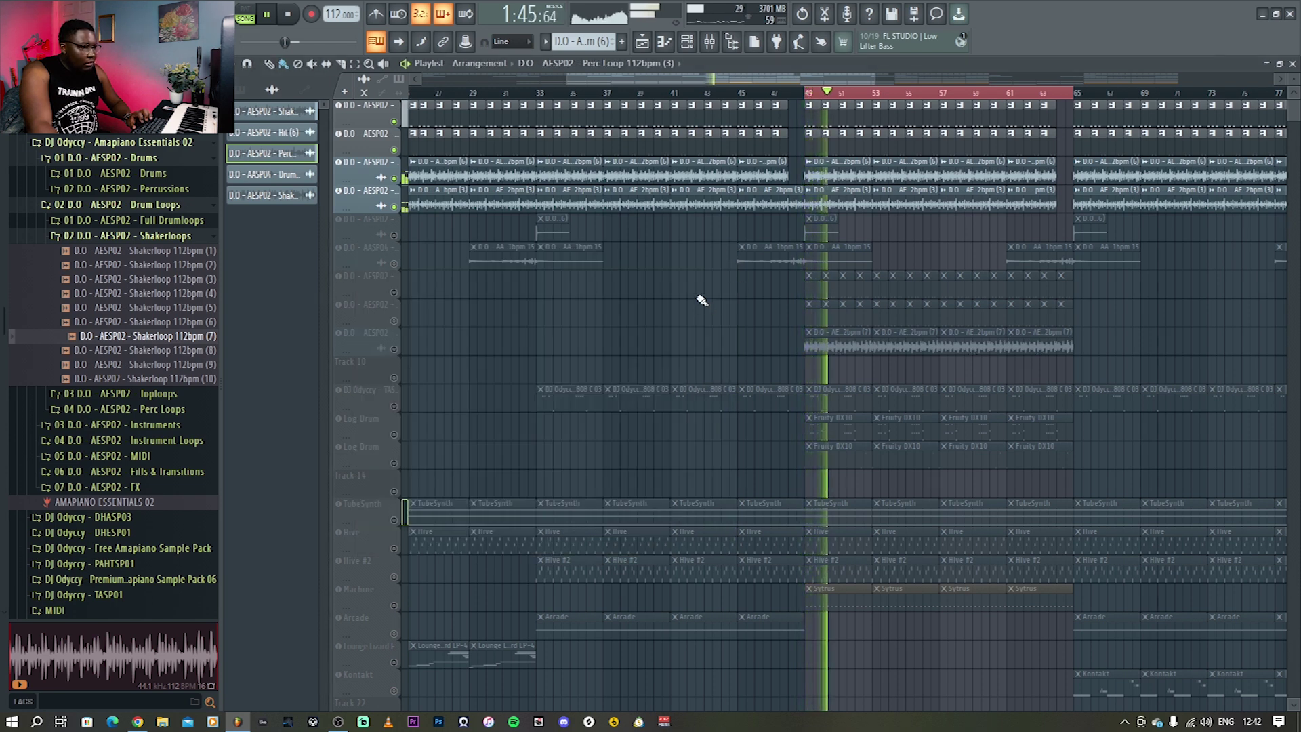
key(space)
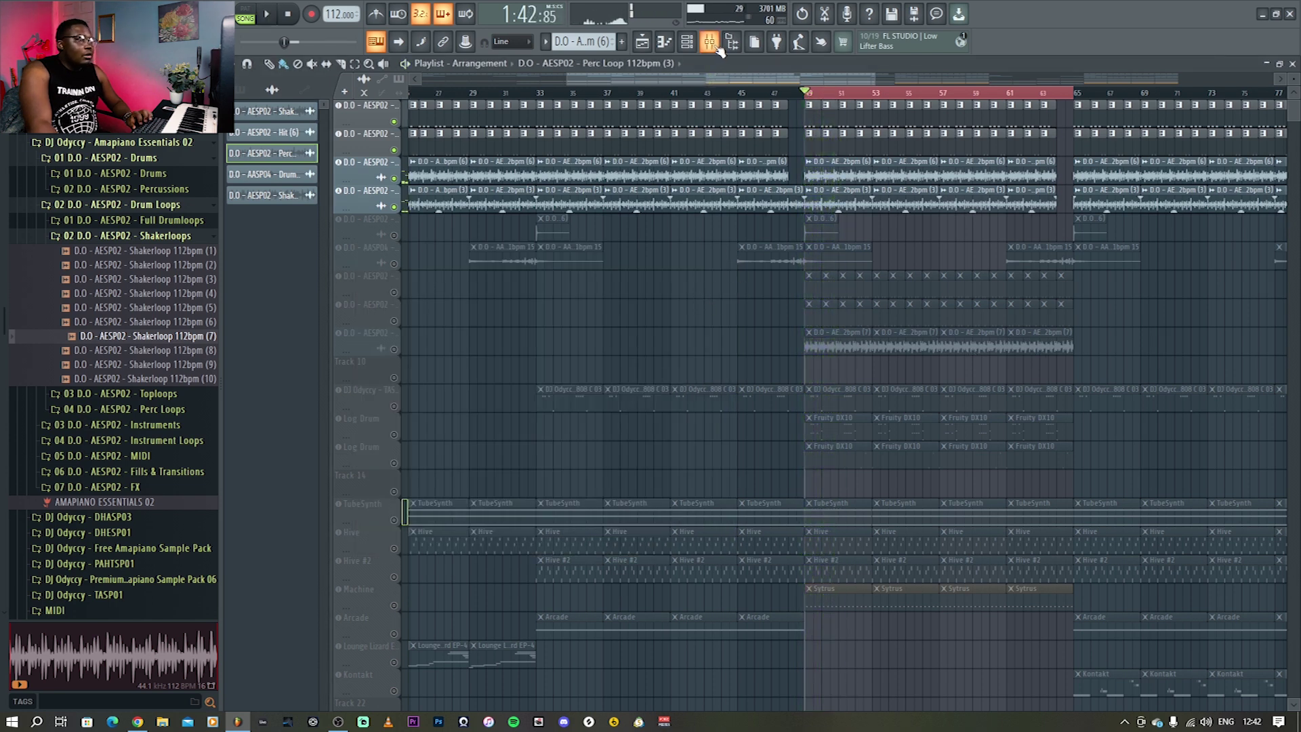
Review the Fruity Flanger, Fruity Phaser and ValhallaVintageVerb settings on the Perc Loop's mixer insert, closing each plugin.
click(718, 47)
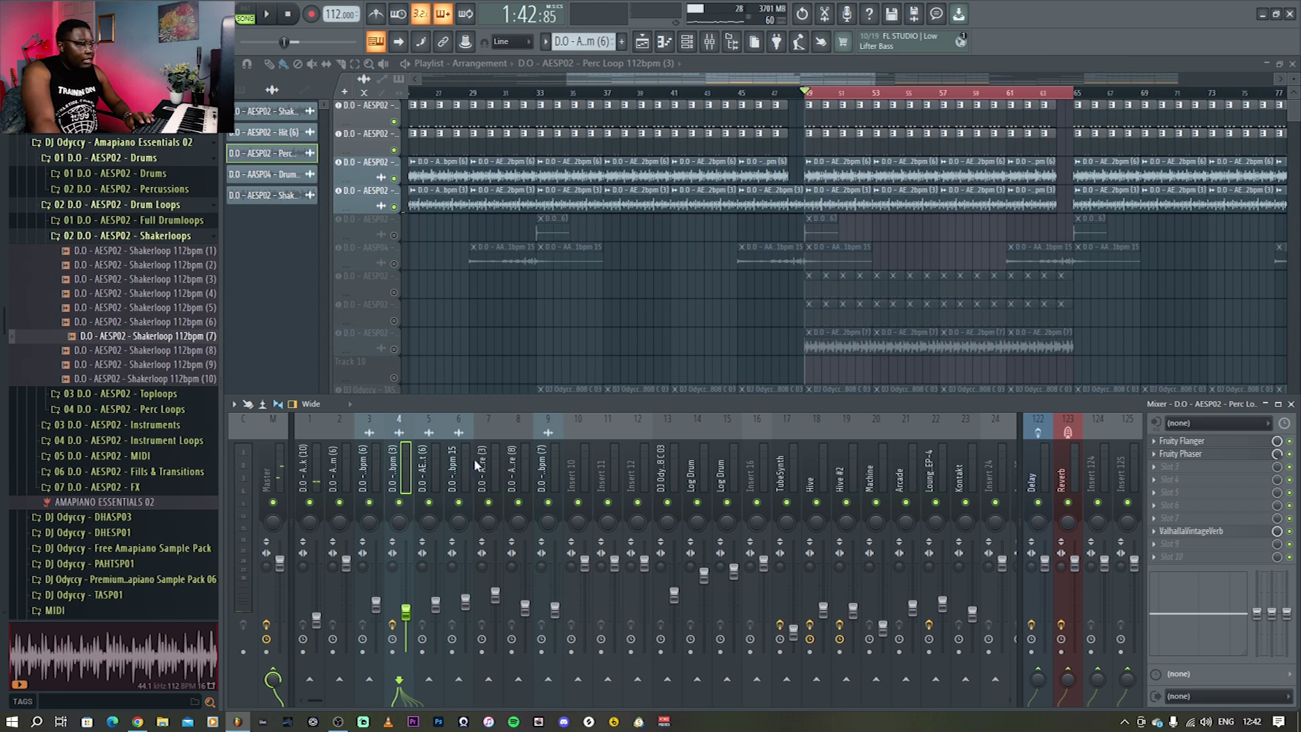
click(1186, 441)
click(1180, 453)
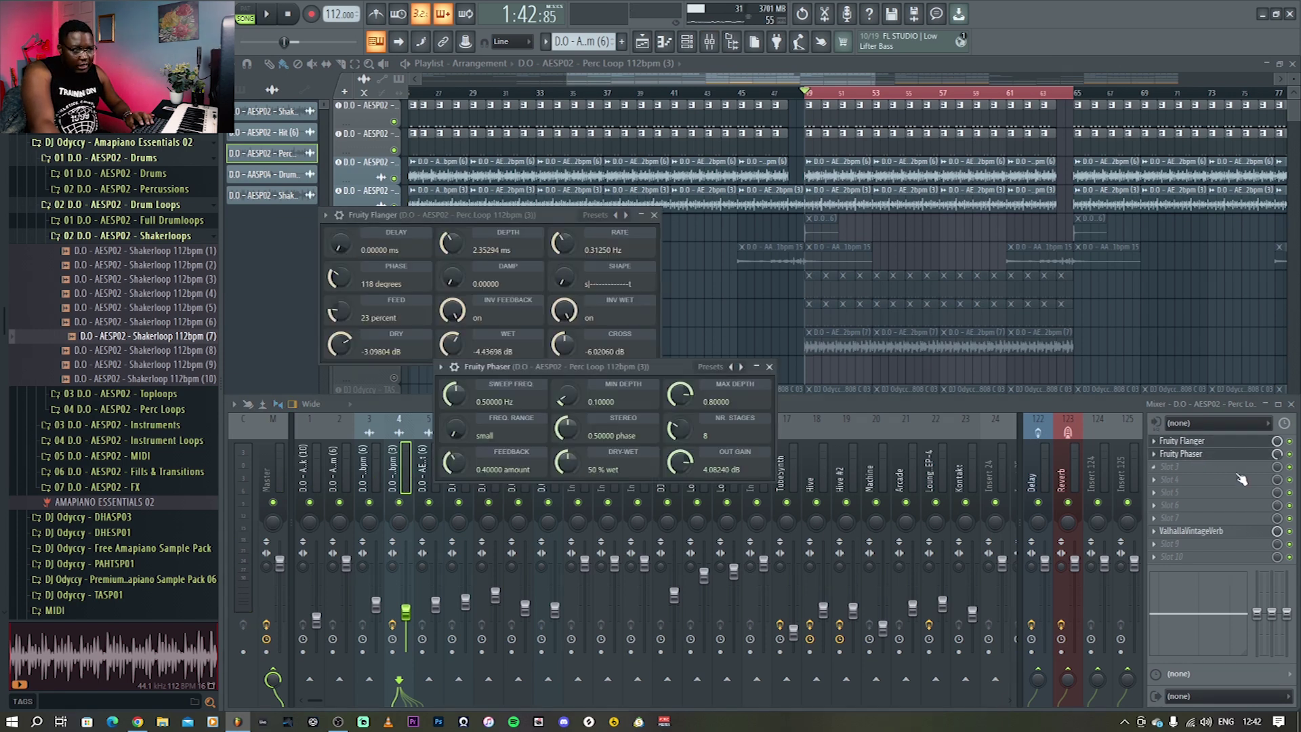
click(1213, 533)
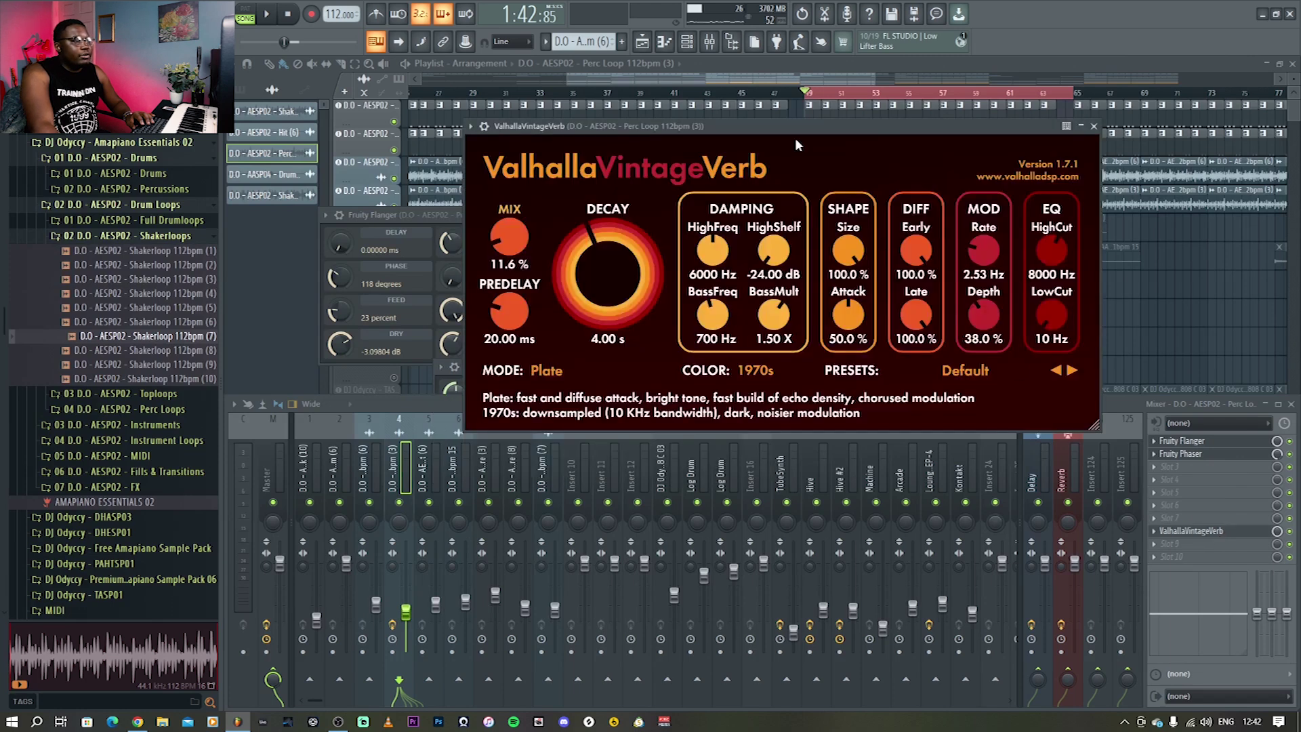
drag(775, 124, 1028, 134)
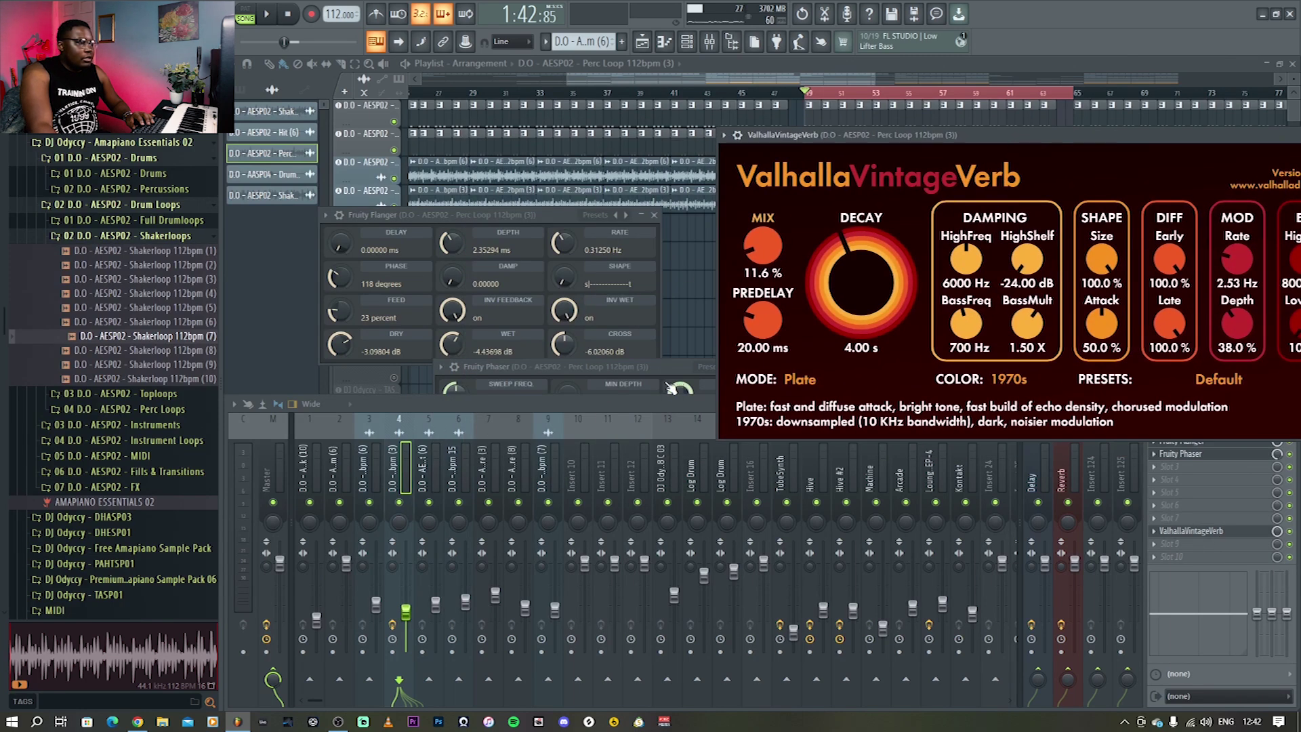
drag(656, 366, 660, 409)
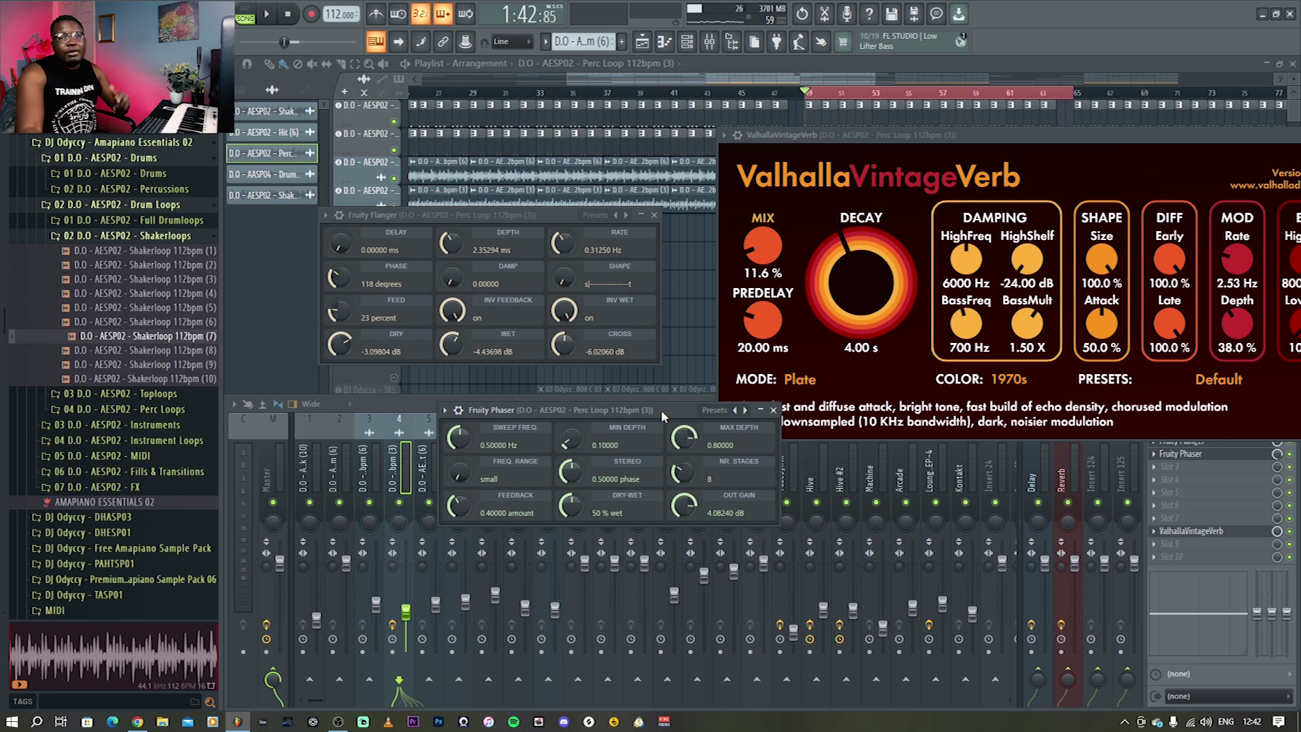
click(773, 410)
click(654, 216)
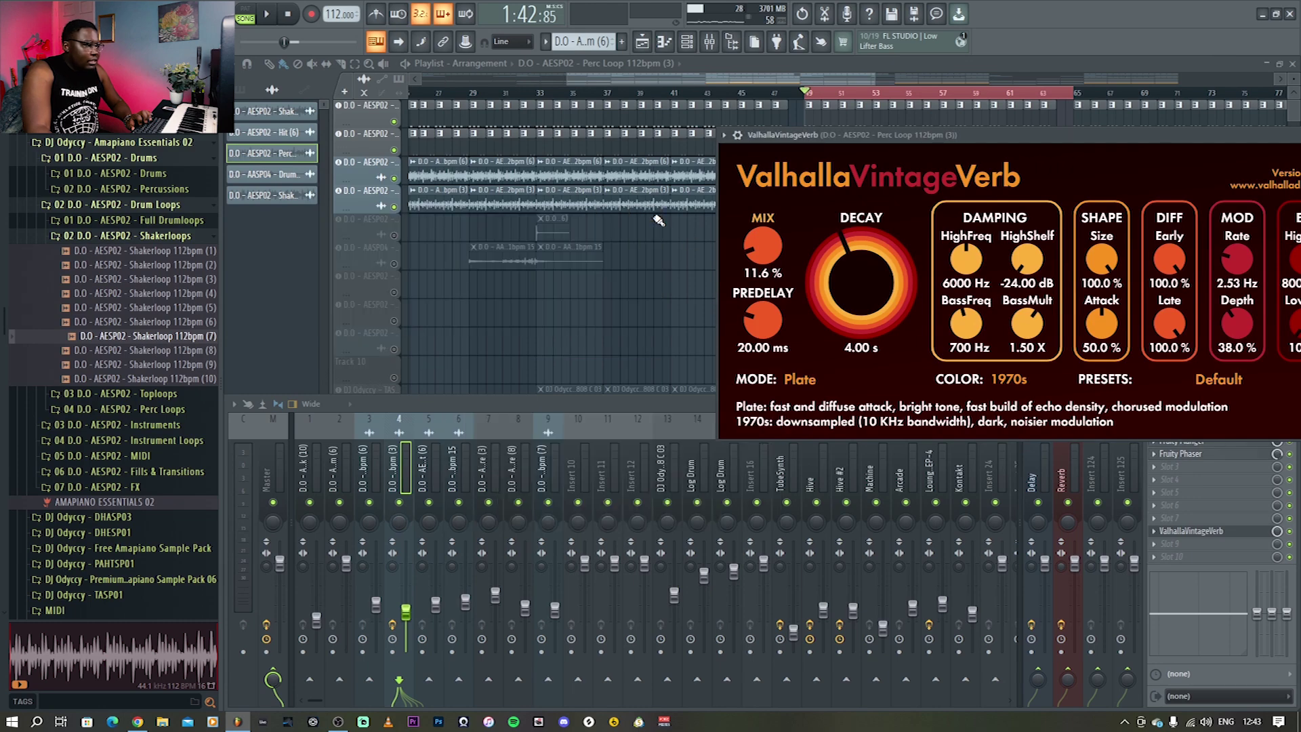
drag(1245, 136, 992, 173)
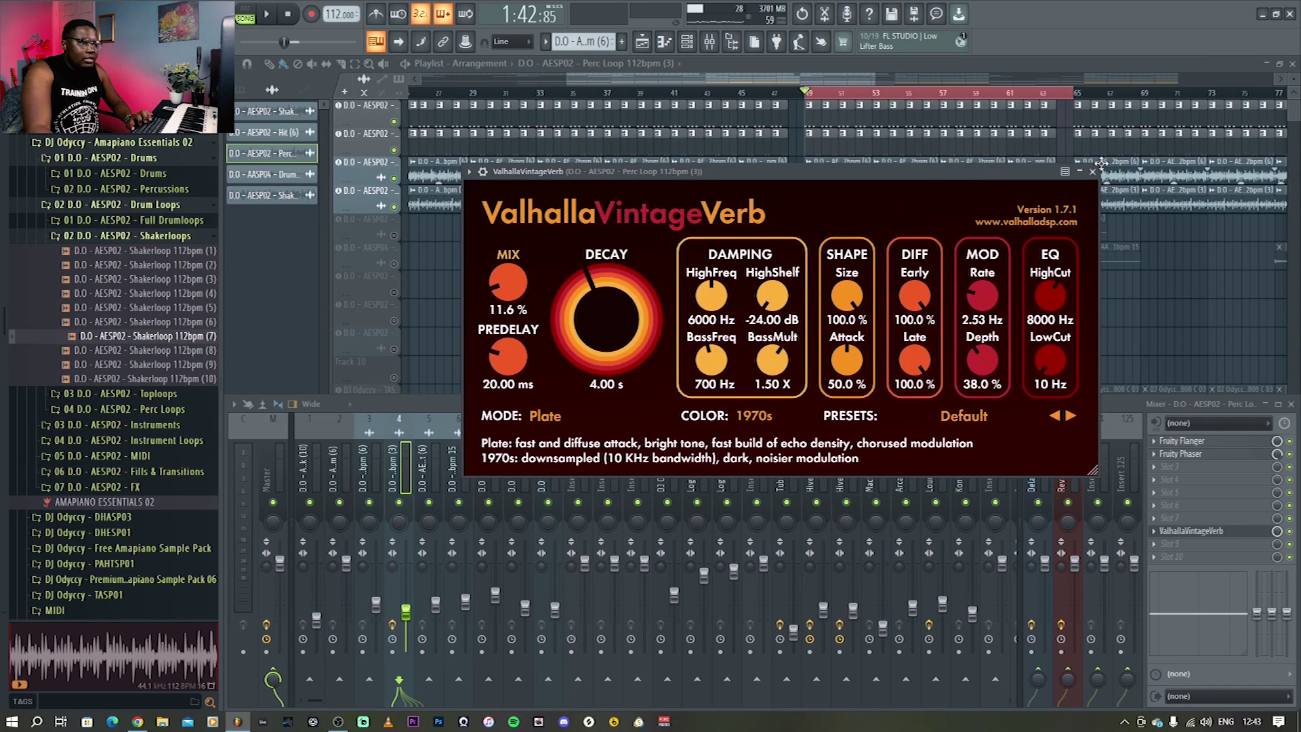
click(1095, 173)
Play the drum section from bar 49 and recheck the Perc Loop's Fruity Flanger and Fruity Phaser settings.
key(space)
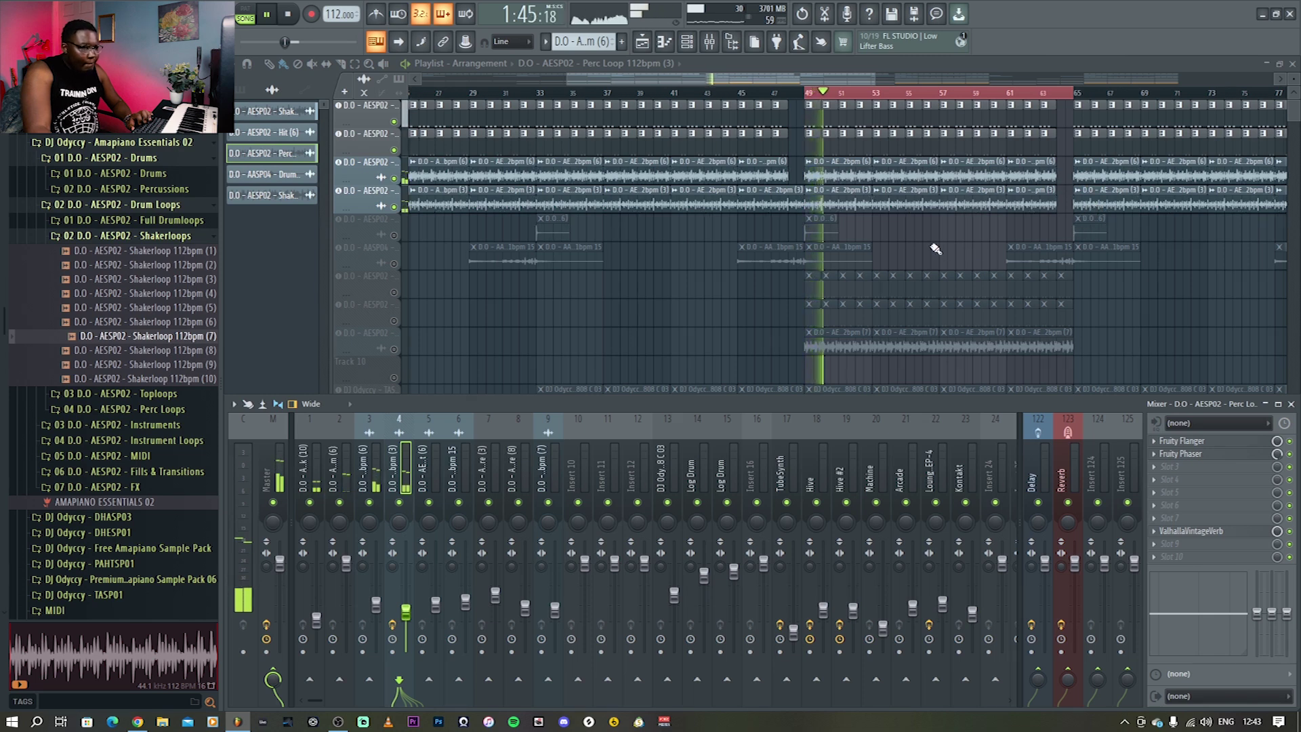
key(space)
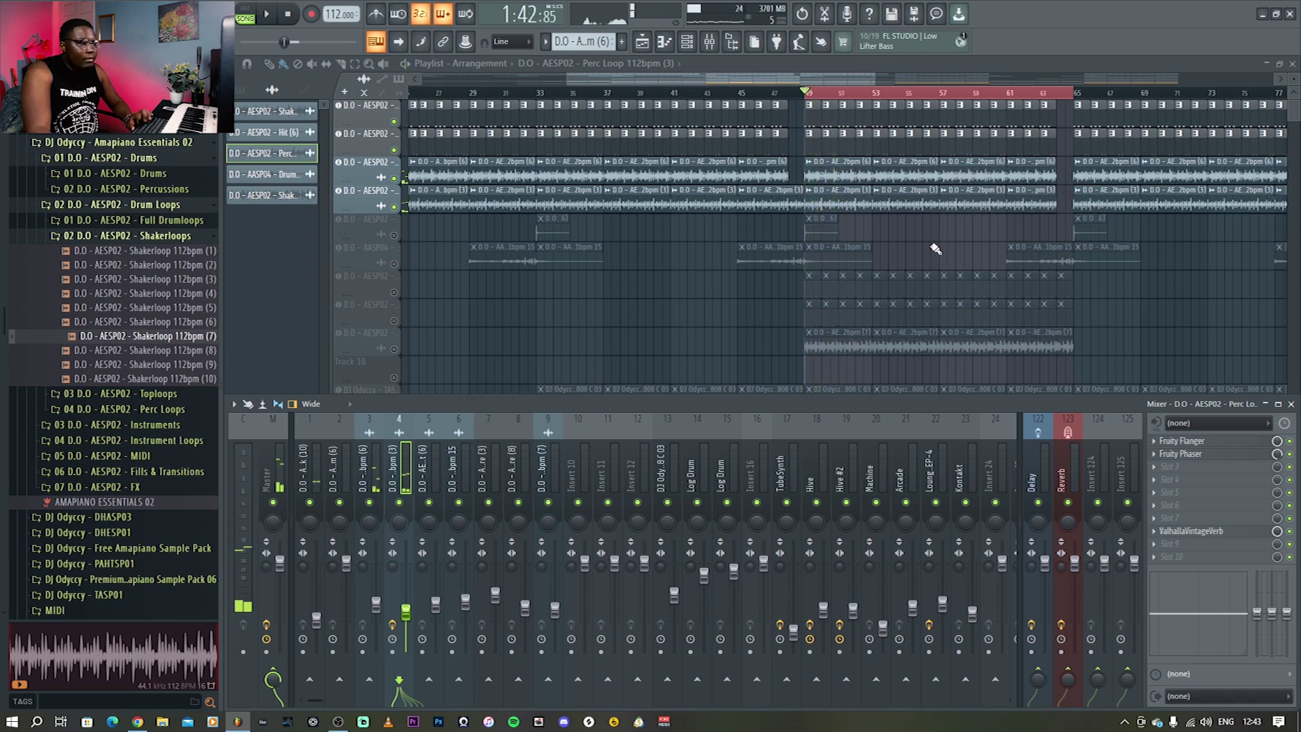
click(1216, 441)
click(1206, 453)
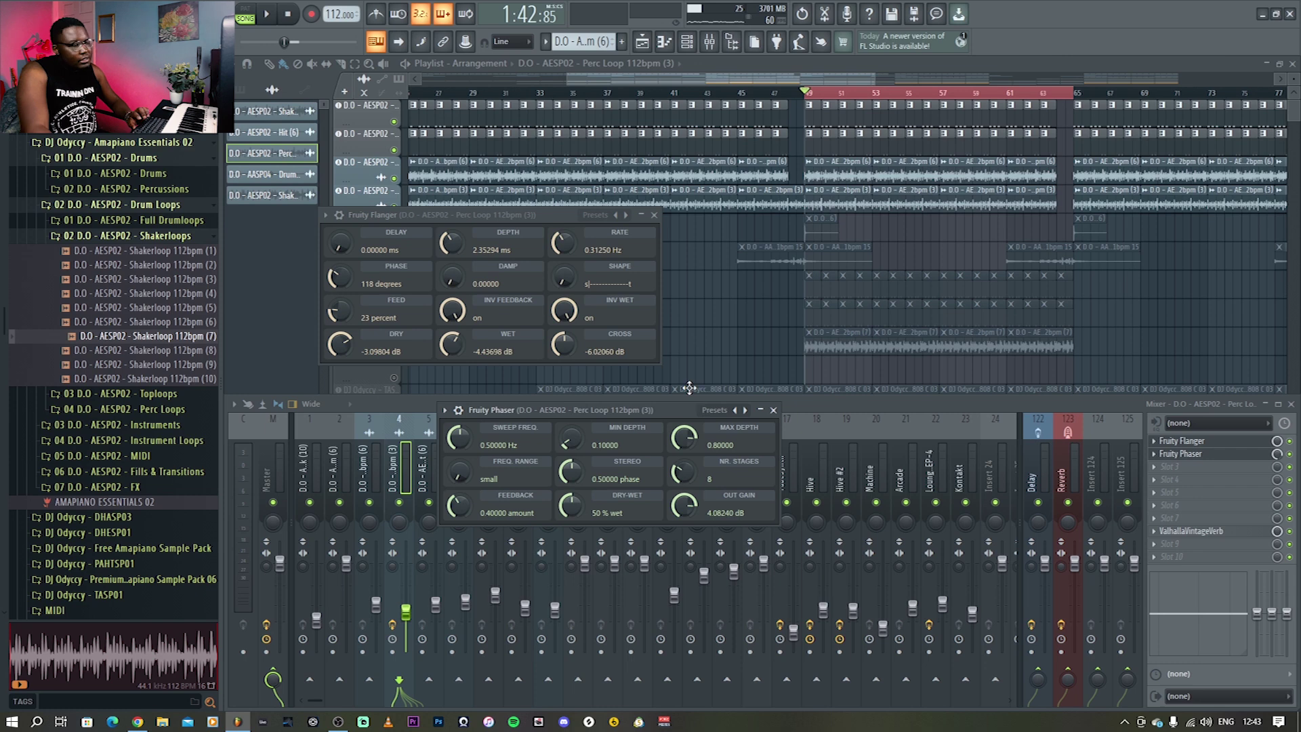
click(774, 410)
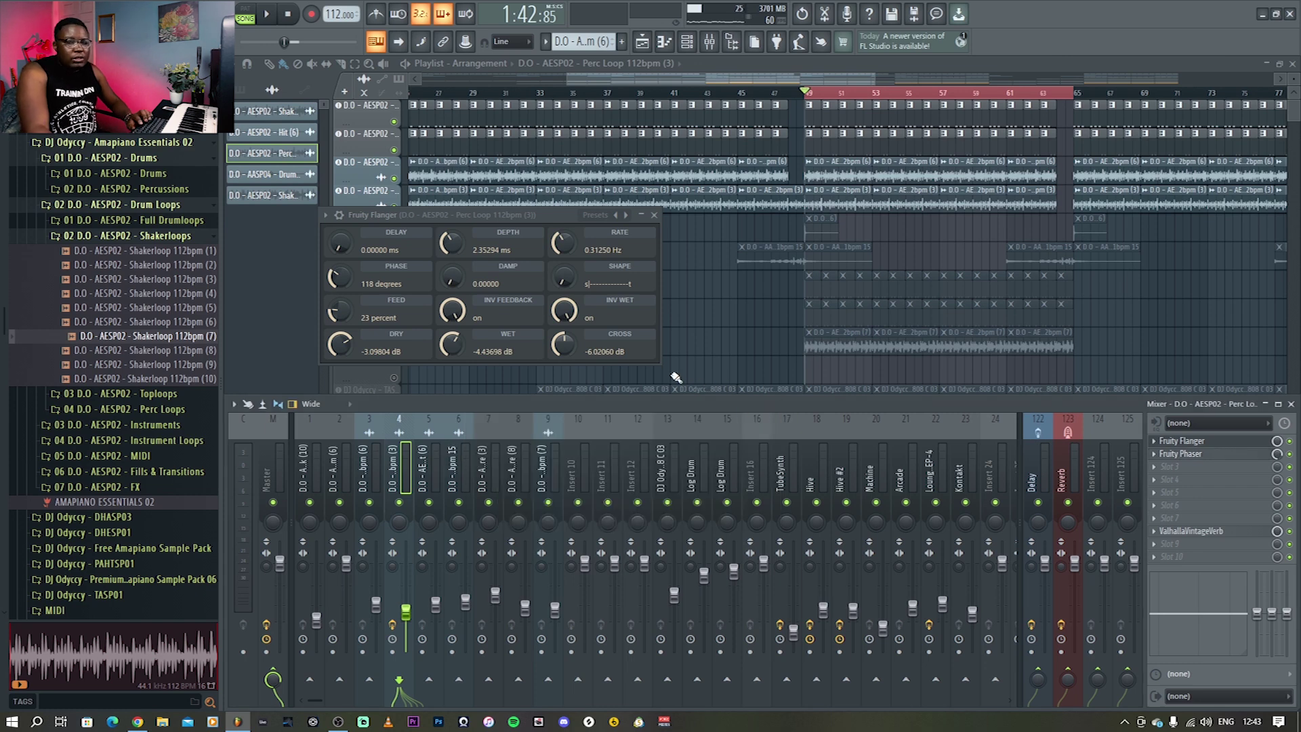
click(661, 216)
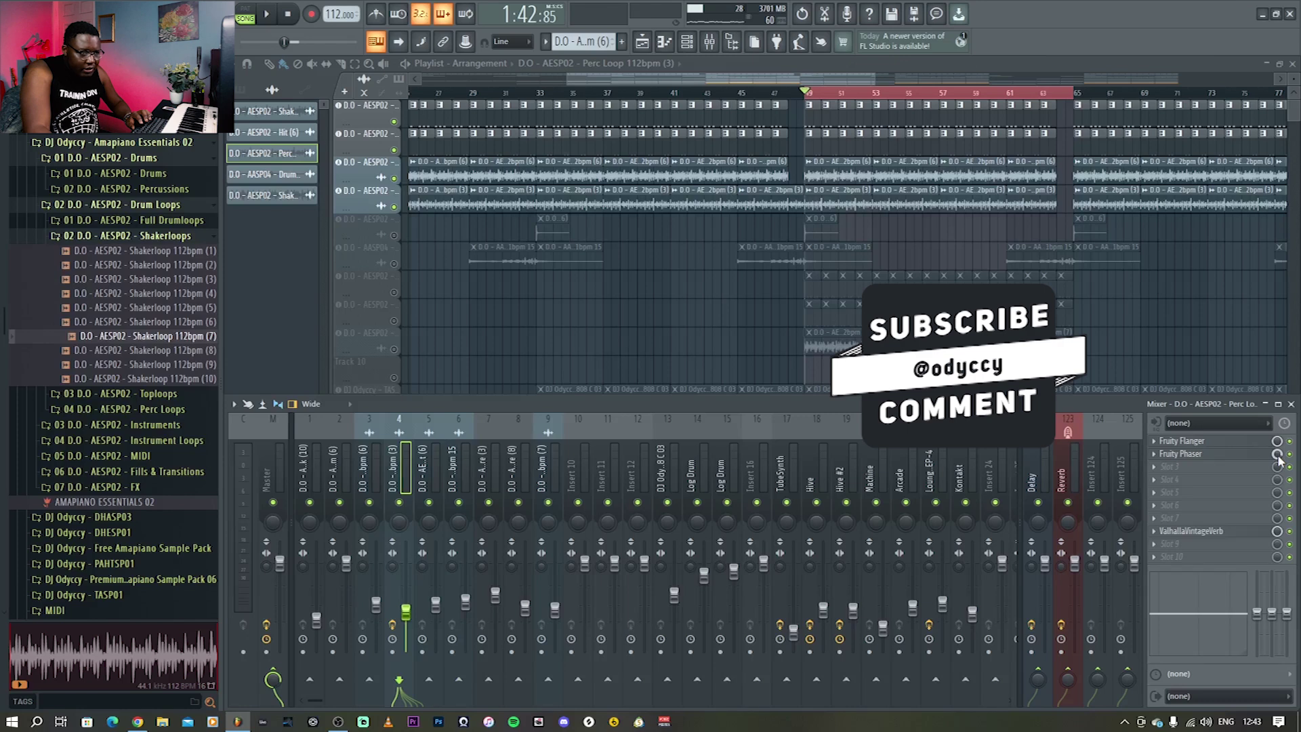
Hide the mixer and unmute the Hit (6) track in the playlist.
key(F9)
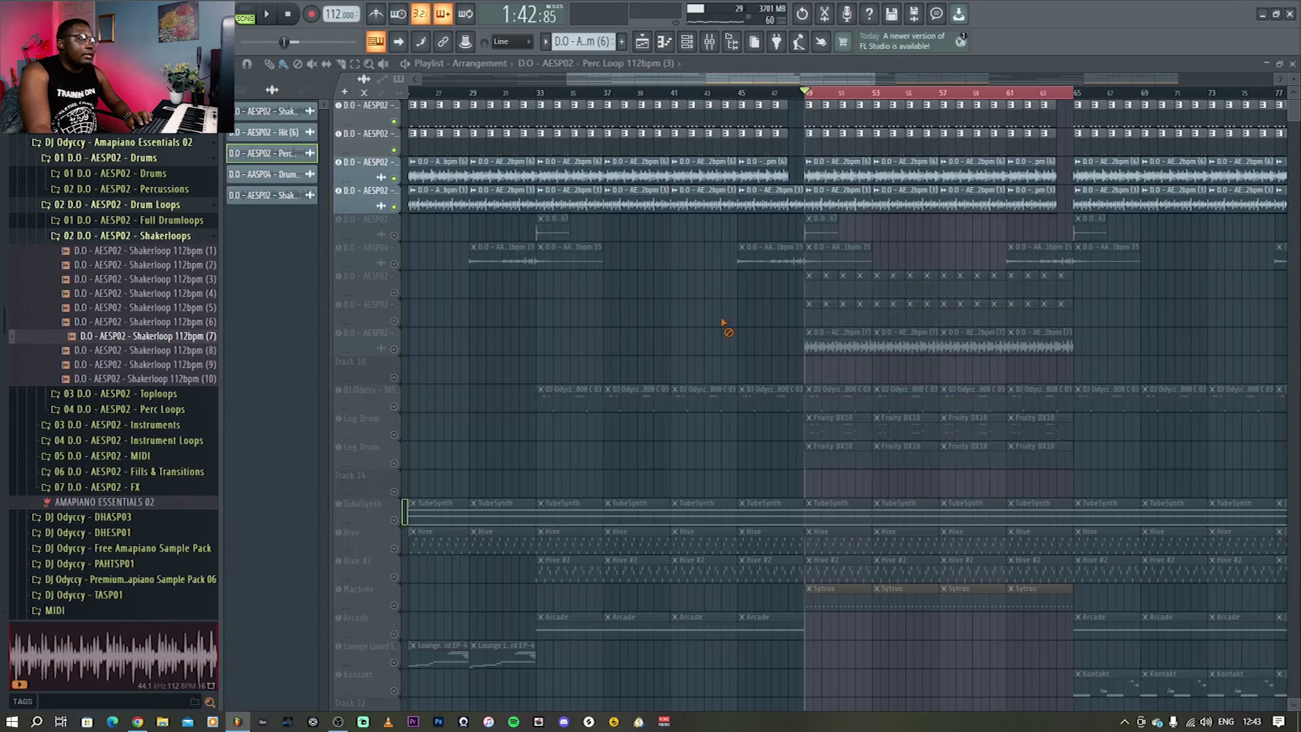
click(395, 236)
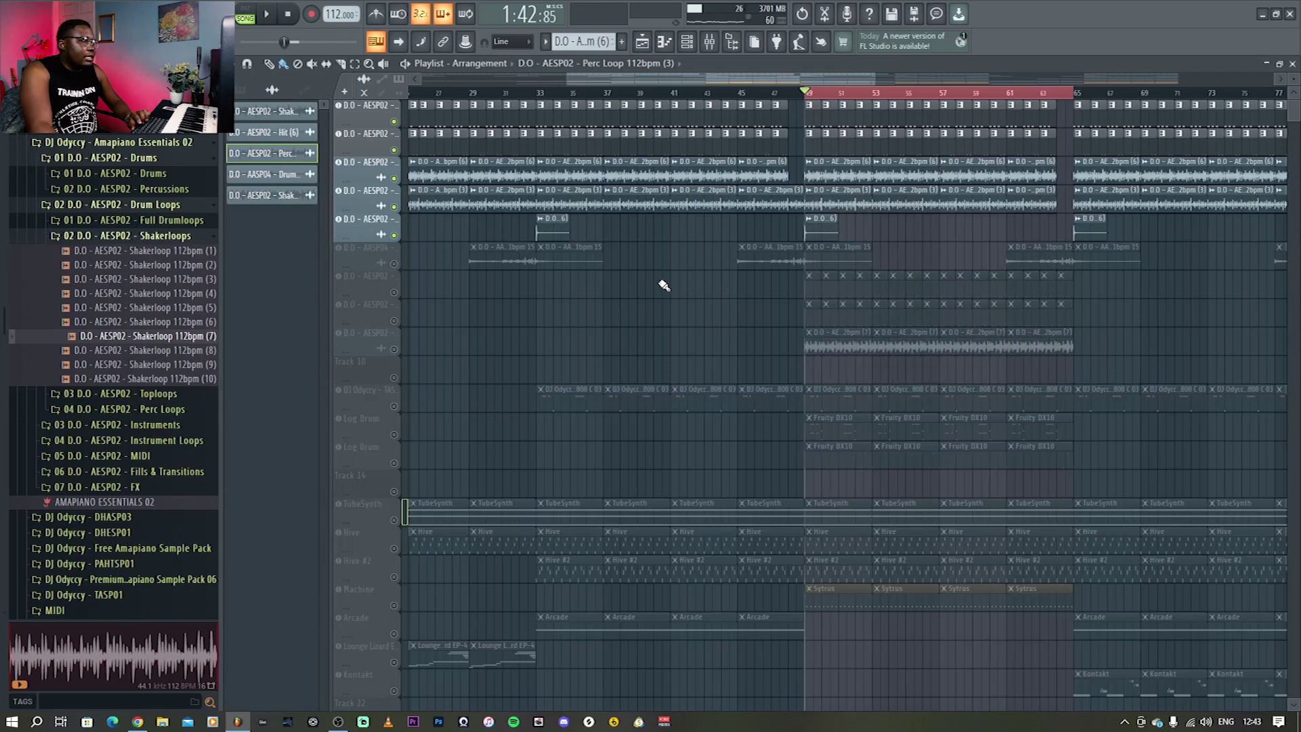
Check the Hit (6) audio clip settings, then unmute the AASP04 drum track below it and audition the arrangement from bar 45.
double_click(820, 231)
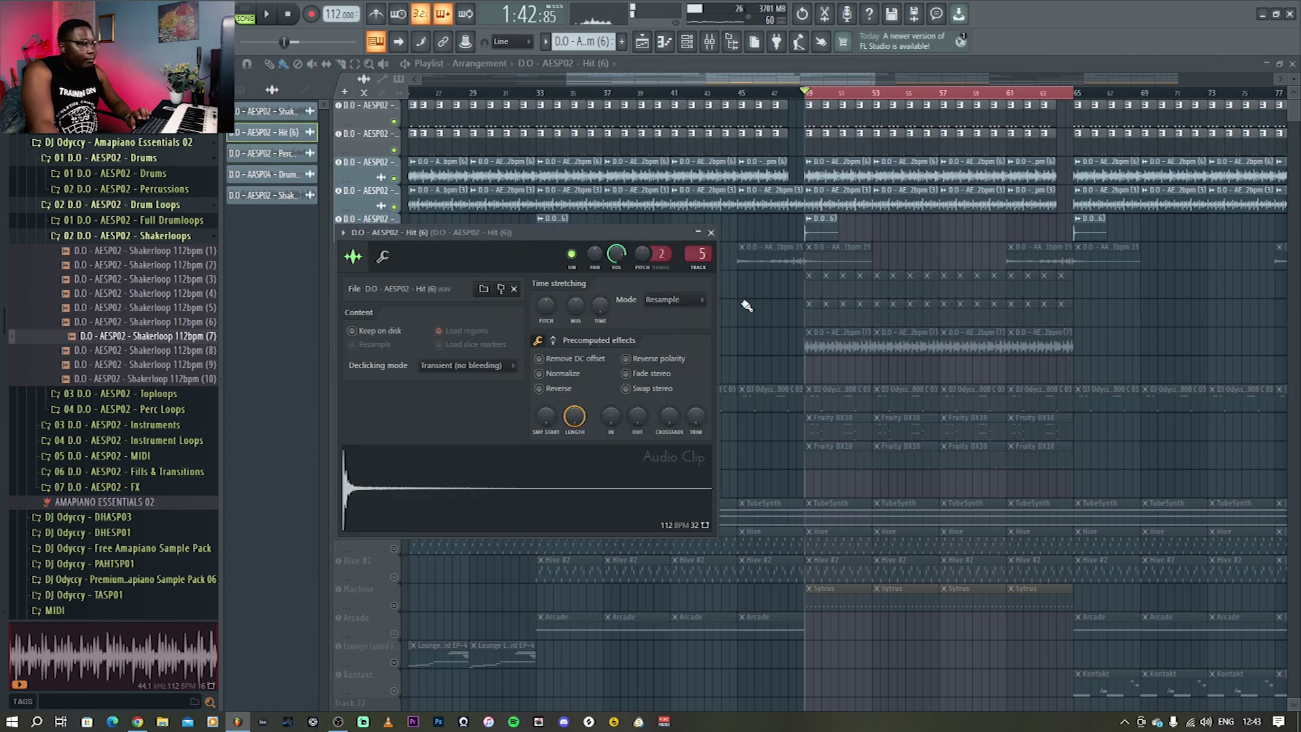
click(711, 233)
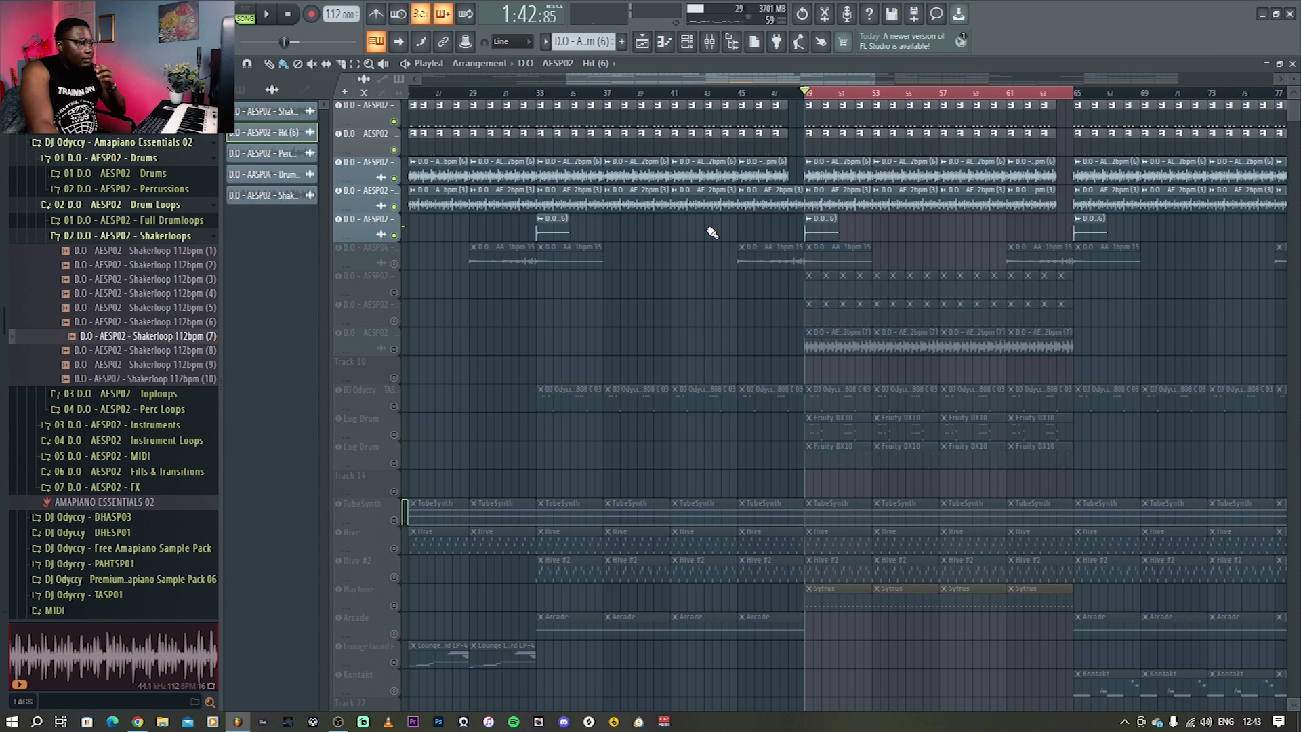
click(395, 264)
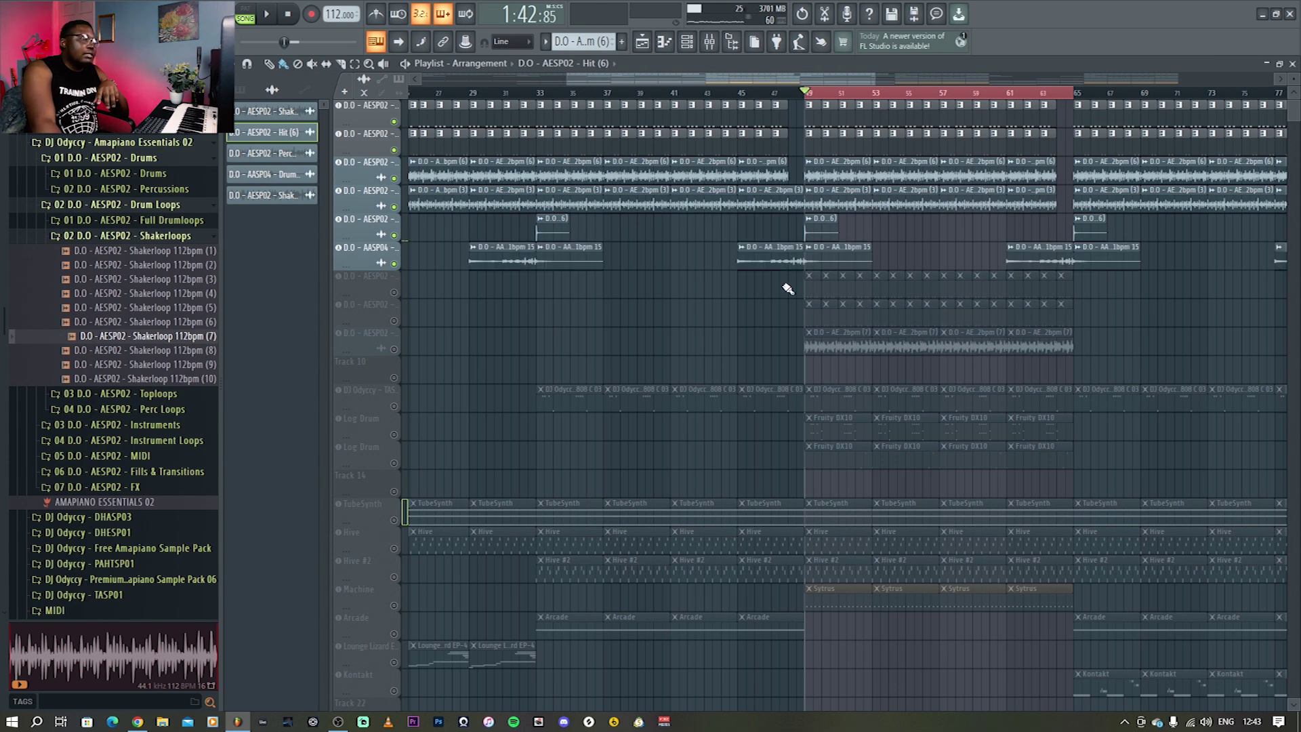
click(742, 93)
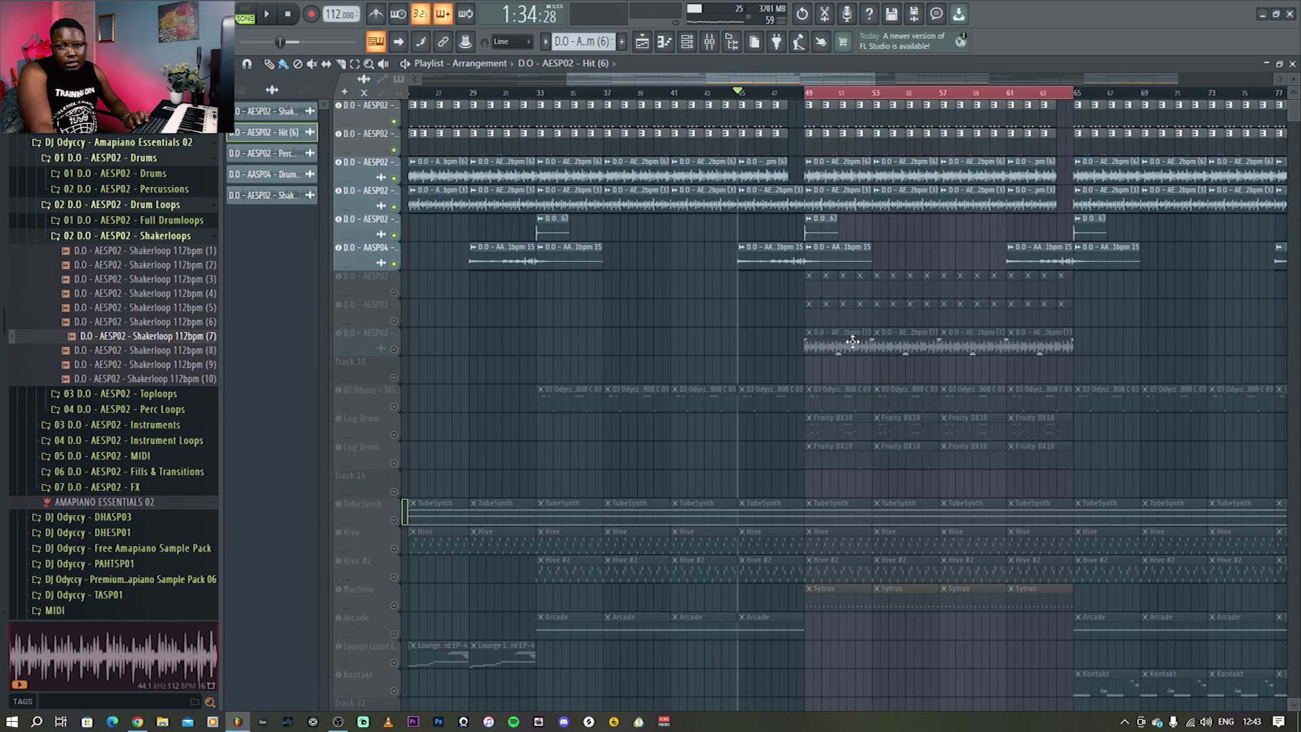
key(space)
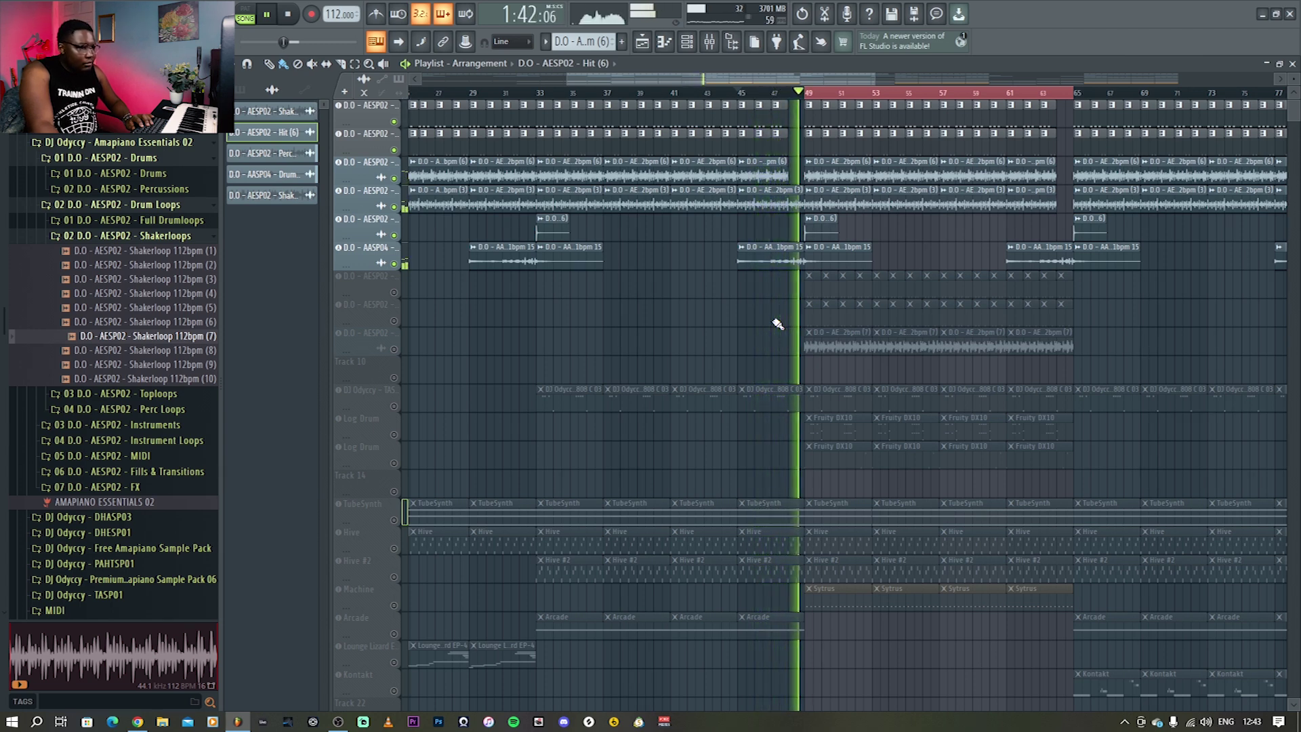
key(space)
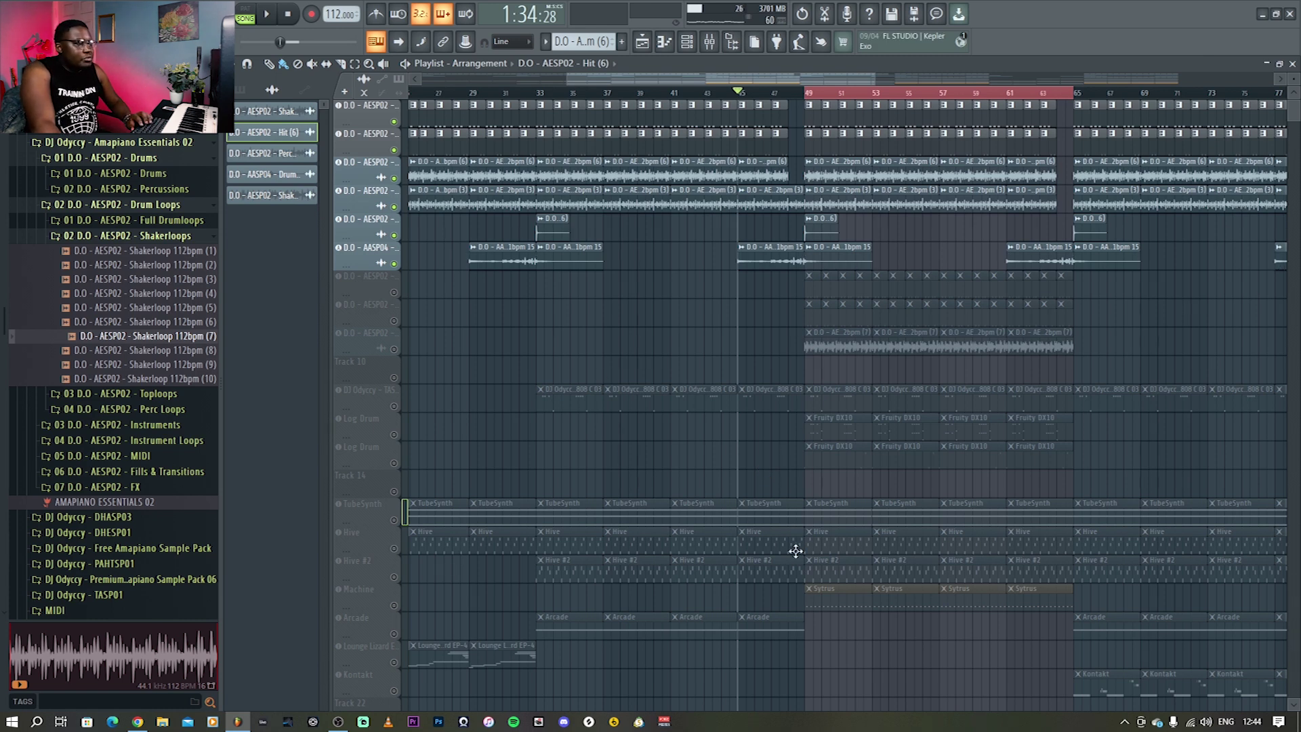
Unmute the TubeSynth track and review the synth's Diffusion preset settings, closing the plugin.
click(395, 520)
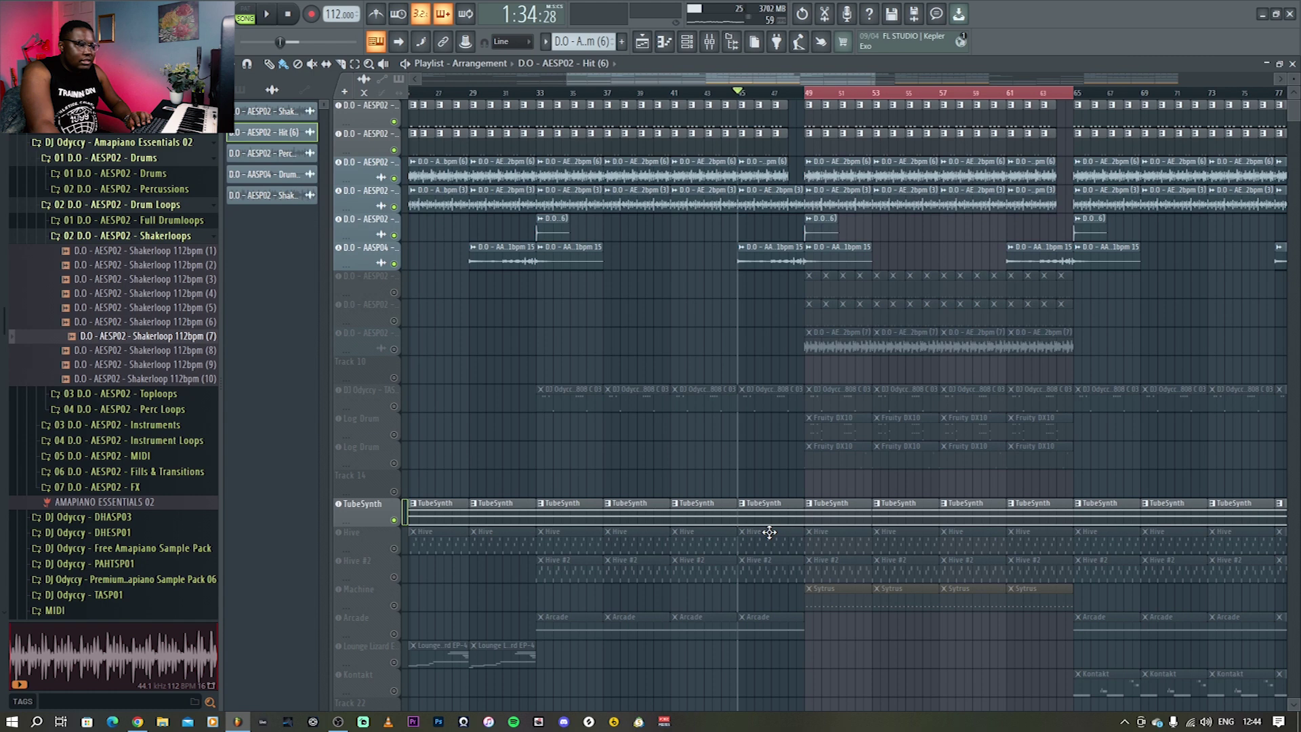
click(375, 507)
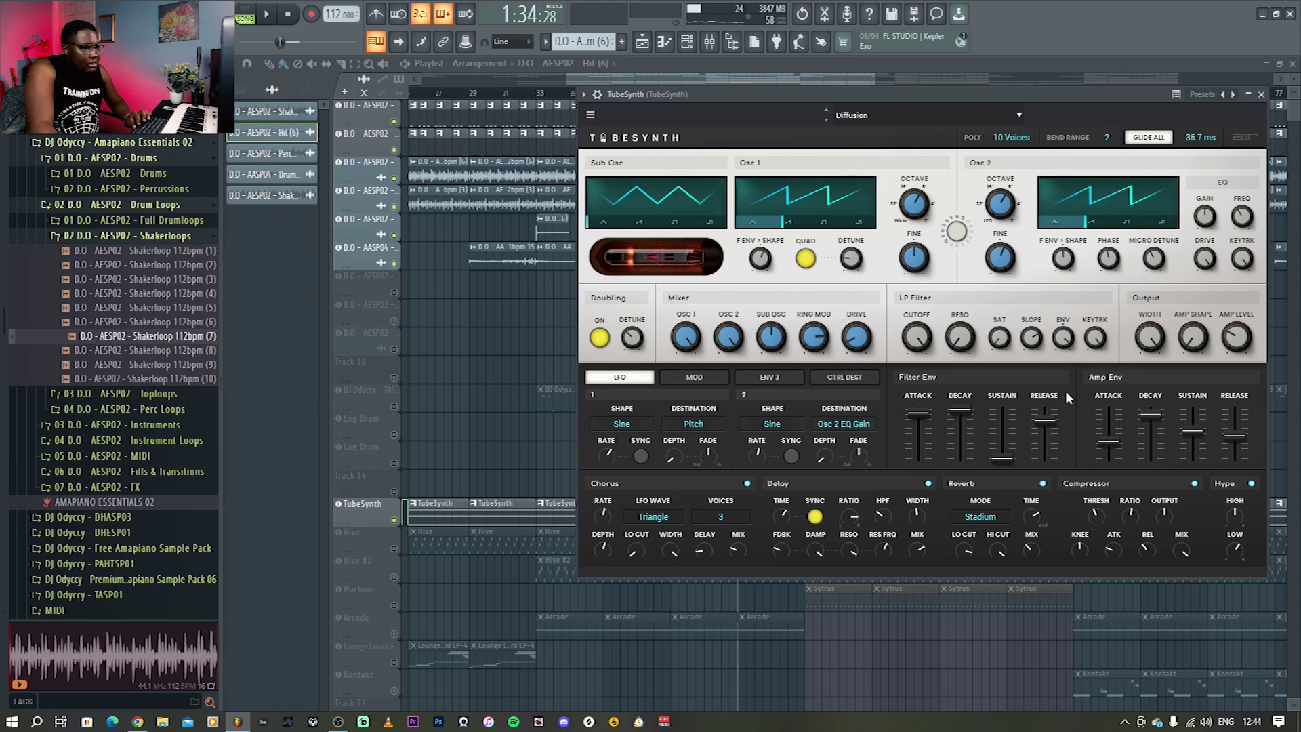
click(1261, 94)
Play the arrangement from bar 45 and examine the TubeSynth pattern's sustained chord notes in the piano roll, returning to the playlist.
key(space)
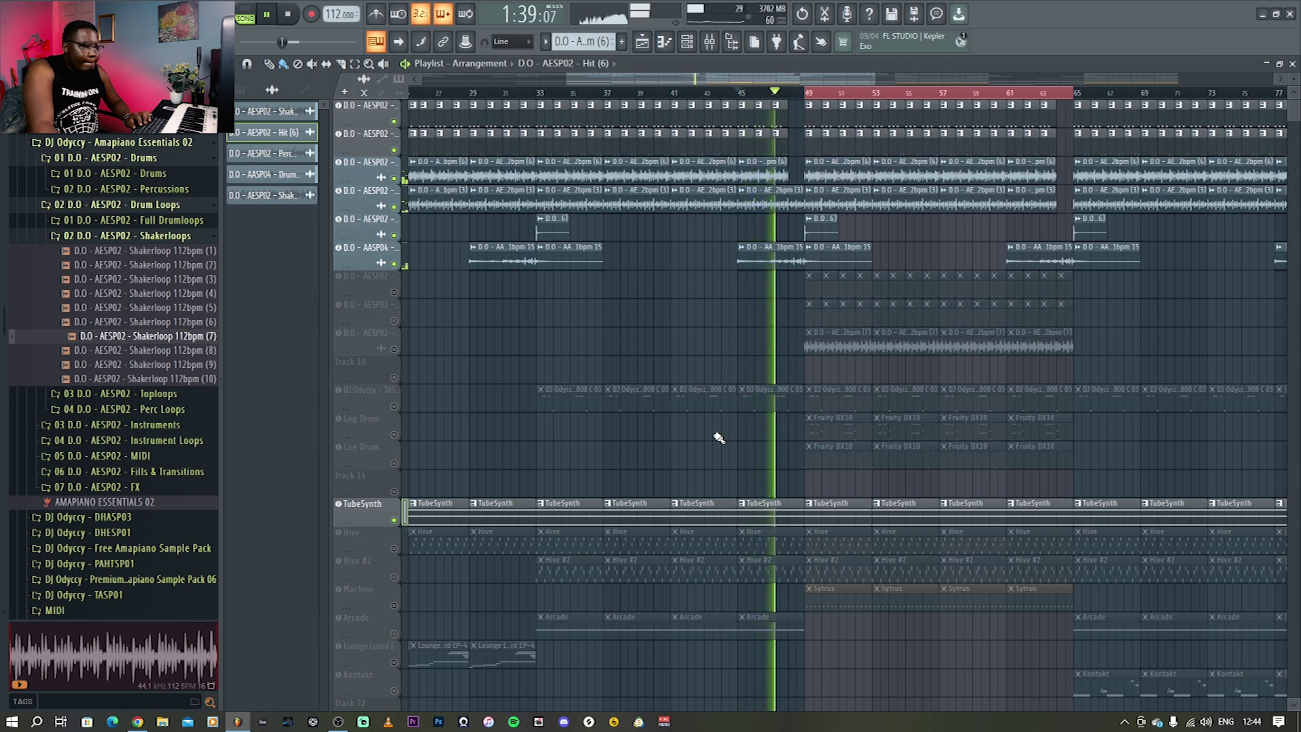
double_click(773, 520)
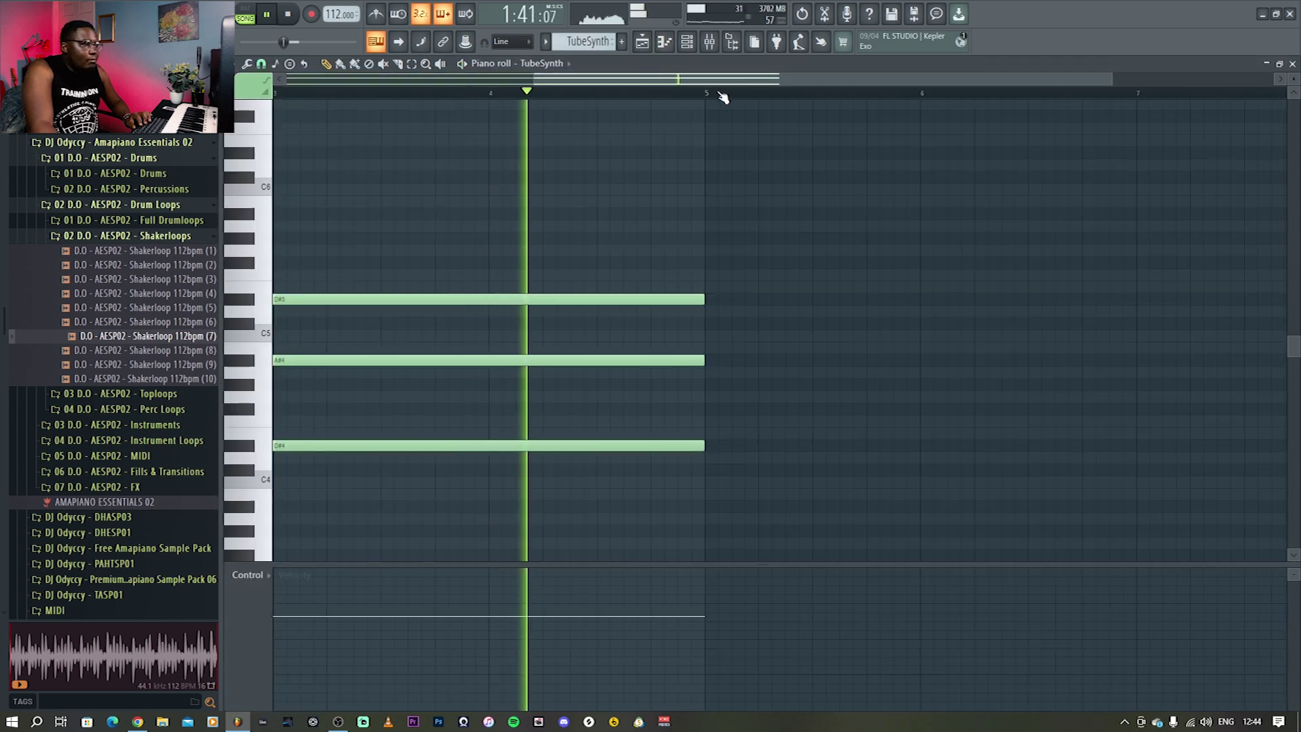
drag(704, 81, 468, 82)
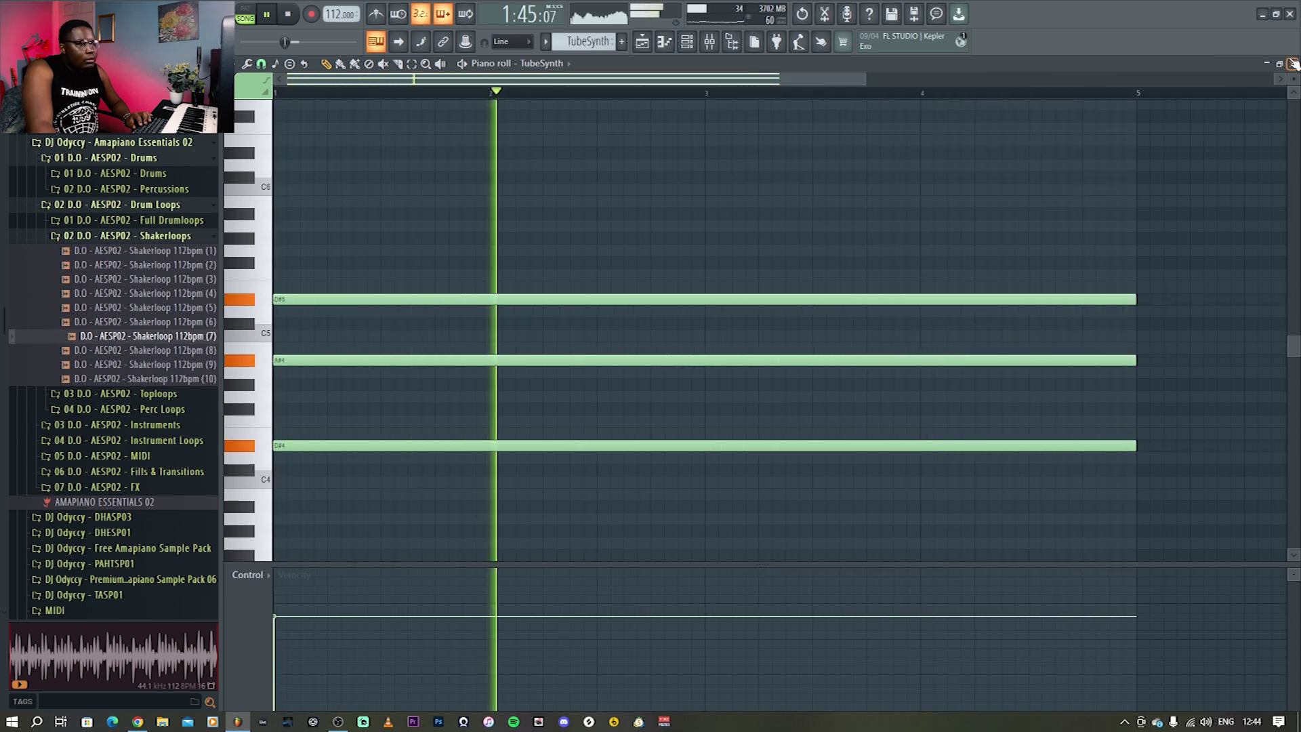
key(F5)
key(space)
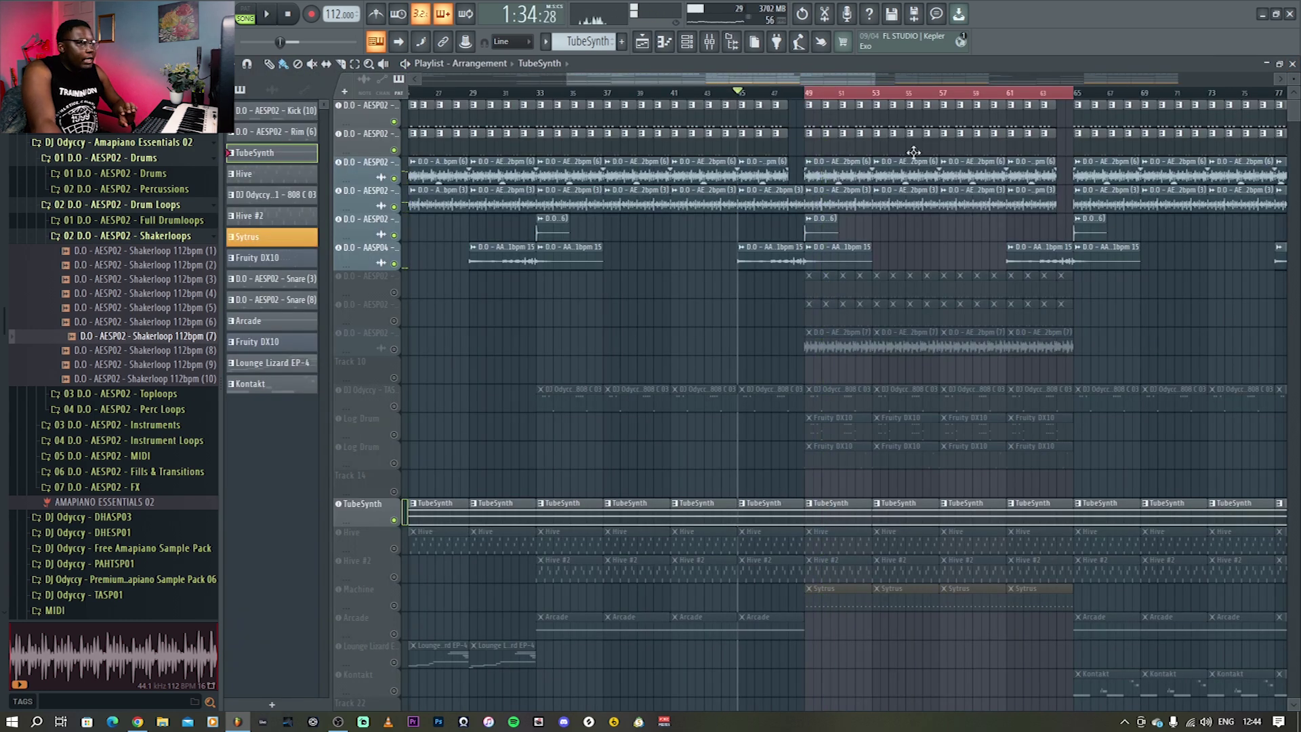
Review the Fruity Parametric EQ 2 curve on the TubeSynth mixer insert during playback, closing the plugin and mixer.
click(709, 42)
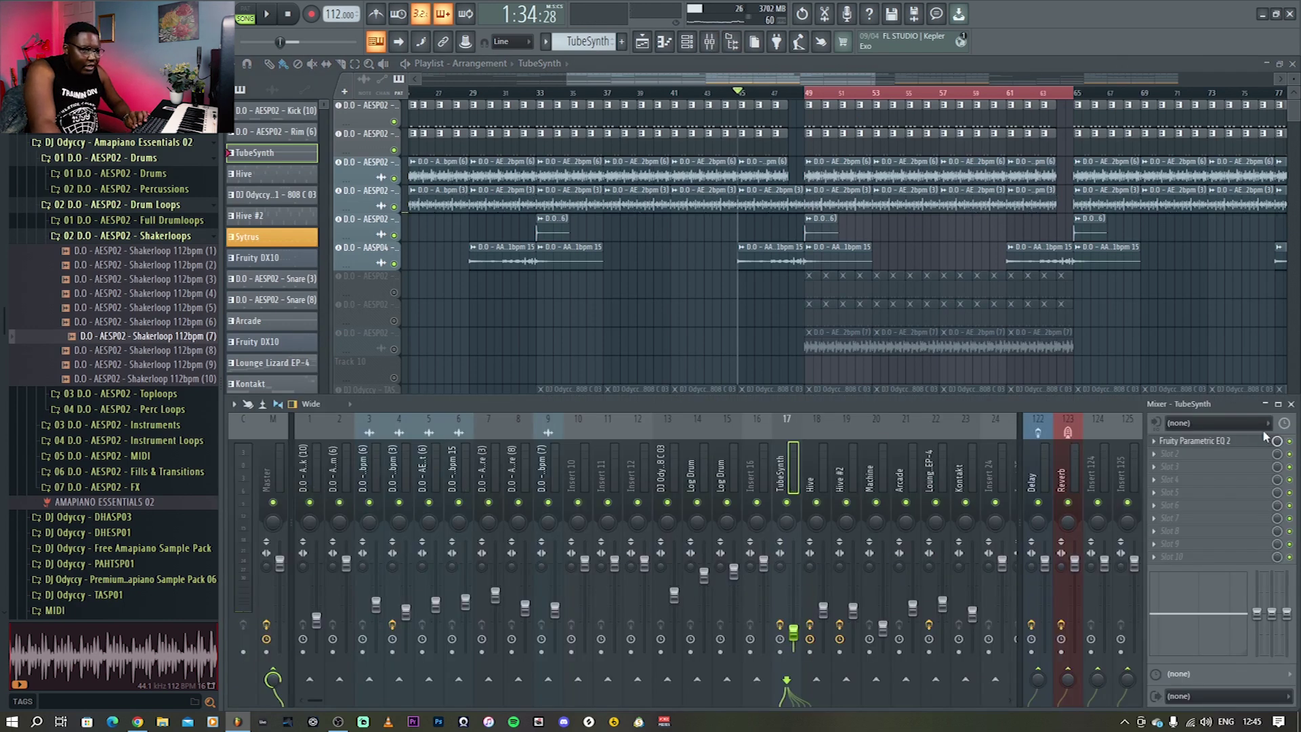
click(1206, 440)
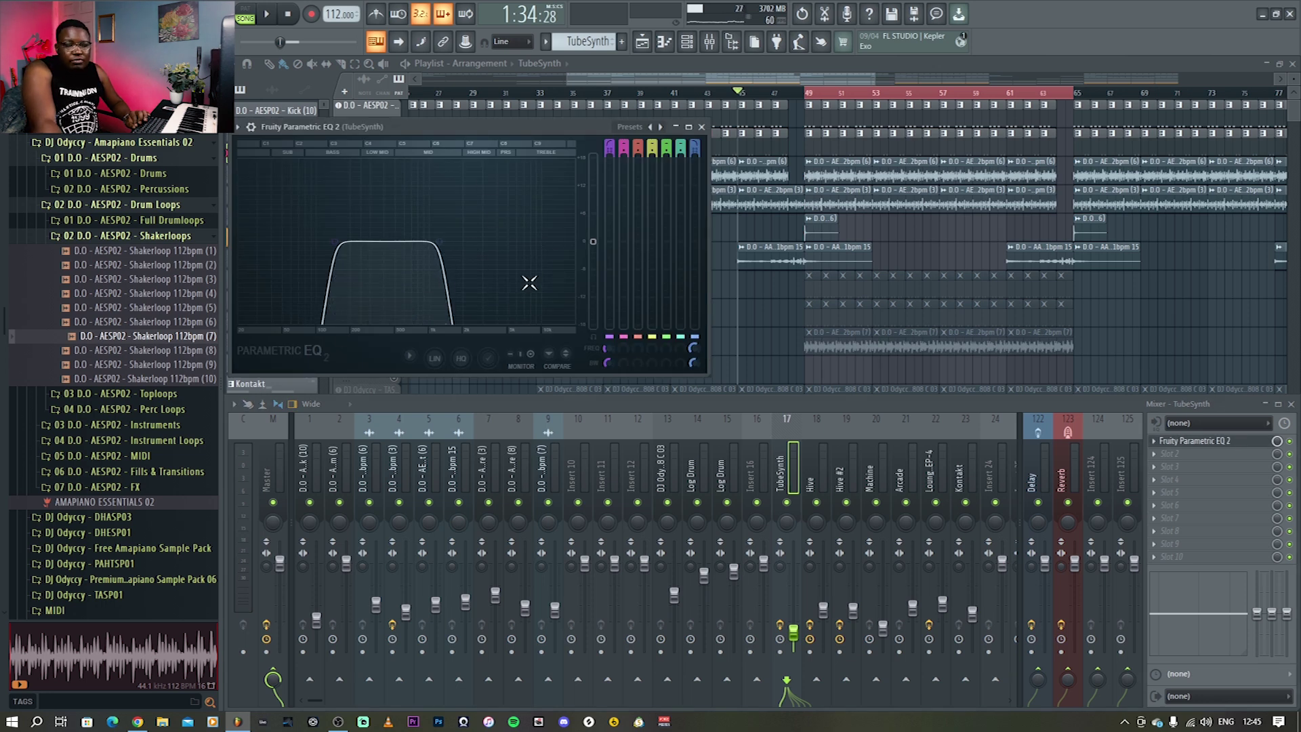
key(space)
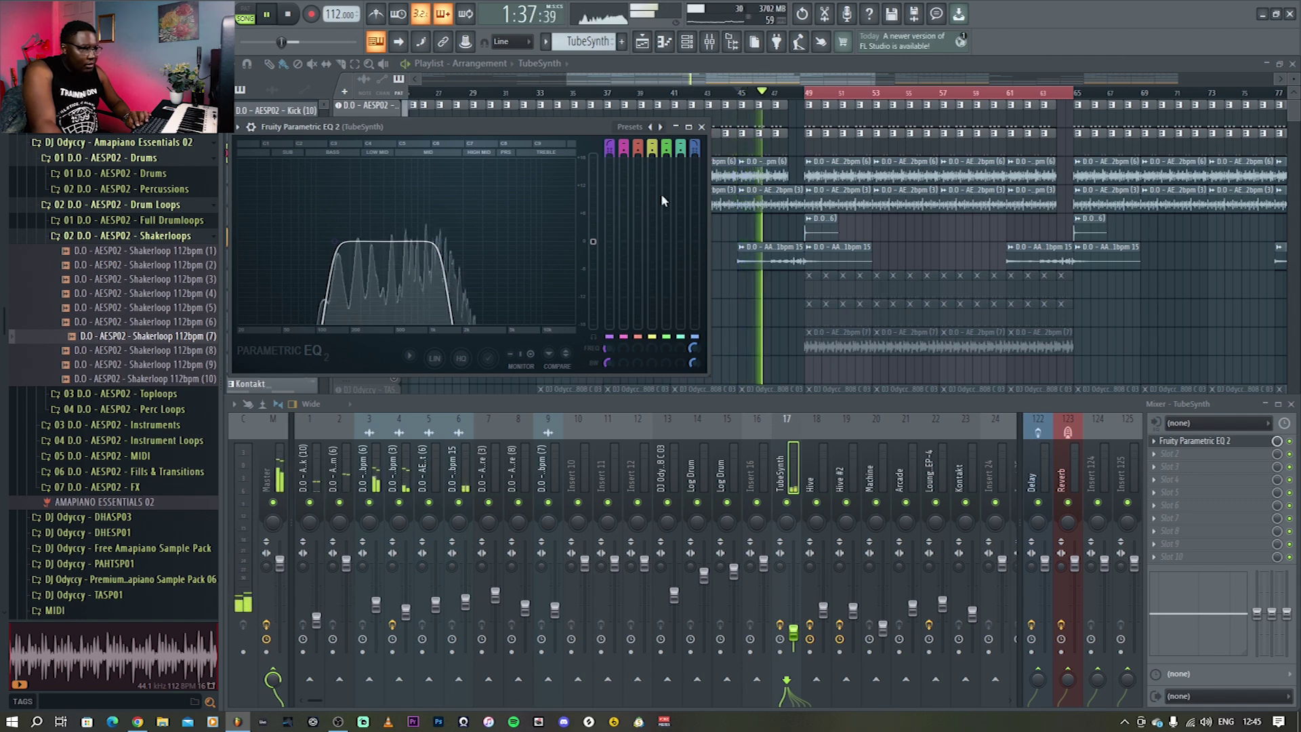
click(703, 127)
key(F9)
key(space)
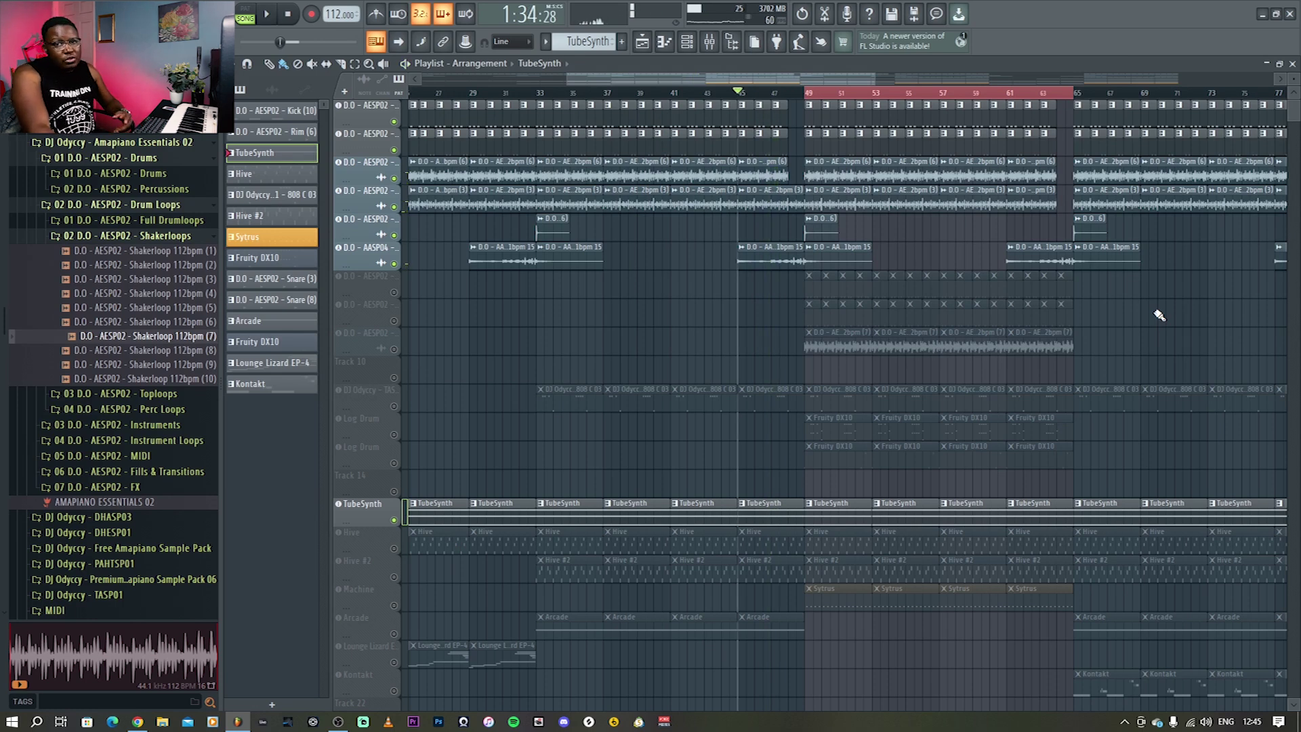
Unmute the Hive track and check the synth's AZ Miracle preset, closing the plugin.
click(395, 549)
click(357, 548)
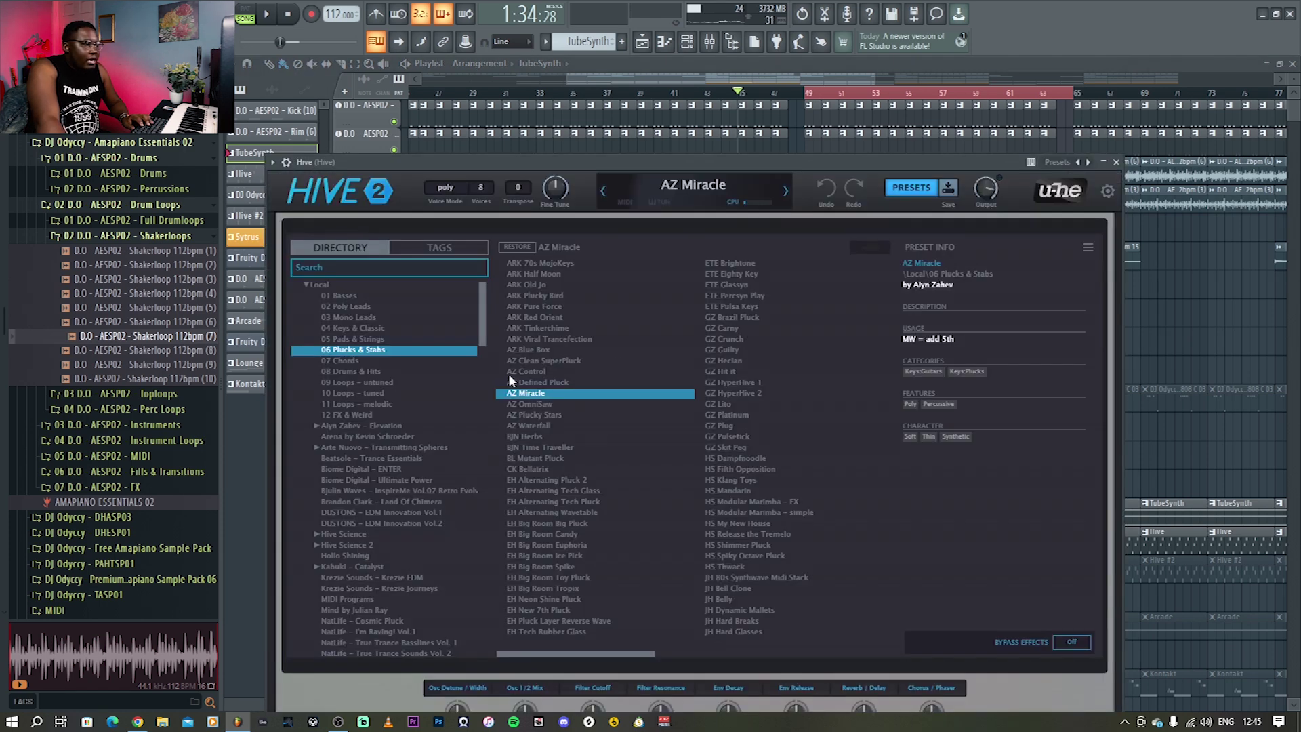
click(1114, 162)
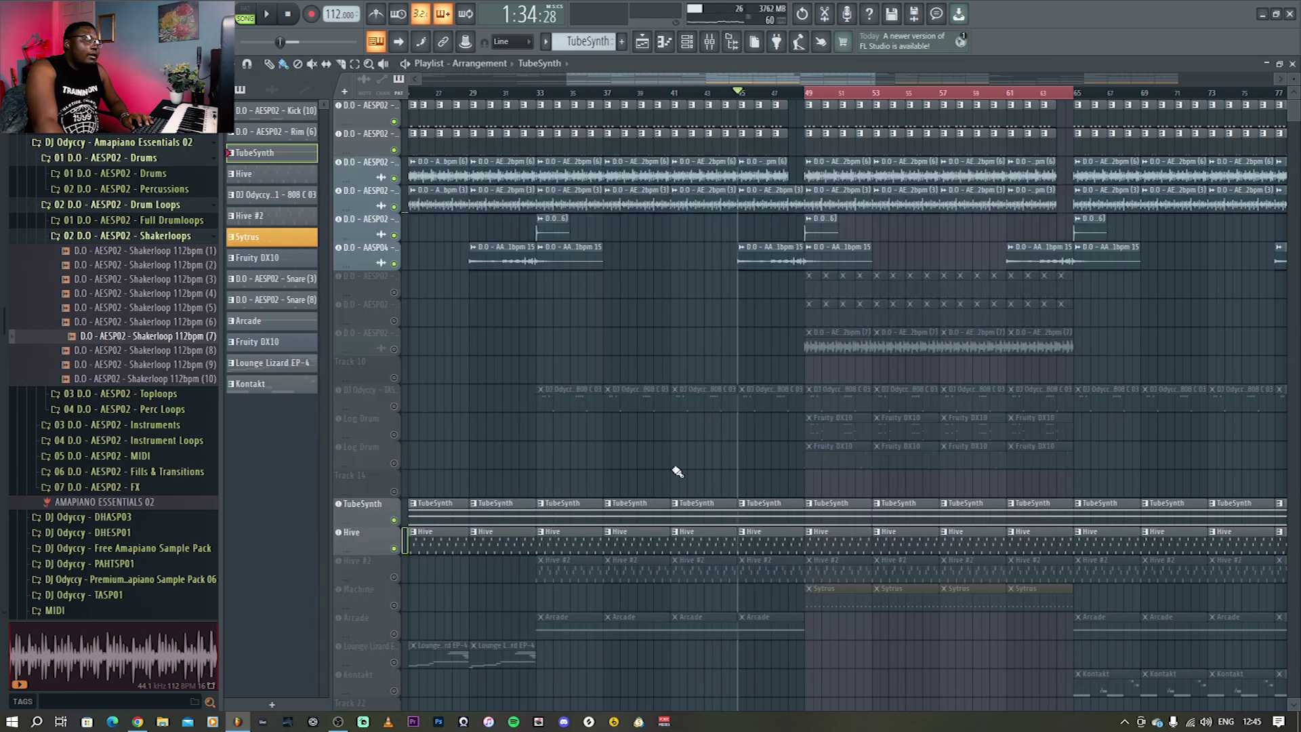
Examine the Hive pattern's pluck notes in the piano roll during playback and return to the playlist.
double_click(768, 546)
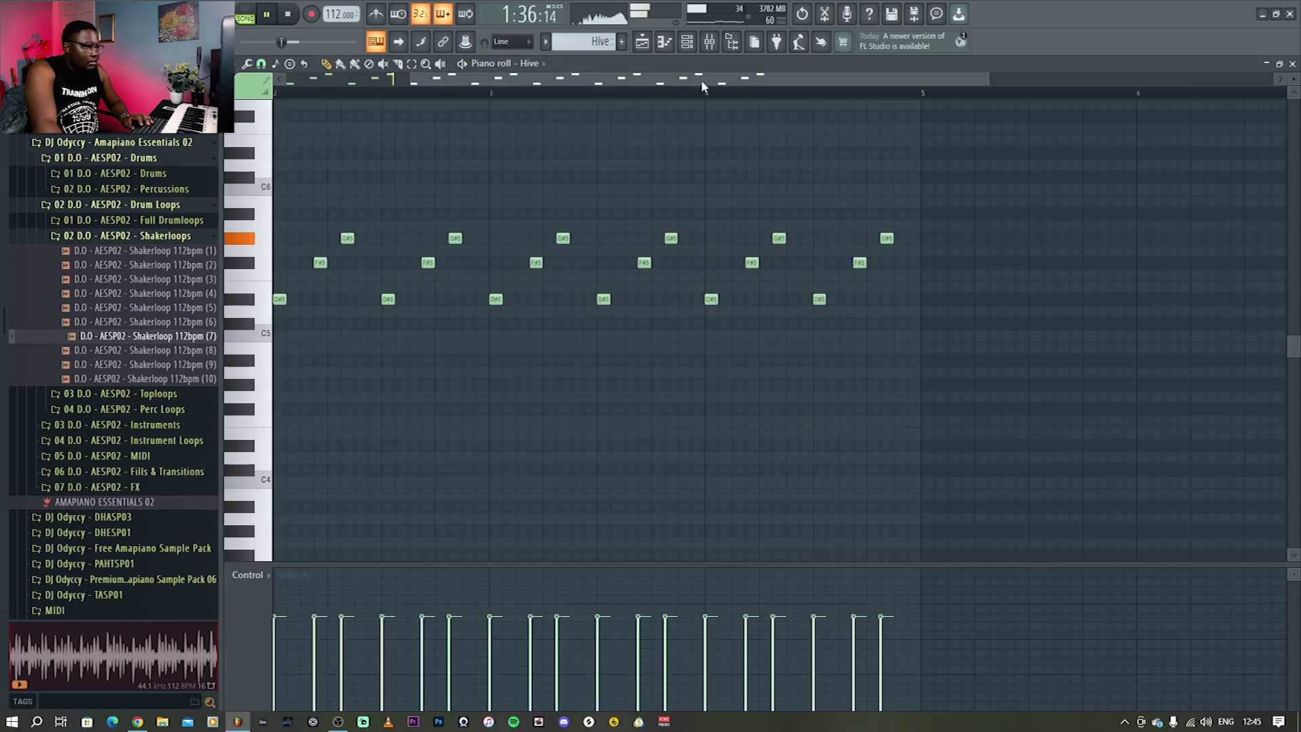
drag(701, 79, 565, 79)
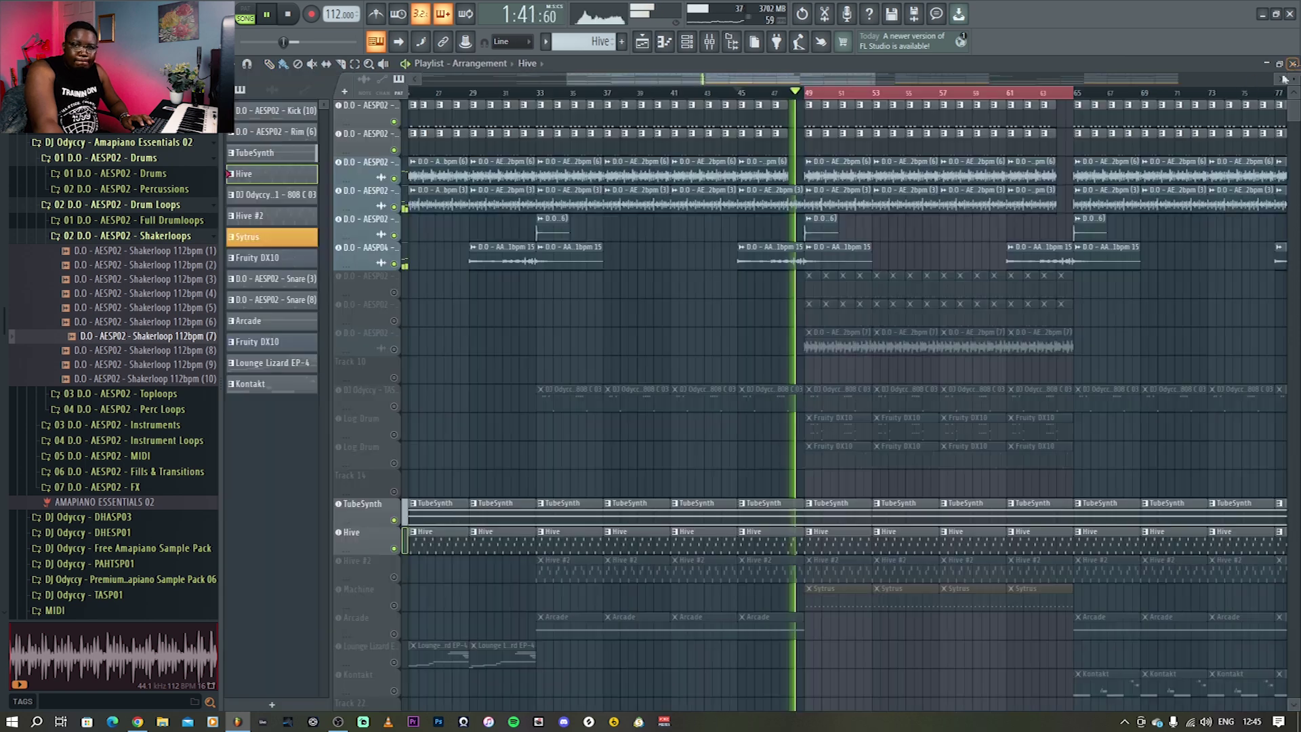
click(1292, 63)
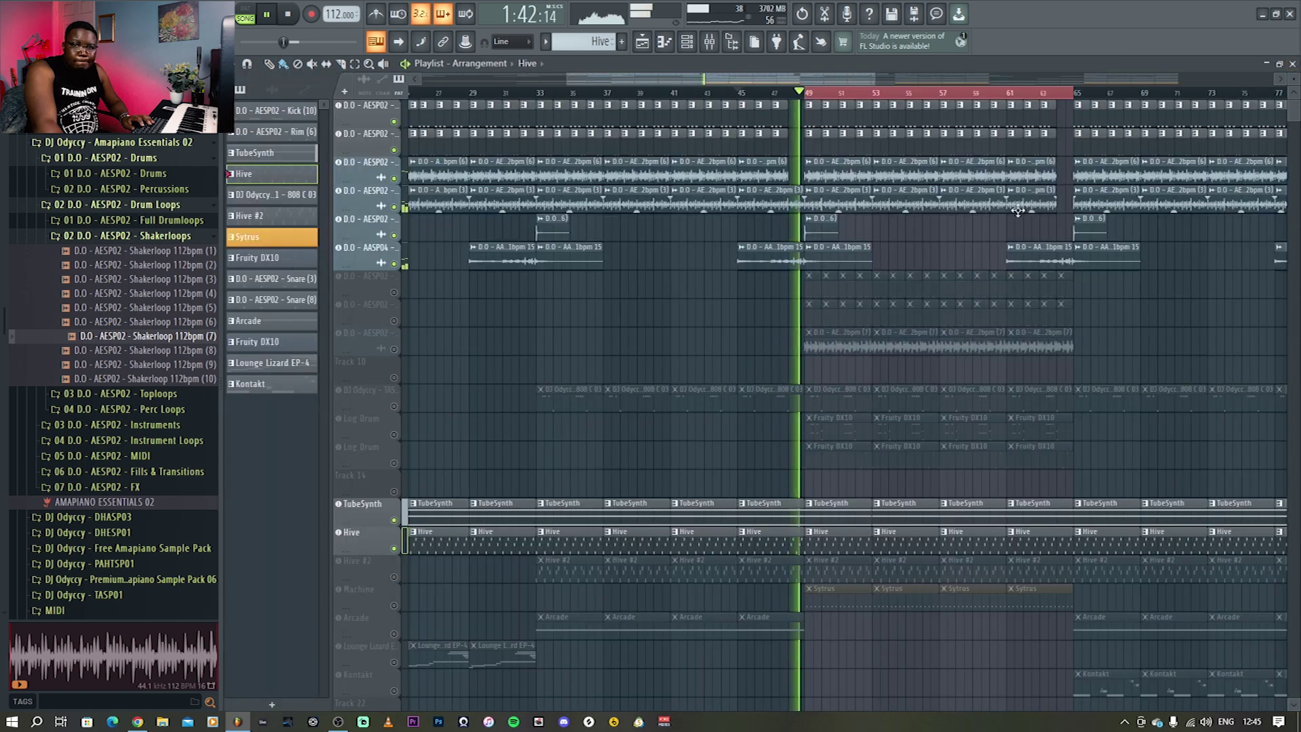
Review the Fruity Parametric EQ 2 and ValhallaVintageVerb settings on the Hive mixer insert, closing the plugins and mixer.
click(709, 42)
key(space)
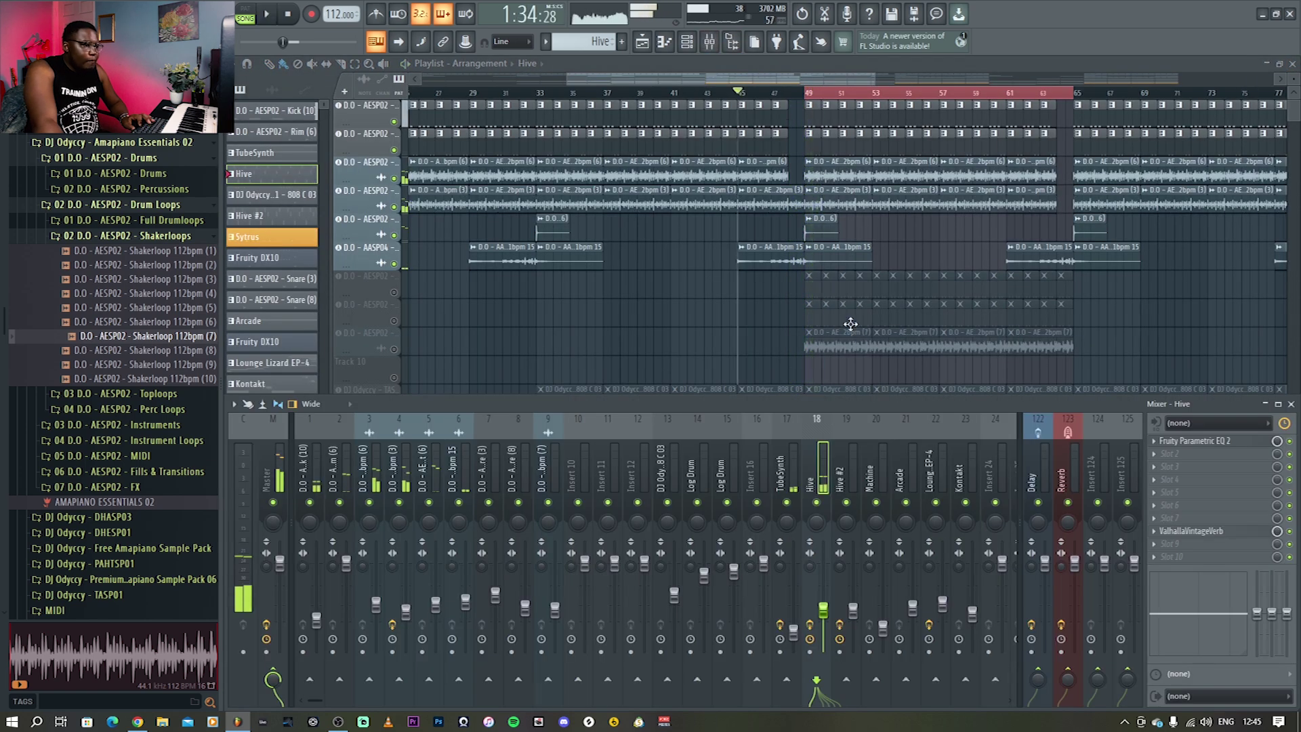
click(1197, 442)
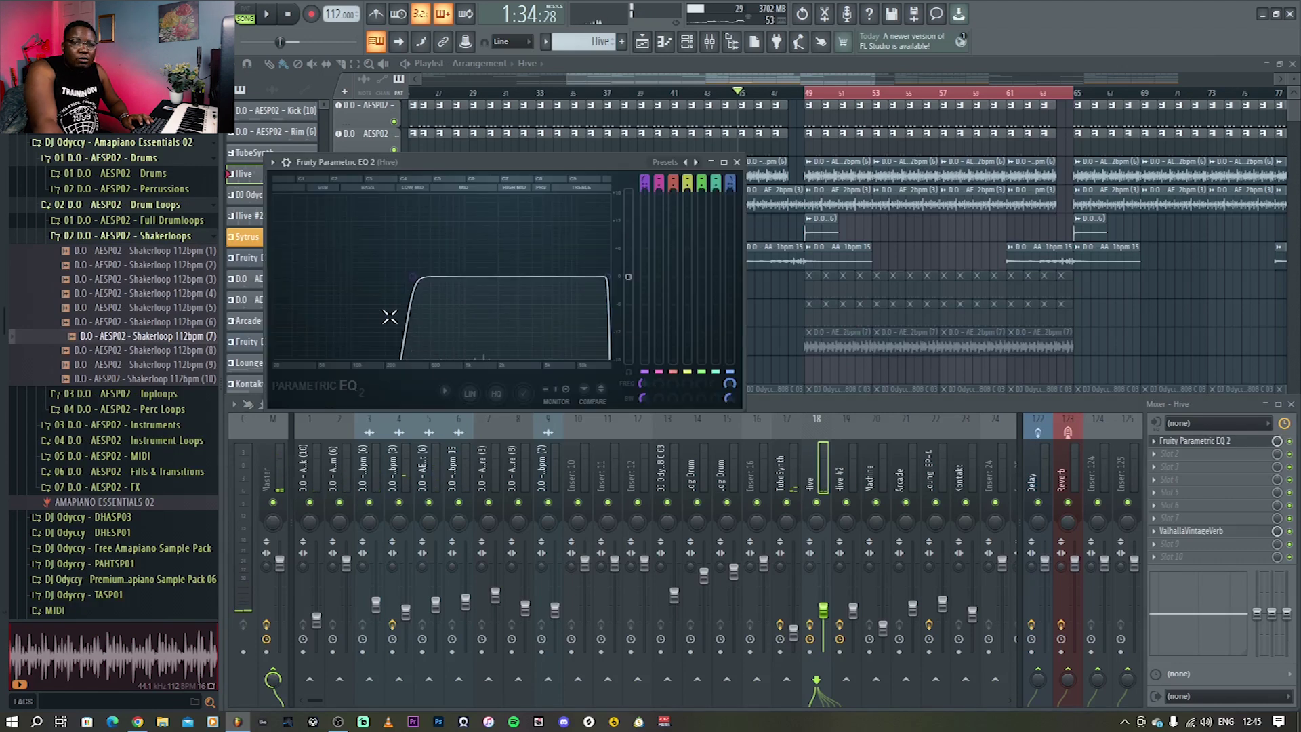
click(737, 162)
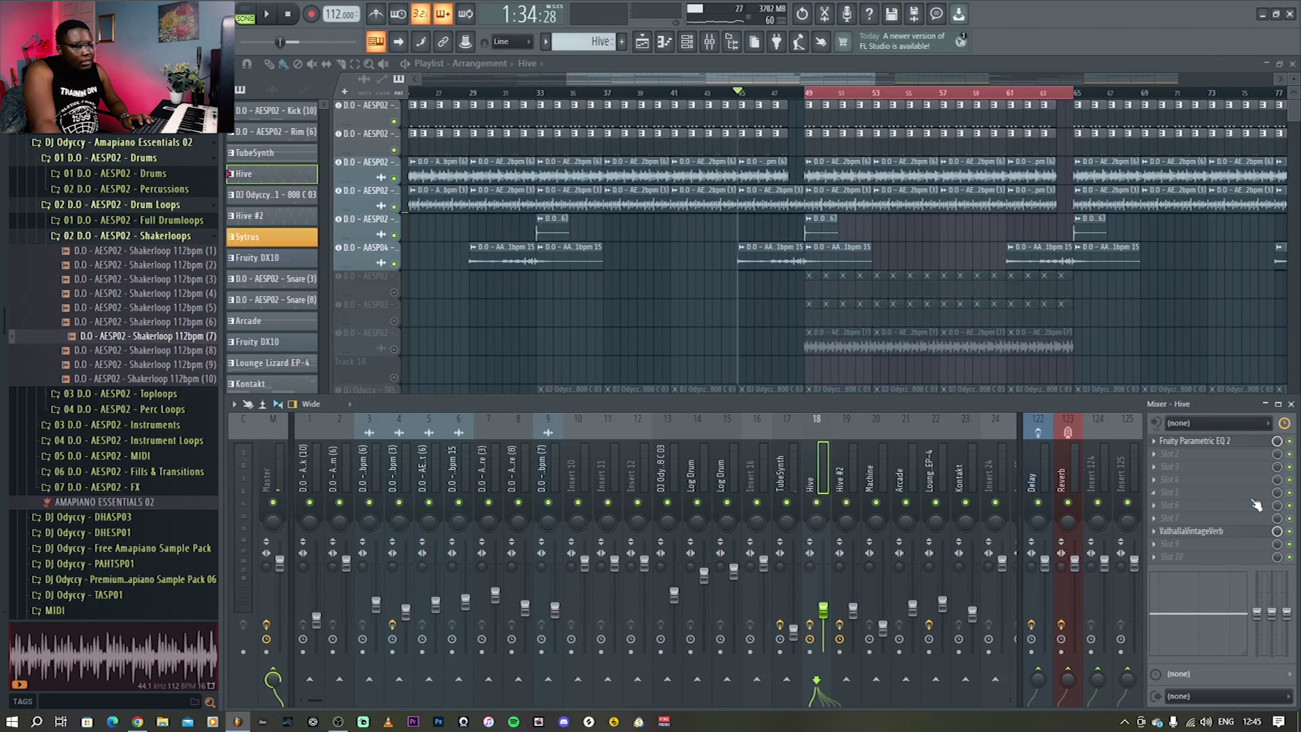
click(1199, 531)
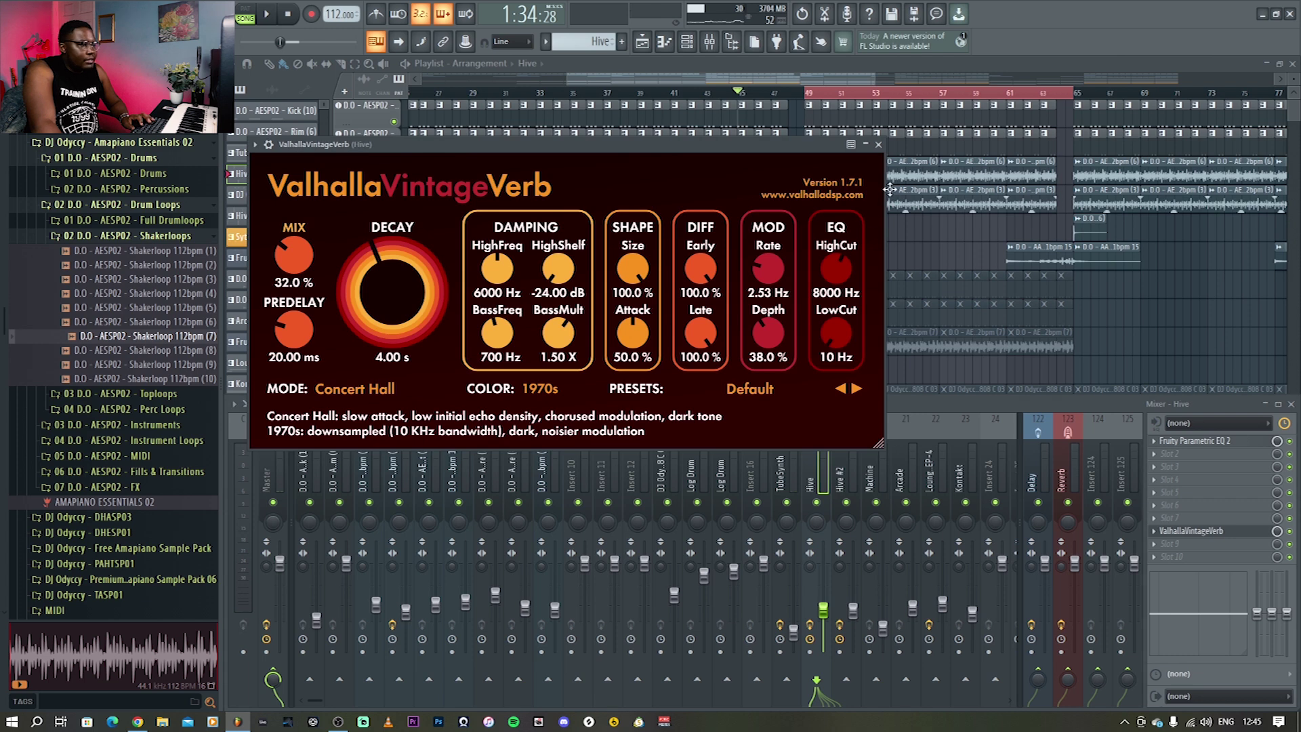
click(878, 144)
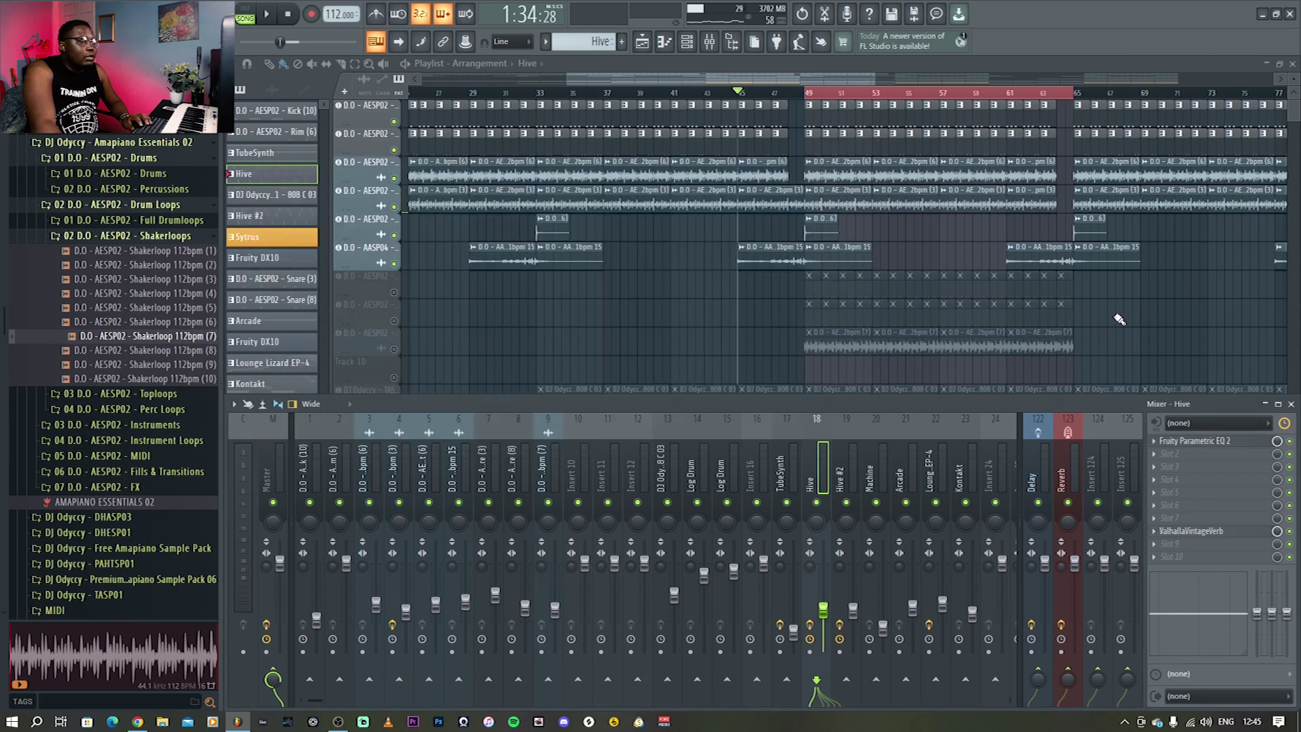
key(F9)
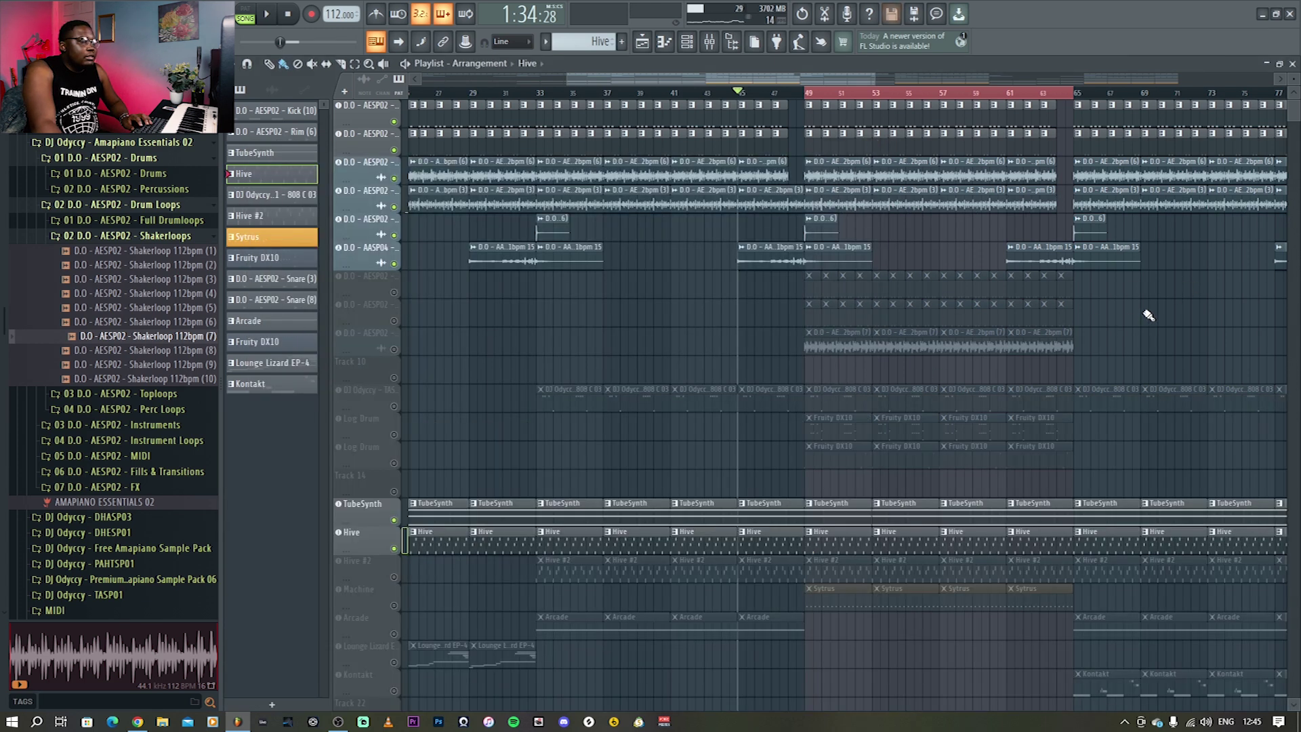
Unmute the Hive #2 track and audition it from bar 45 while checking its ARK Viral Trancefection preset.
click(394, 578)
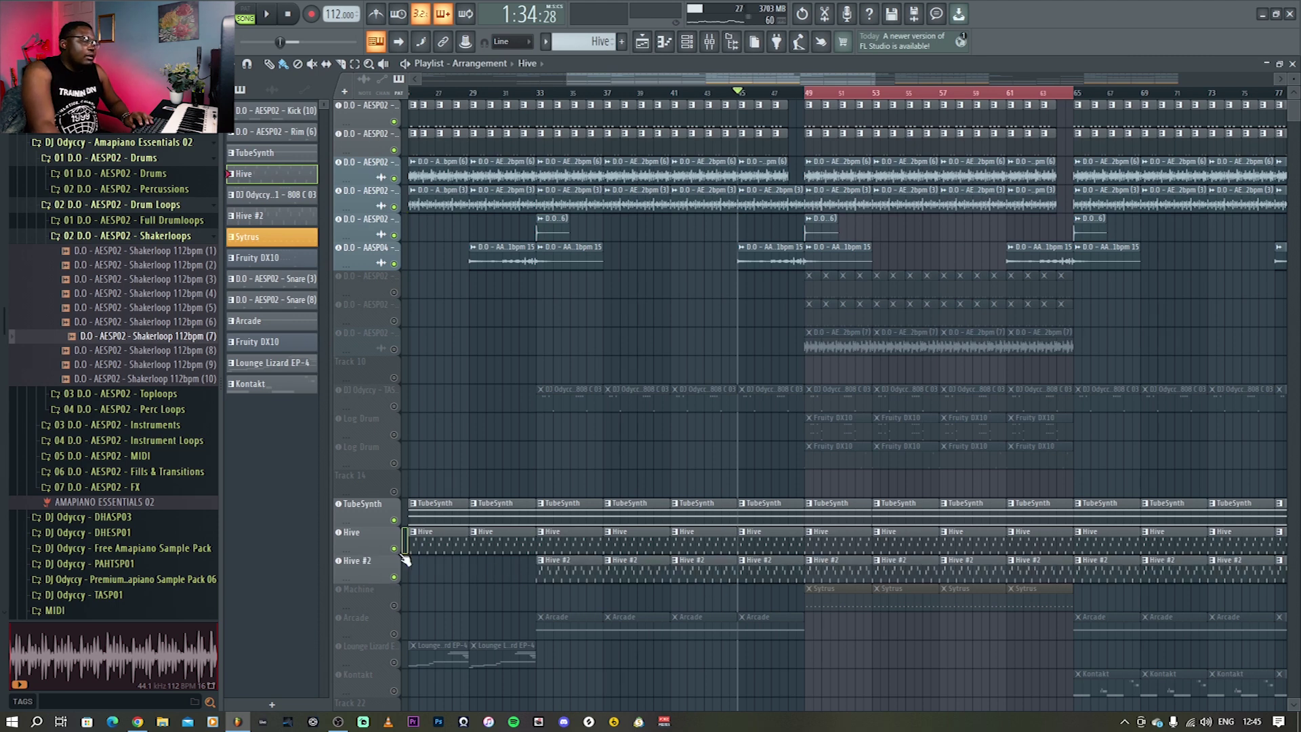
key(space)
click(377, 568)
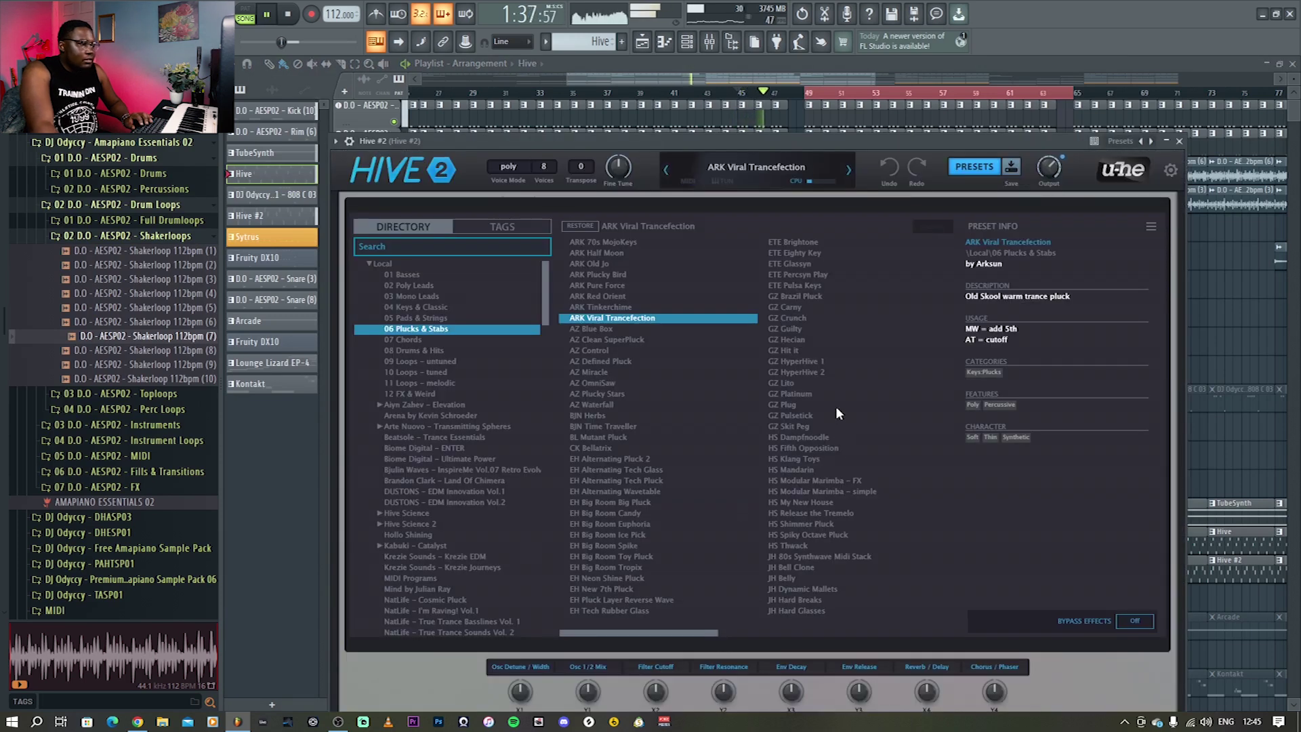
click(1180, 140)
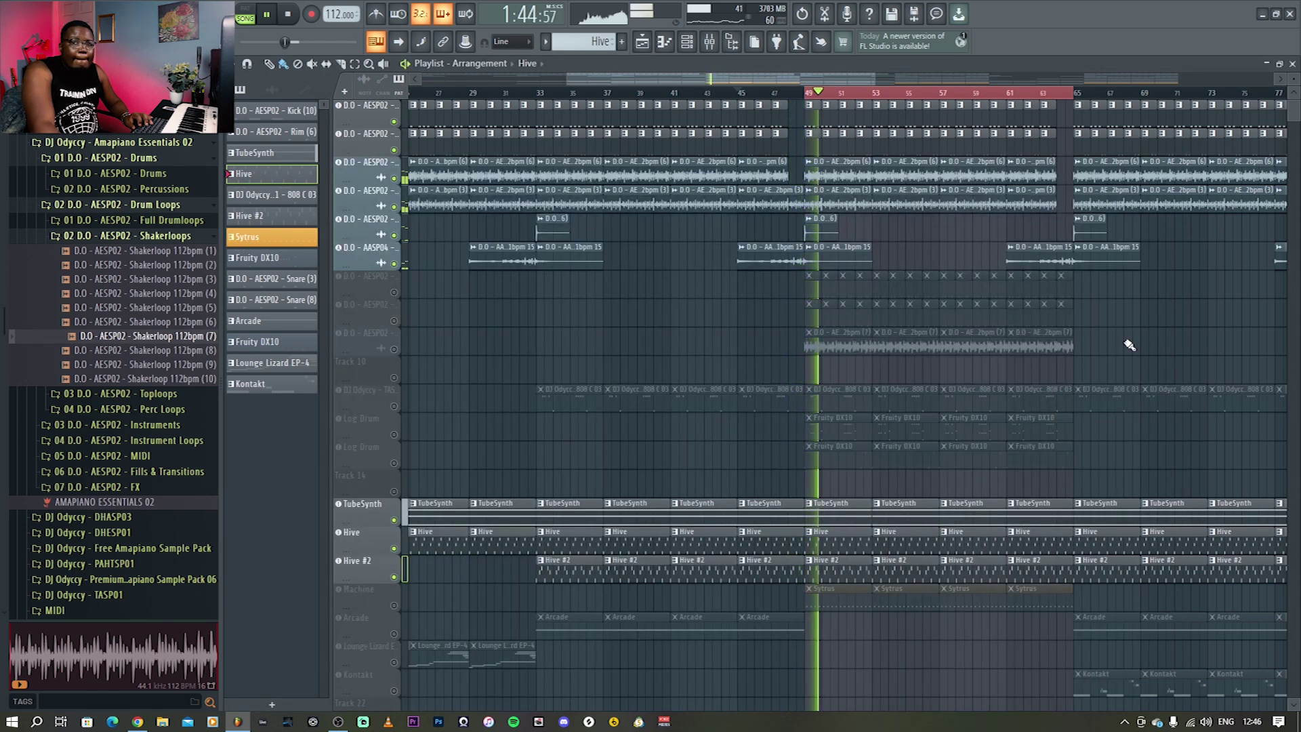
key(space)
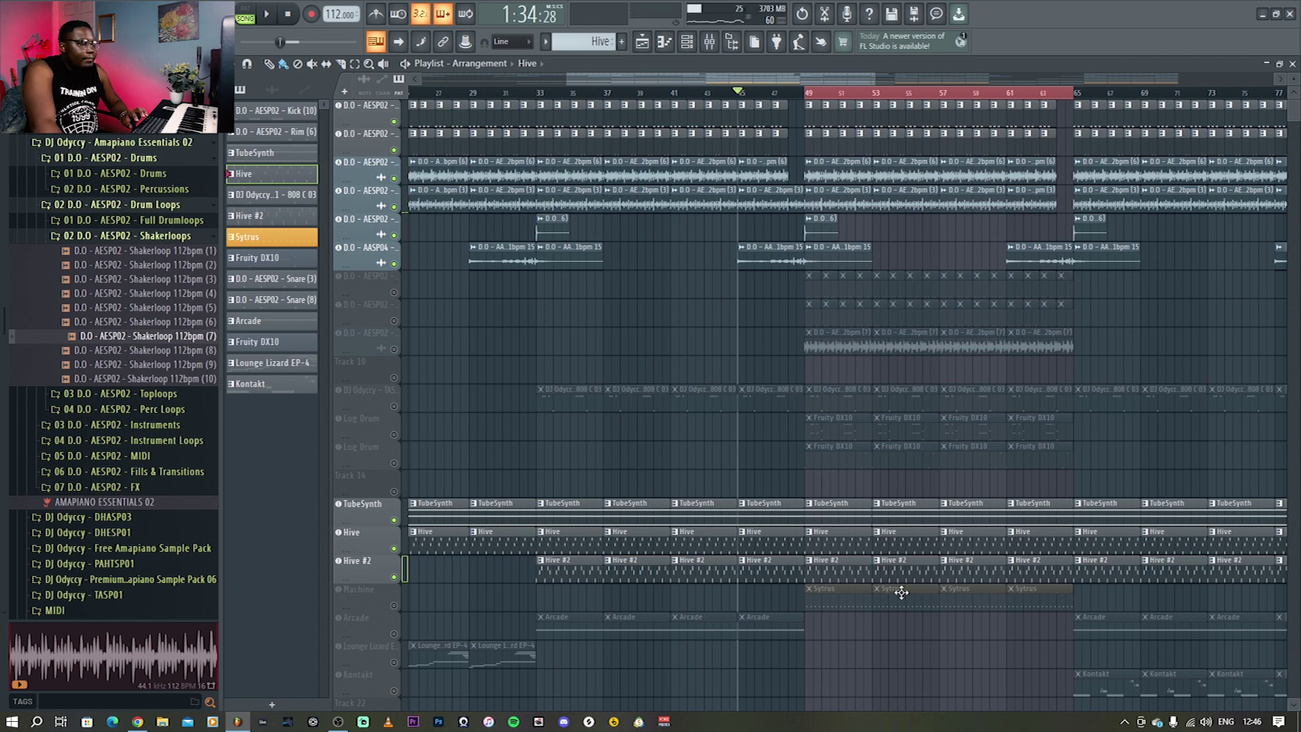
Unmute the Machine track and play it from bar 49 while reviewing its Sytrus settings, closing the plugin.
click(395, 605)
click(817, 95)
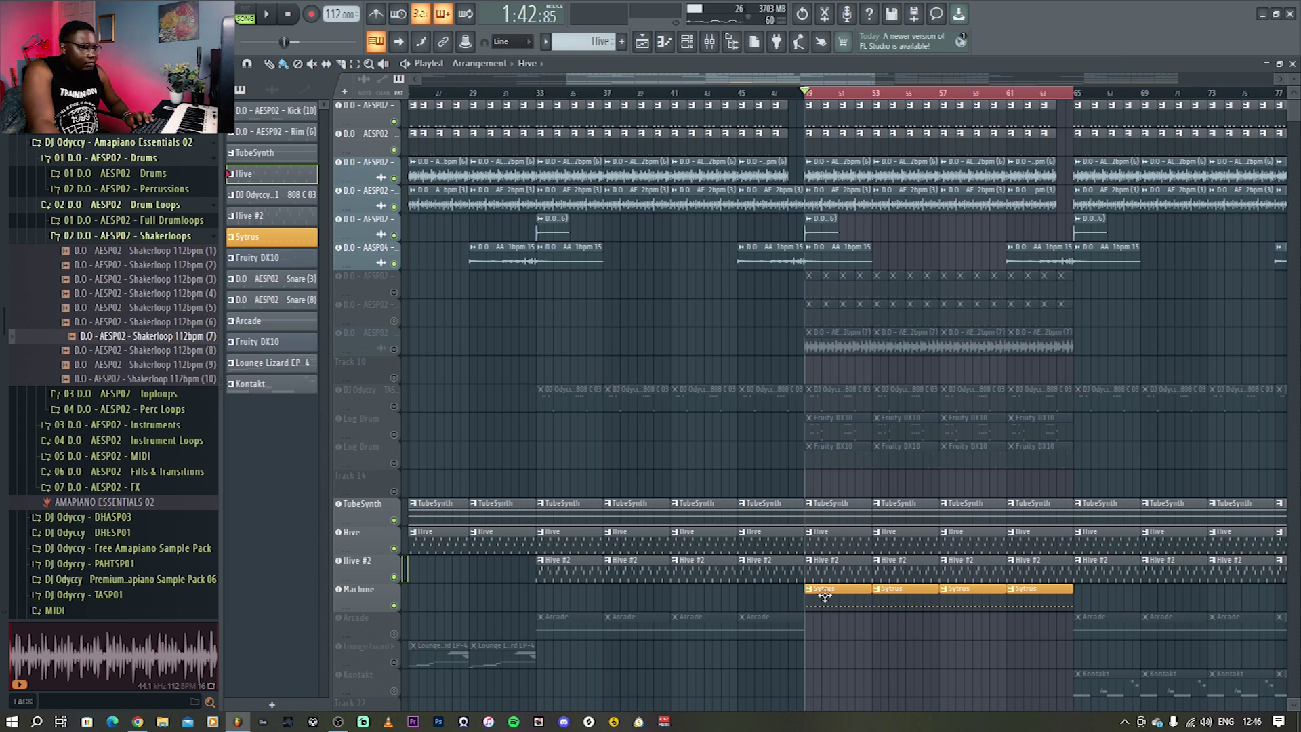
key(space)
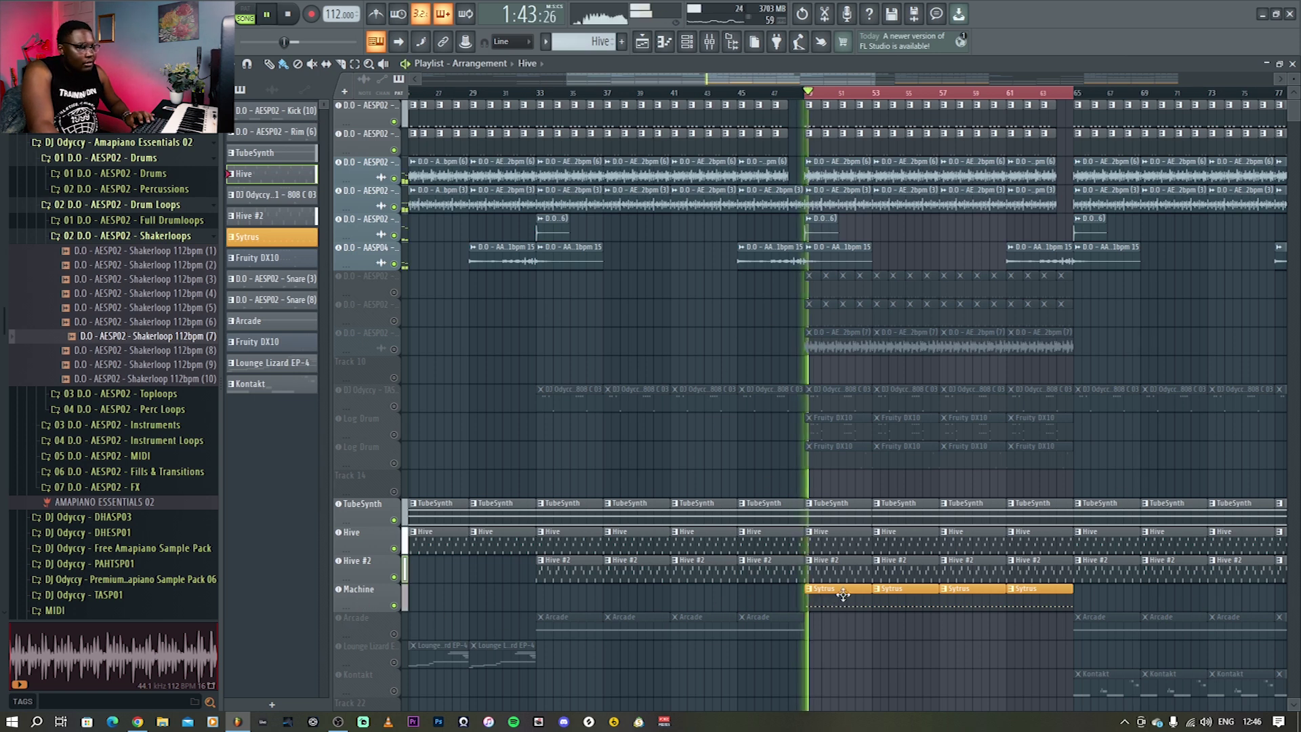
click(370, 588)
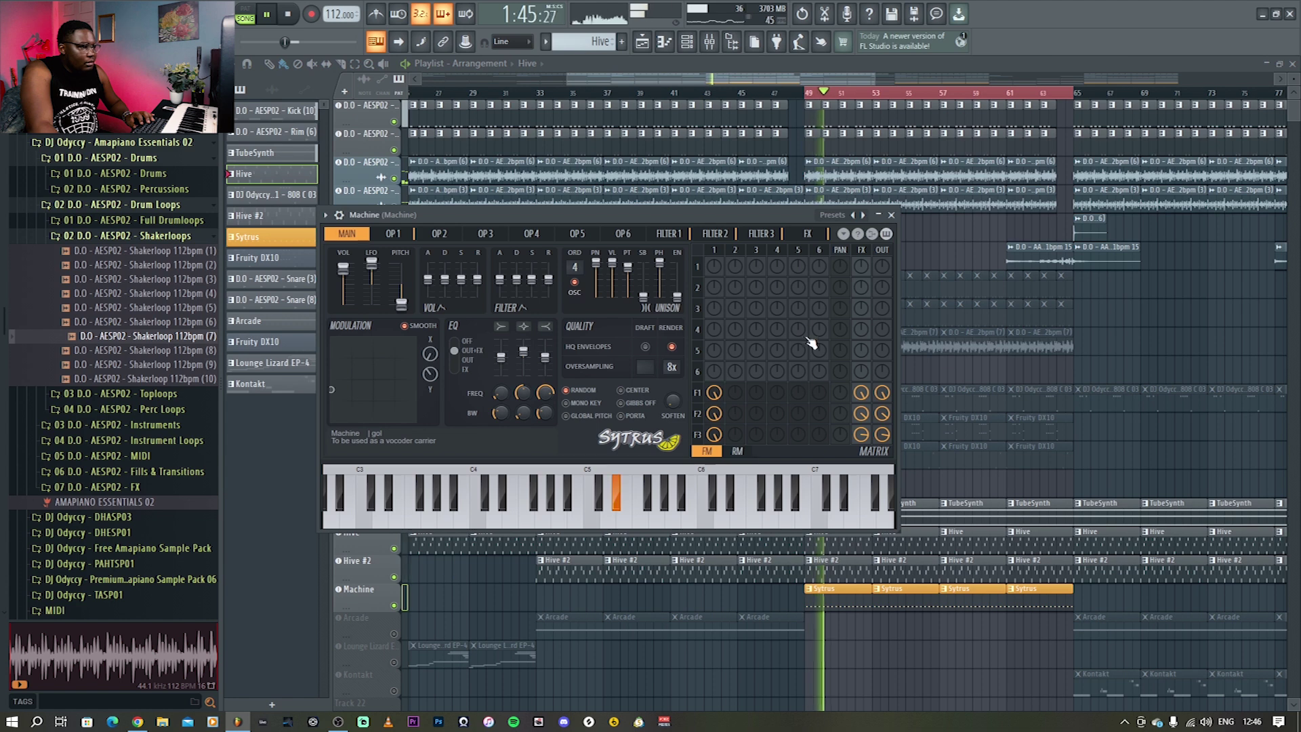
click(891, 214)
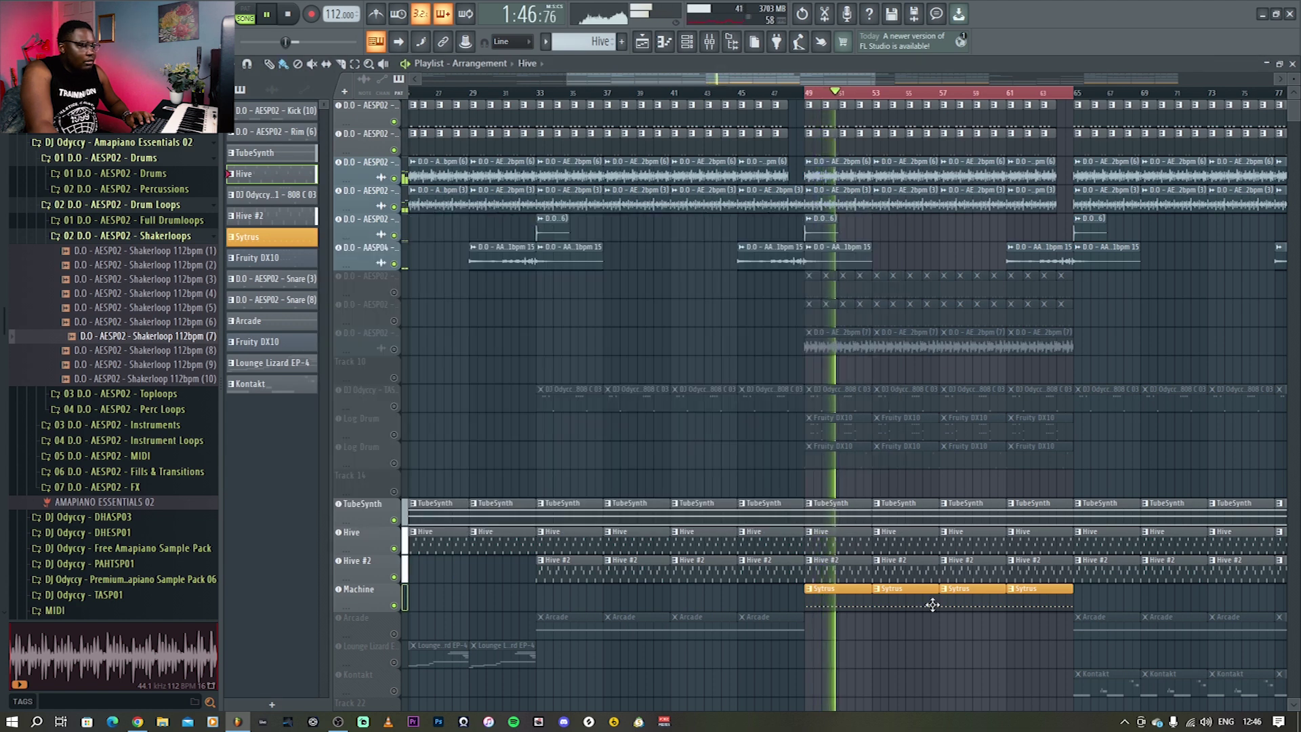
Examine the Machine track's Sytrus notes in the piano roll during playback, returning to the playlist and stopping playback.
double_click(822, 591)
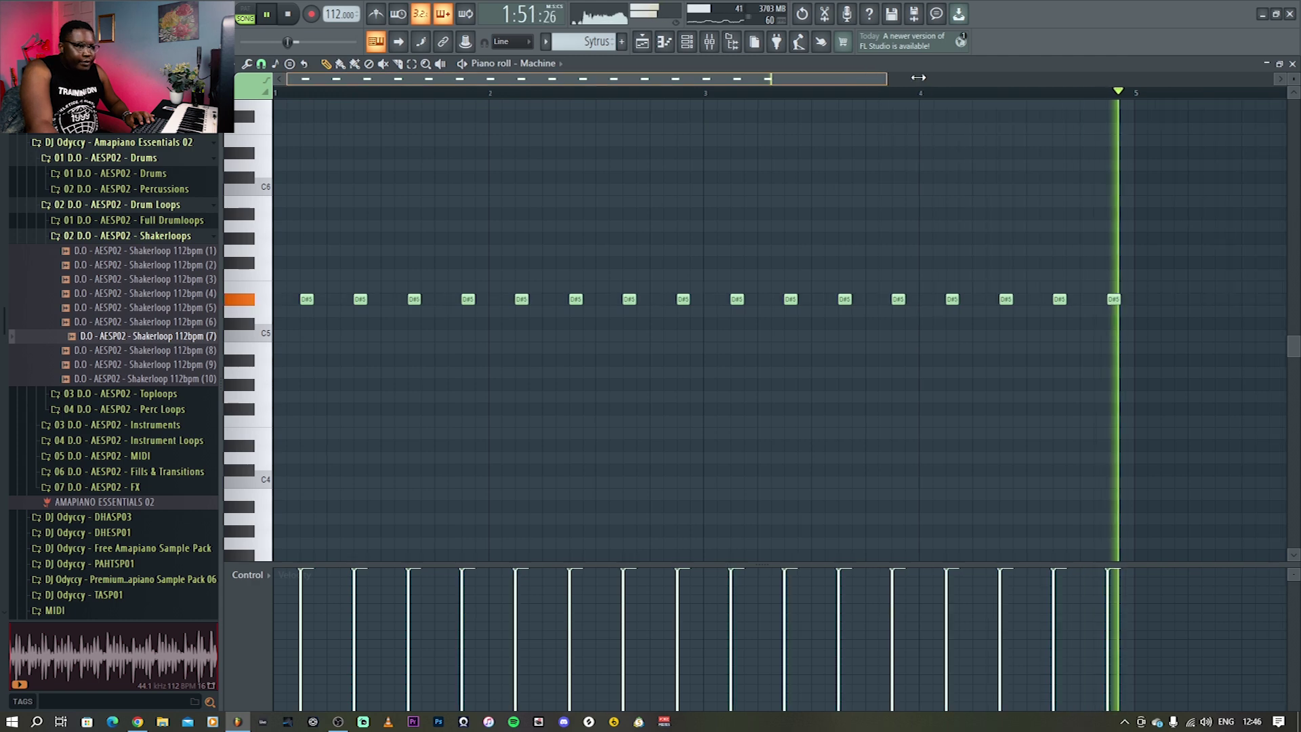
drag(868, 76, 1030, 77)
click(1294, 63)
key(space)
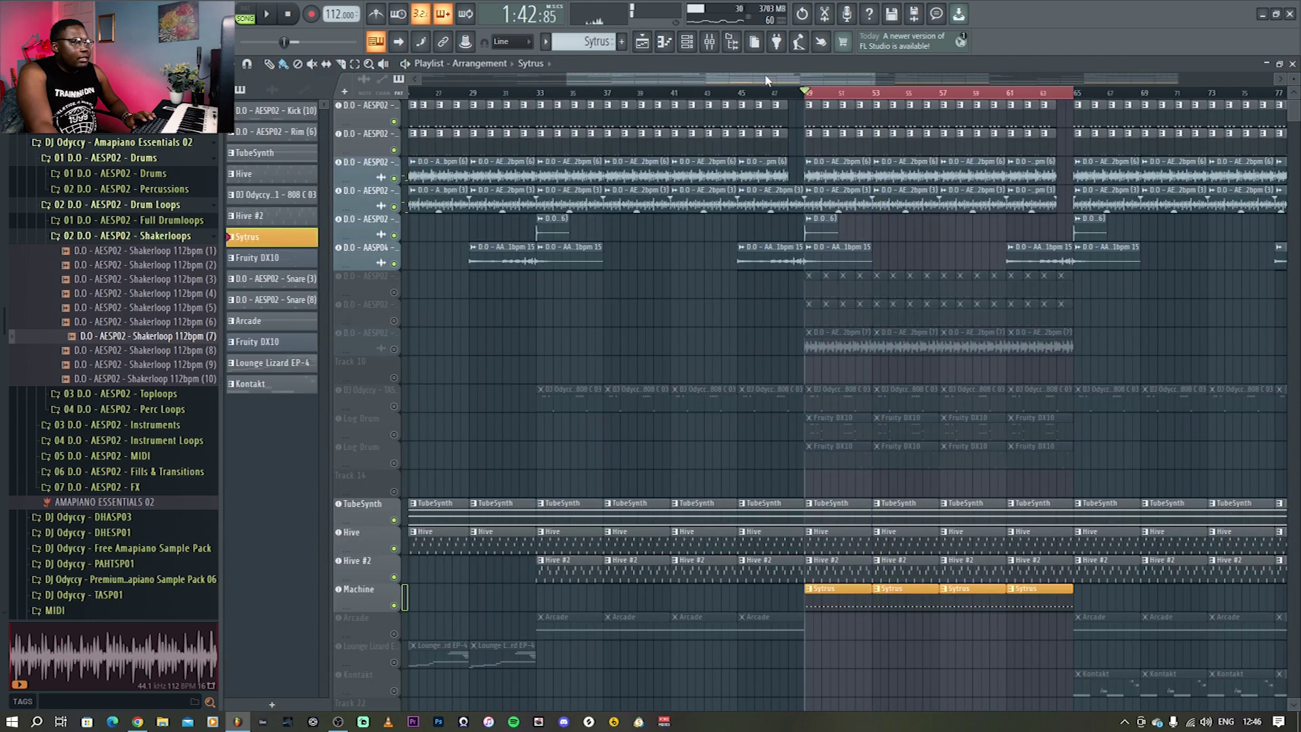
Unmute the Arcade track and play it from bar 33 while reviewing its Native Land preset in the plugin.
drag(714, 84, 660, 84)
click(396, 635)
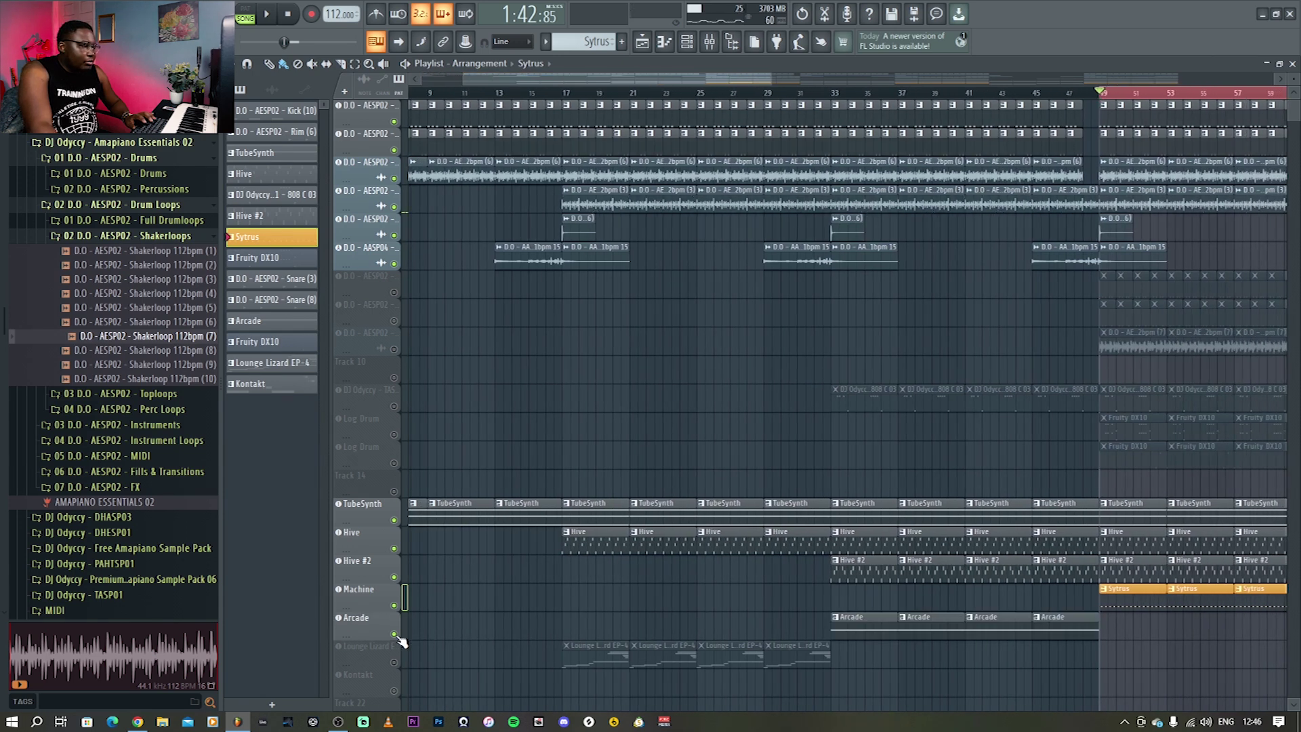
click(834, 95)
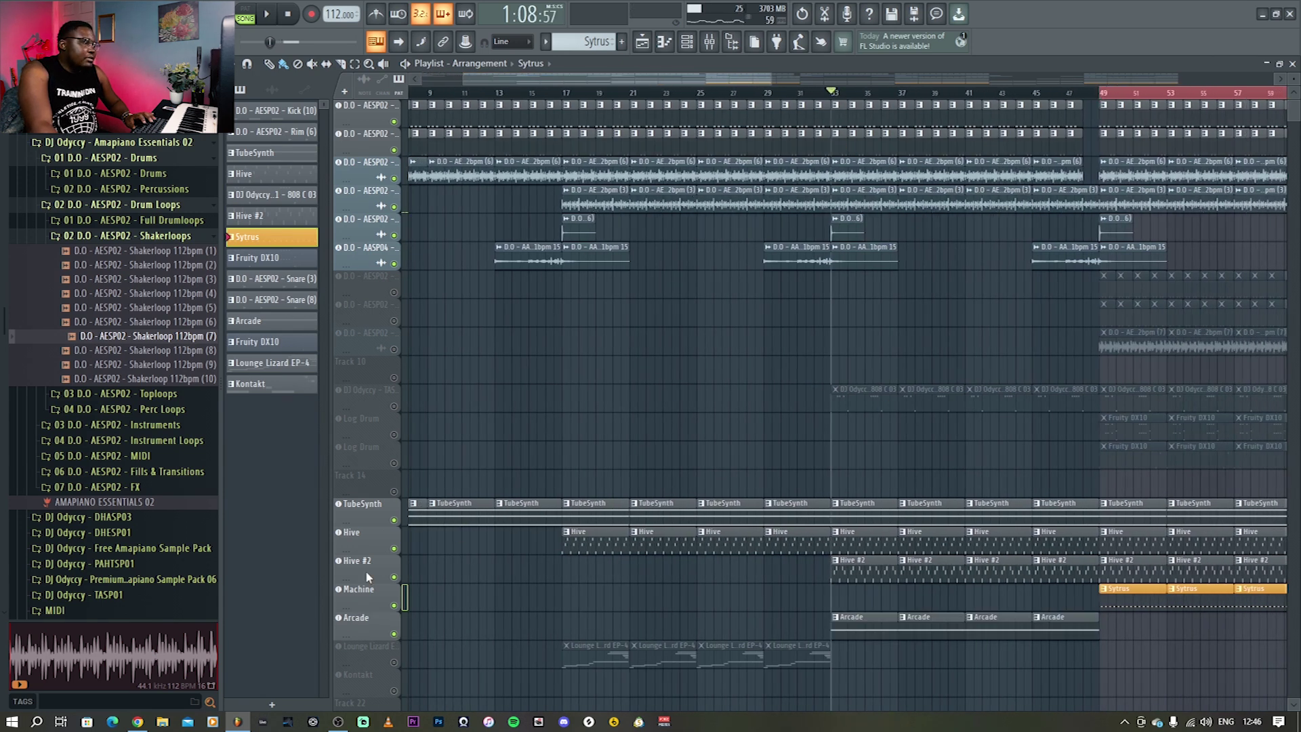
click(377, 624)
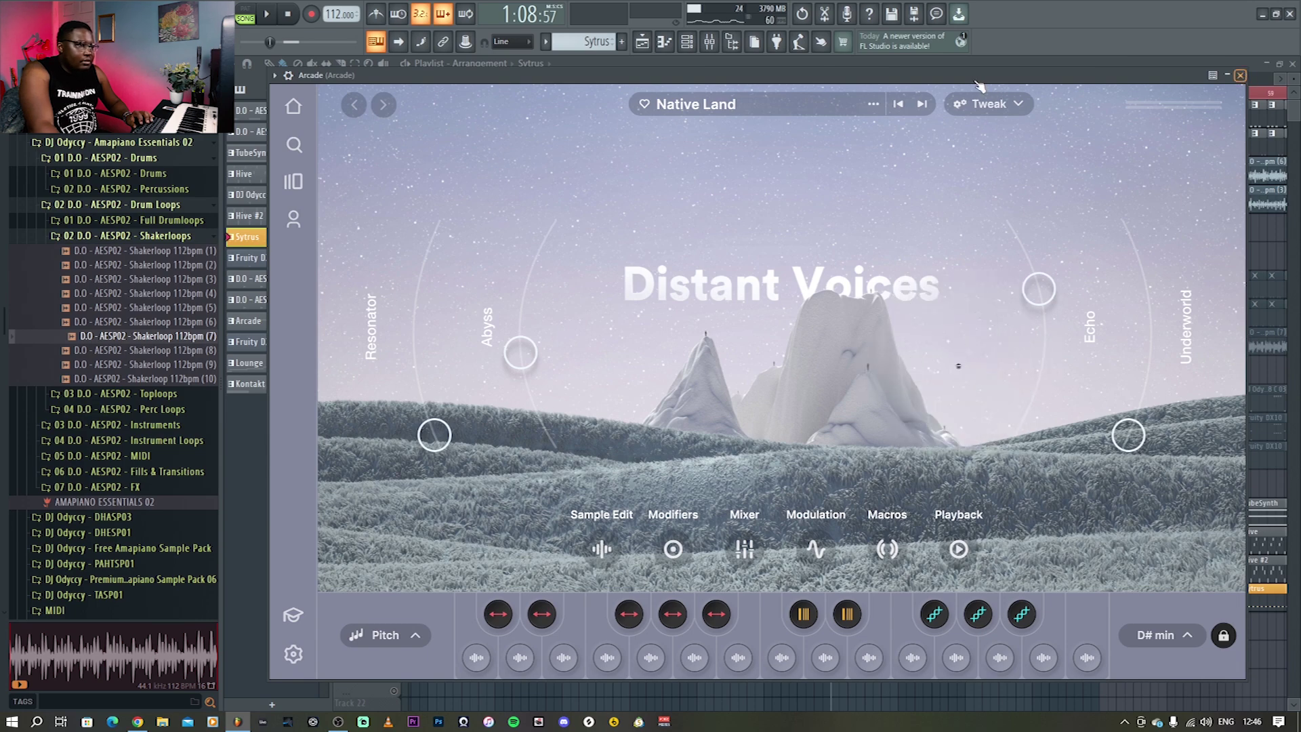
key(space)
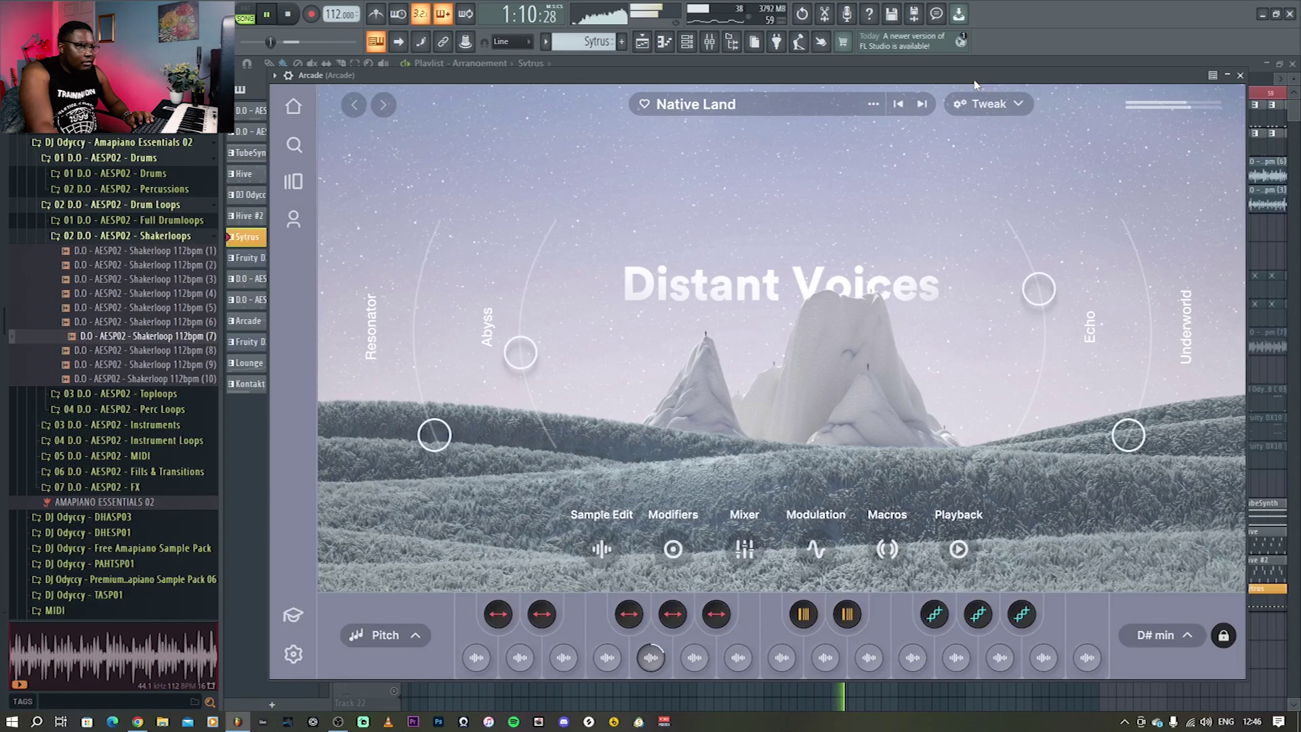
key(space)
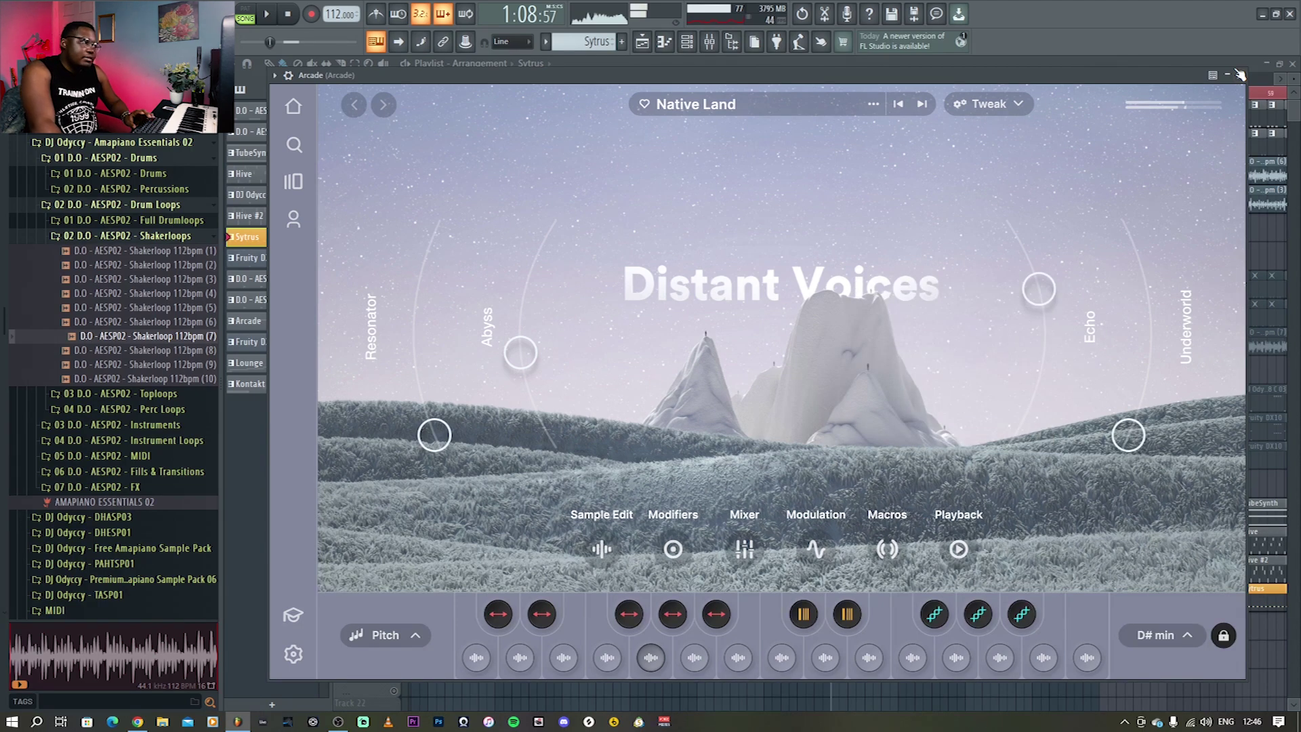
Set the project's timebase to 24 PPQ in the project settings and close them.
click(133, 8)
click(157, 145)
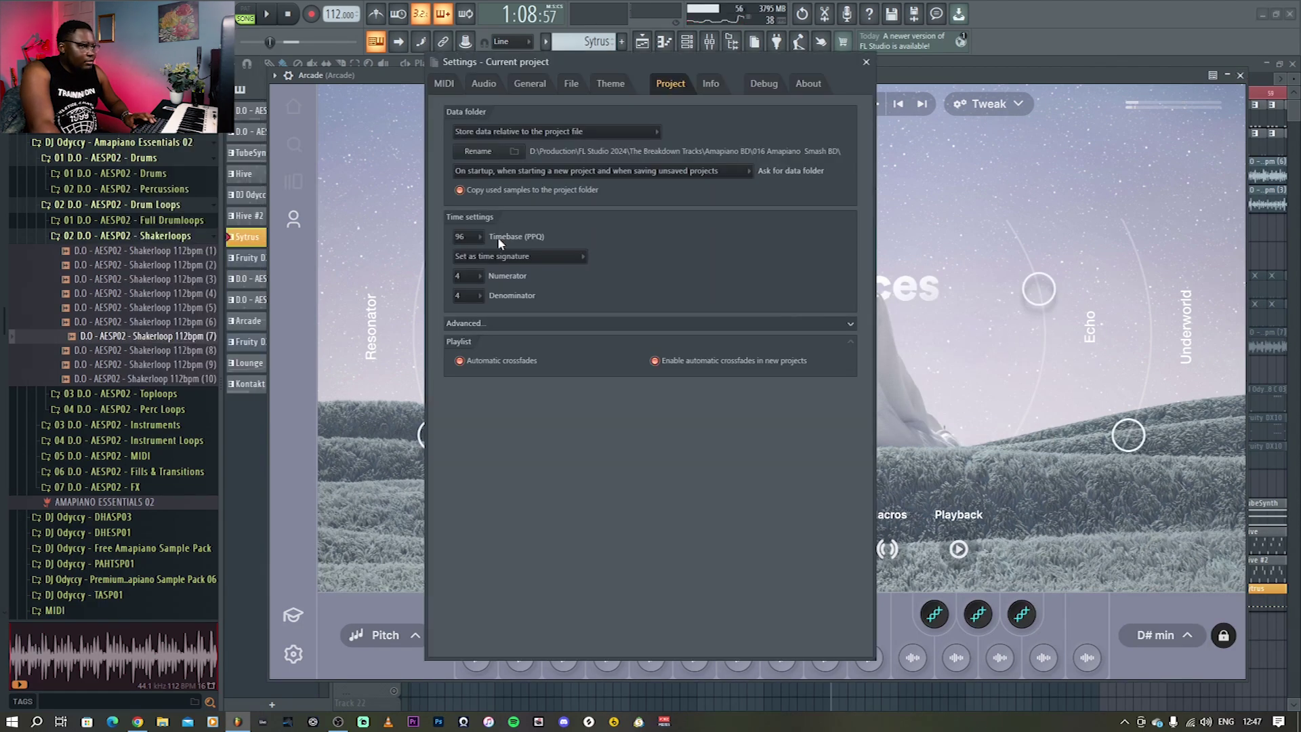
click(480, 236)
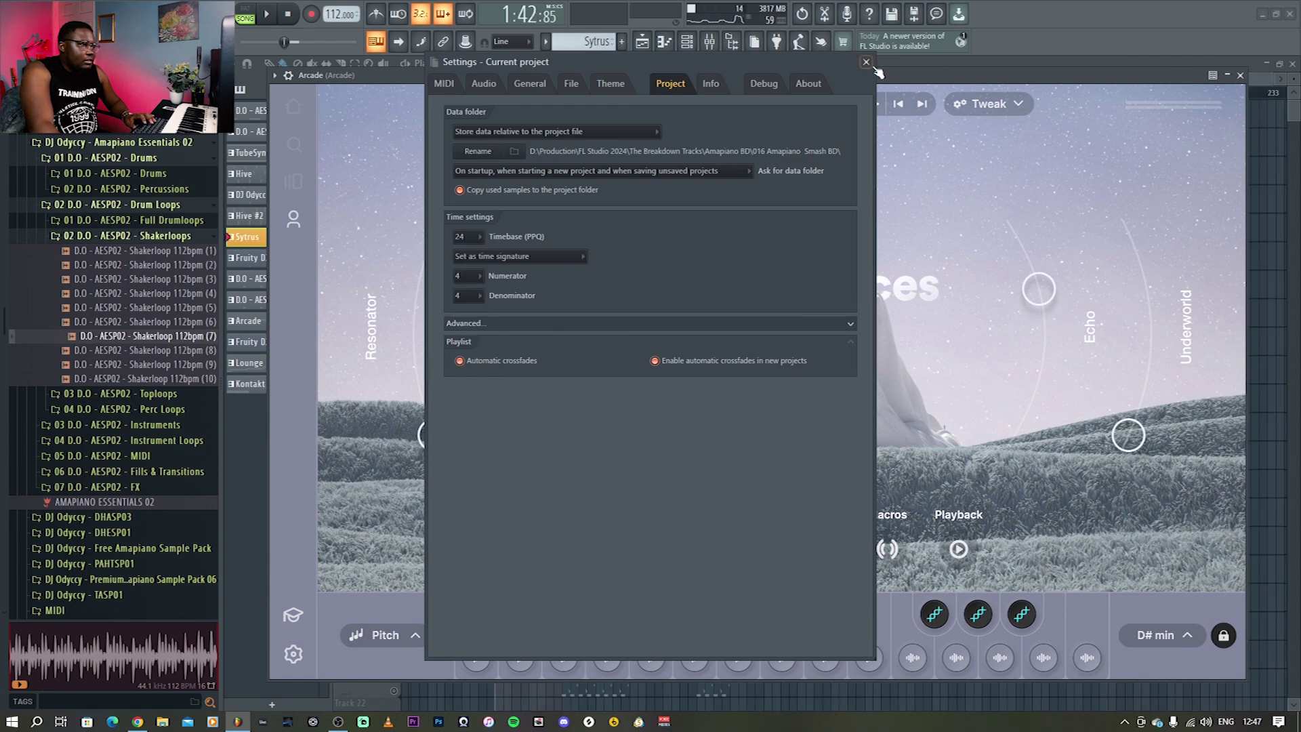
key(Escape)
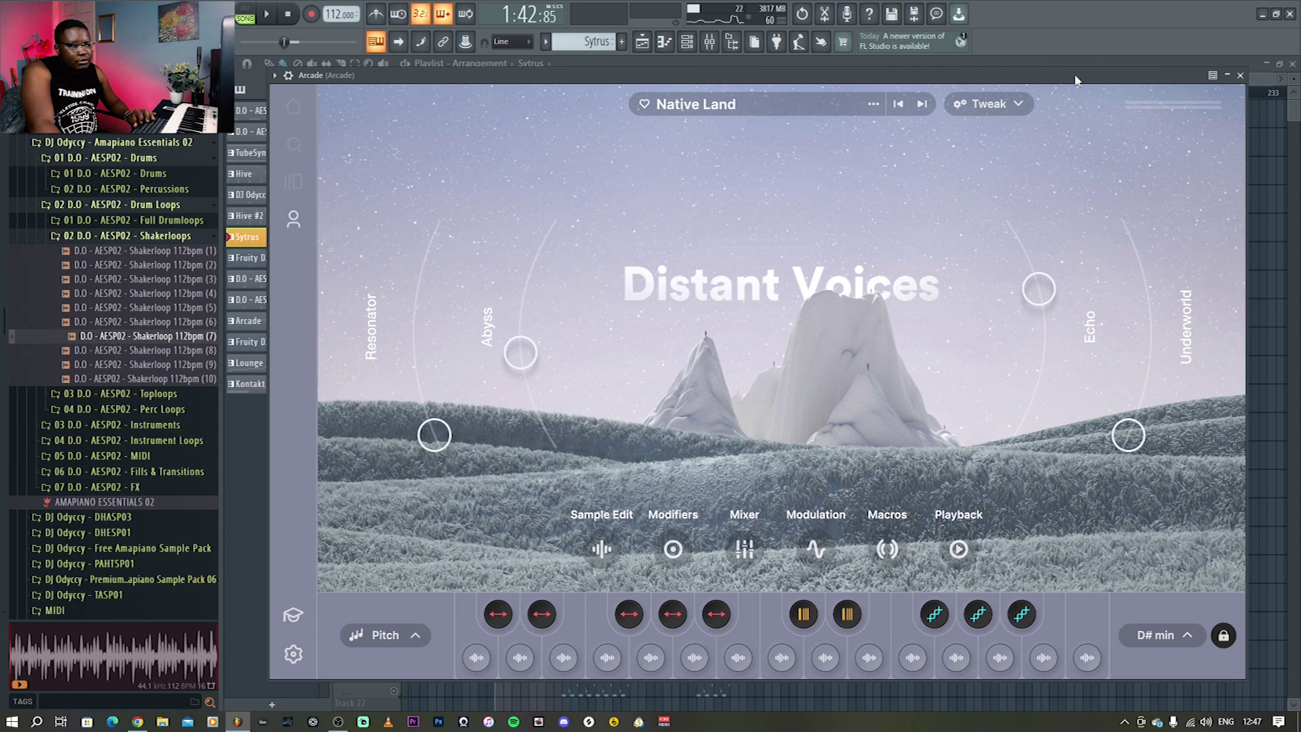
Close the Arcade plugin during playback and audition the Arcade part in the playlist from bar 33.
key(space)
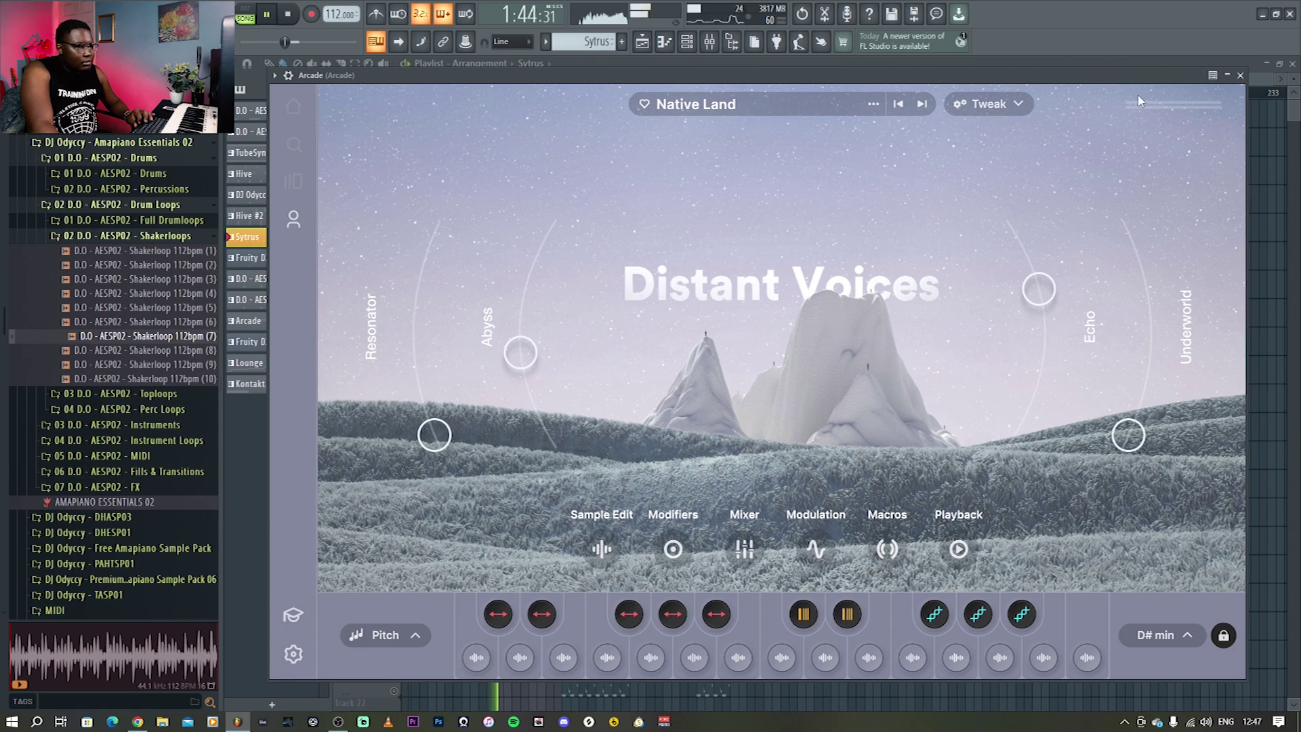
click(1241, 76)
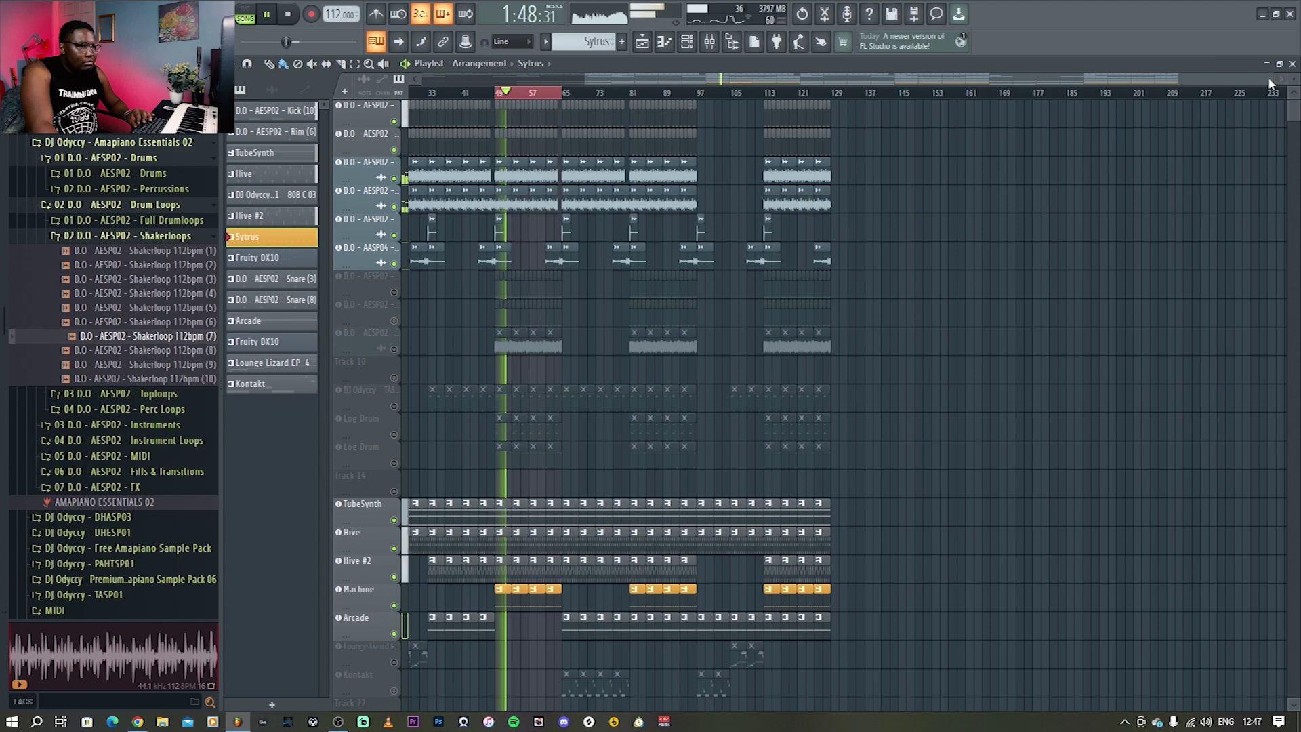
scroll(992, 229, up, 5)
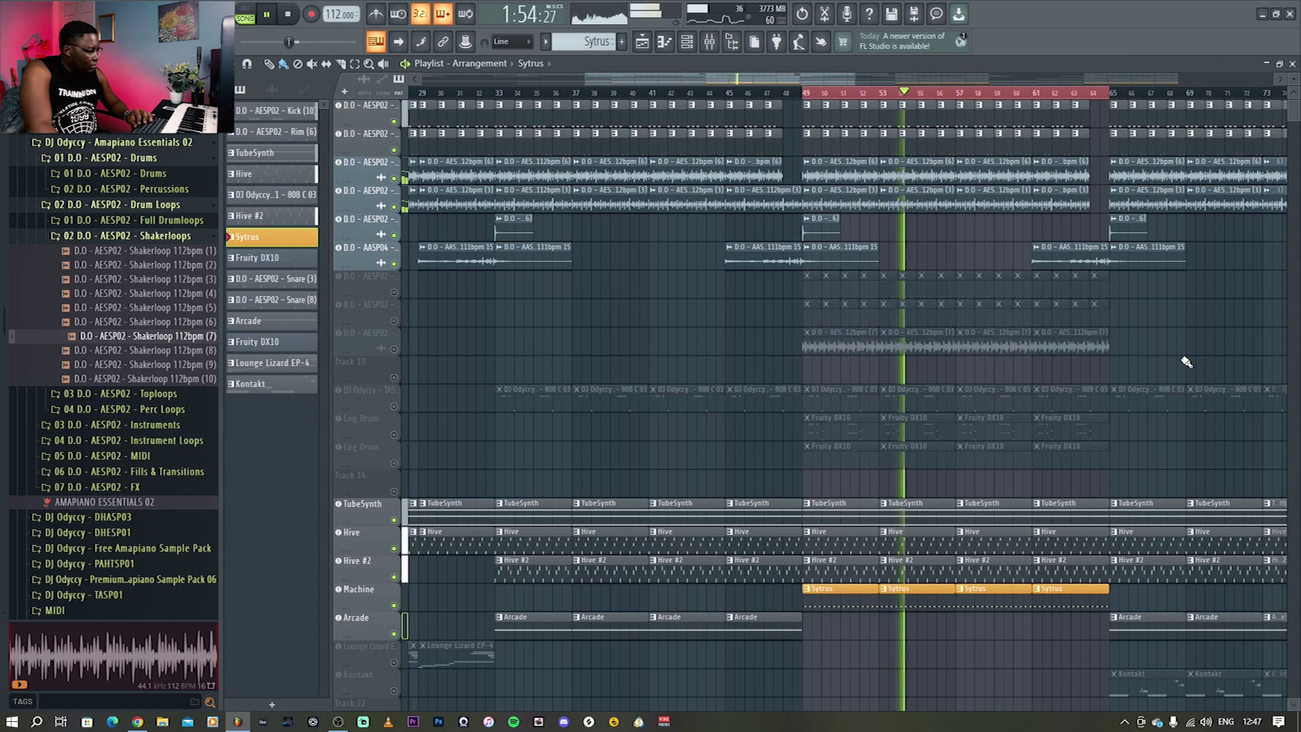
key(space)
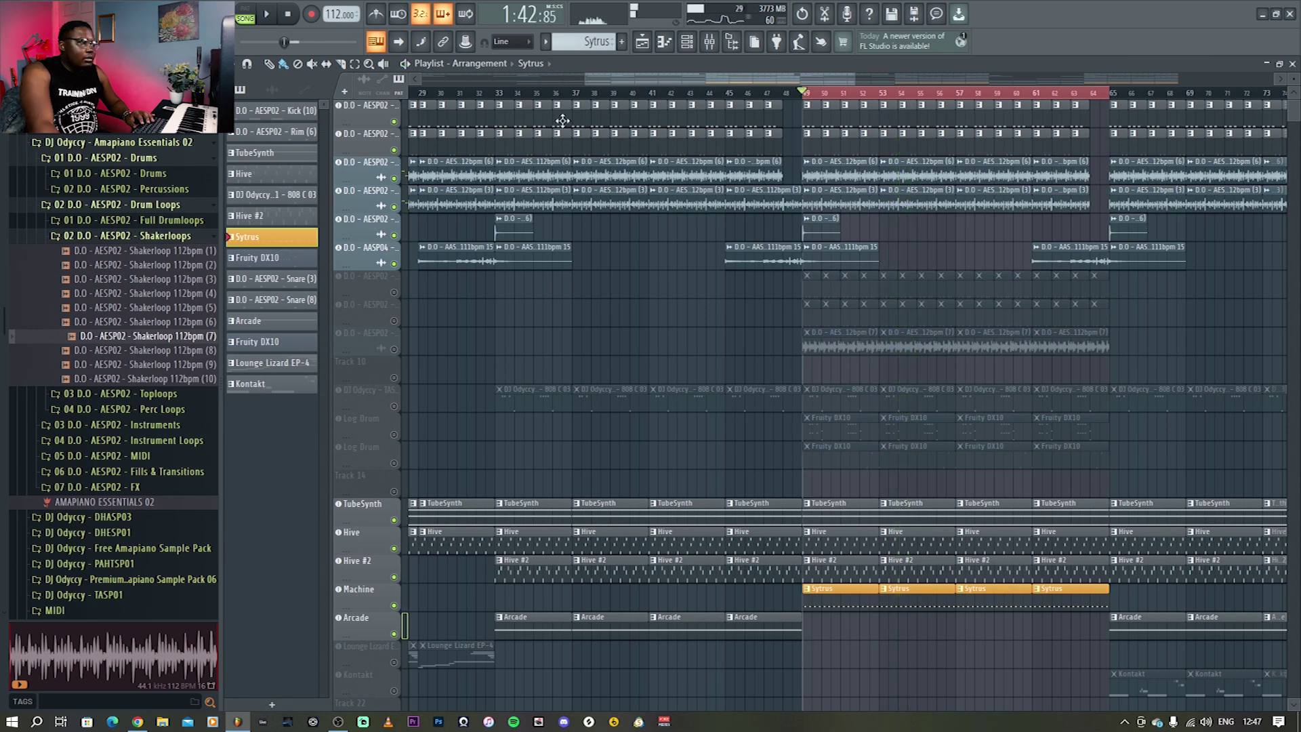
click(499, 95)
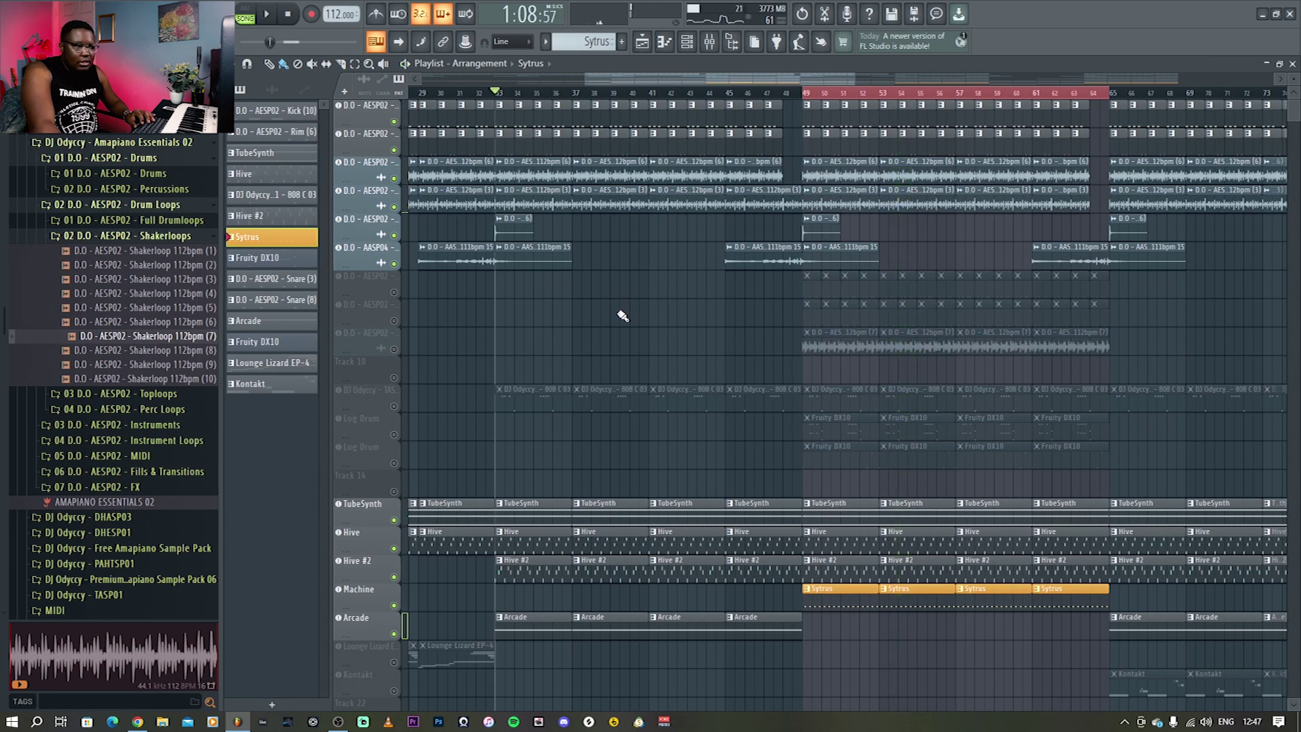
key(space)
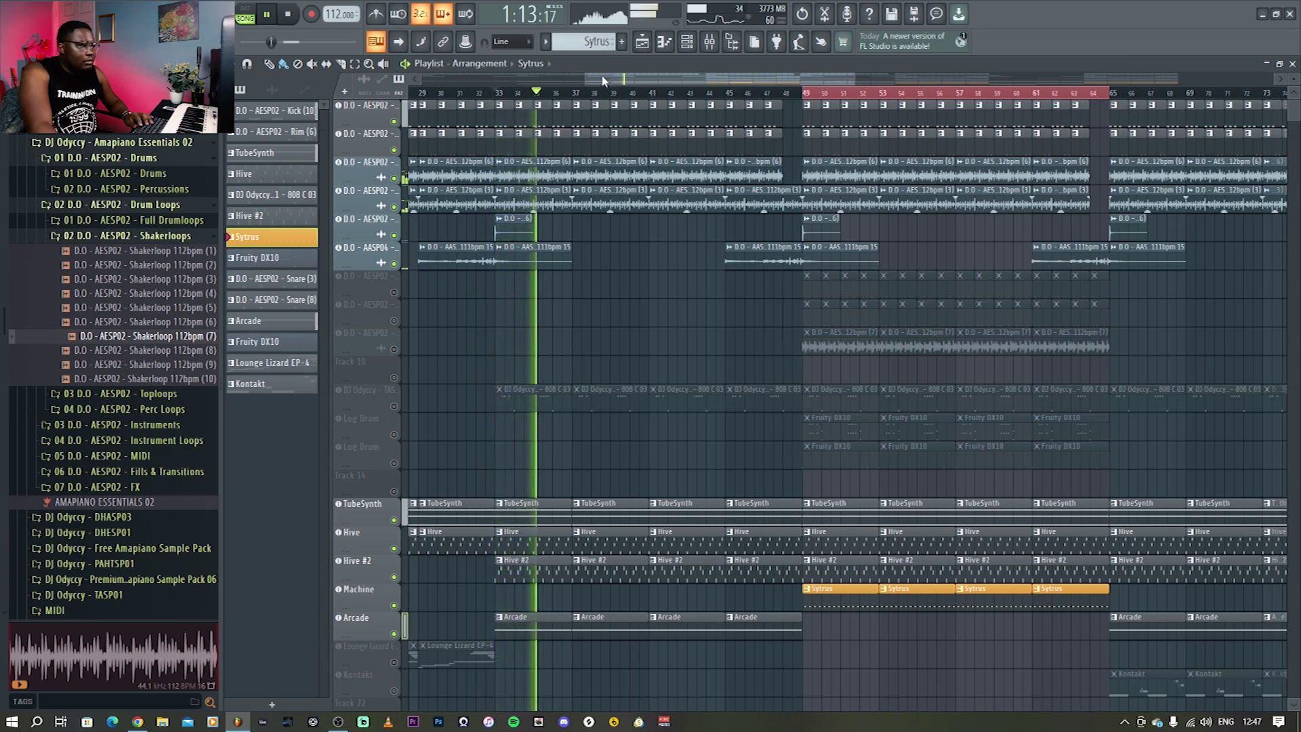
drag(584, 77, 621, 325)
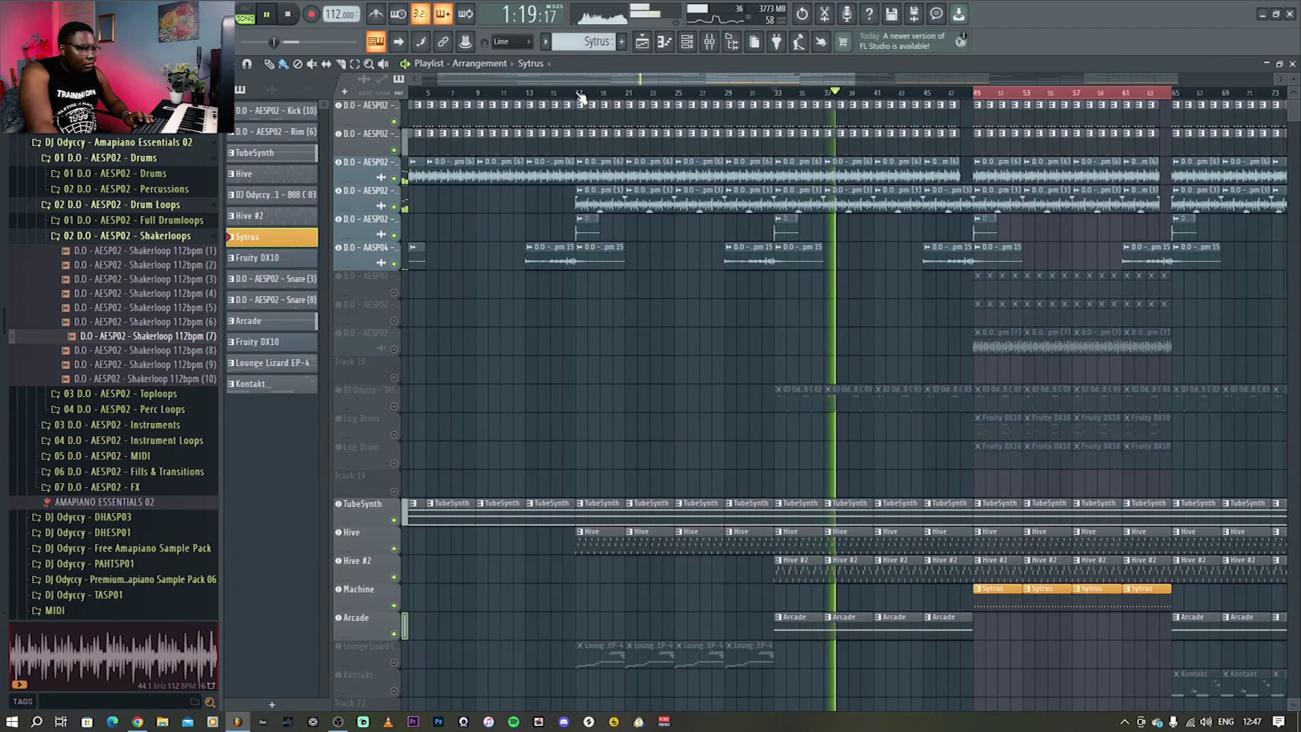
key(space)
Unmute the Lounge Lizard EP-4 track with the playhead at bar 17 and review its BFly Rhodes 1 program, closing the plugin.
click(577, 92)
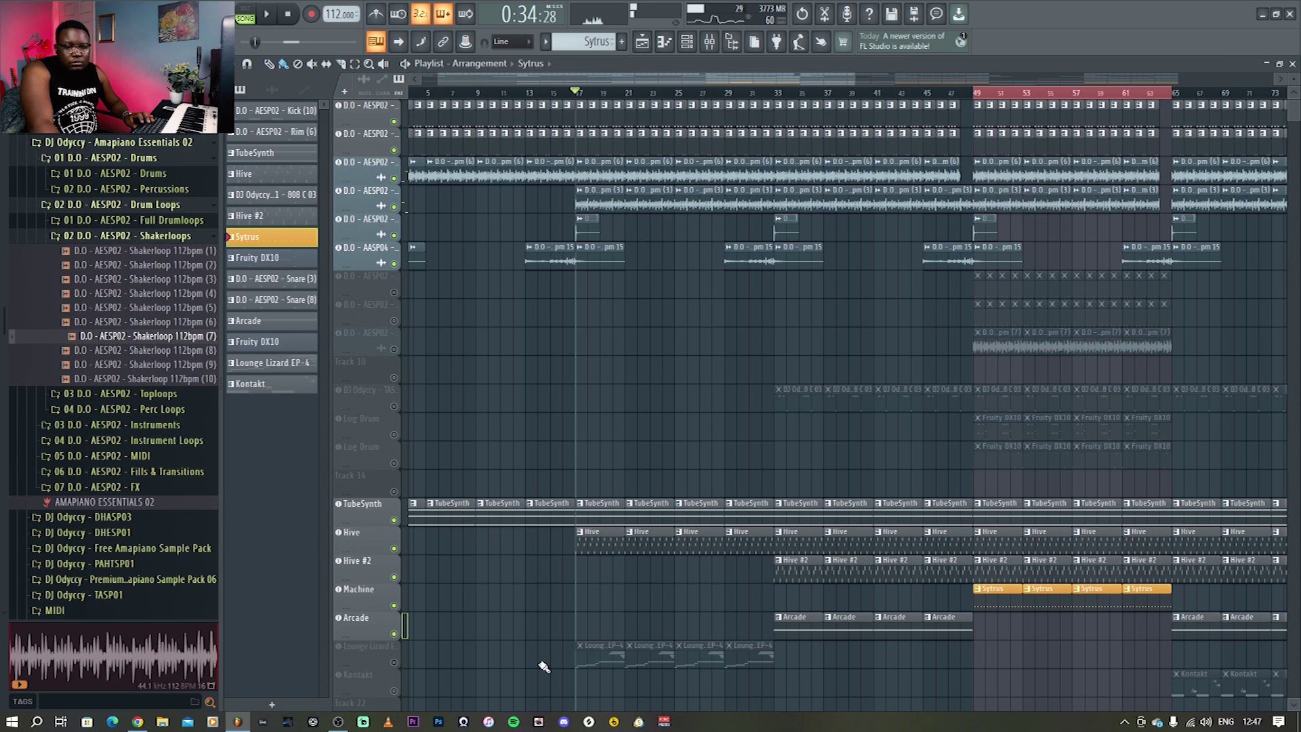
click(395, 662)
click(618, 654)
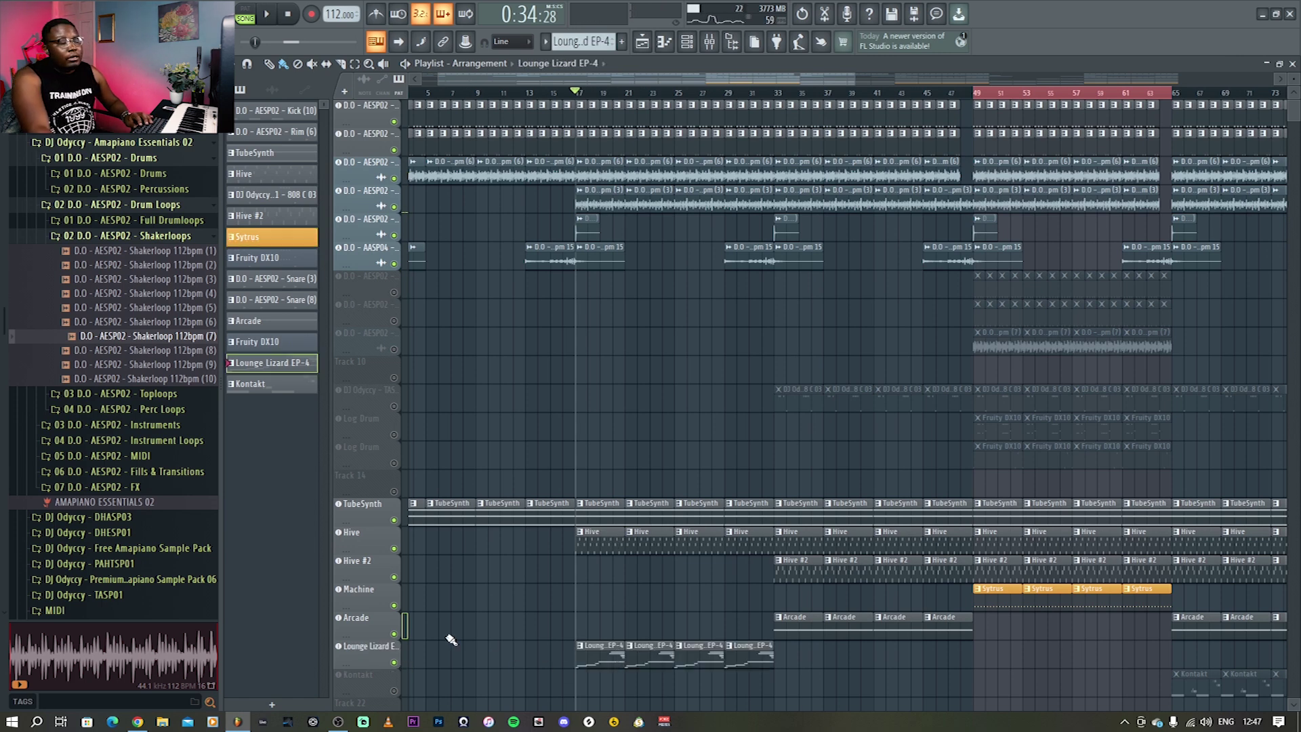
click(381, 654)
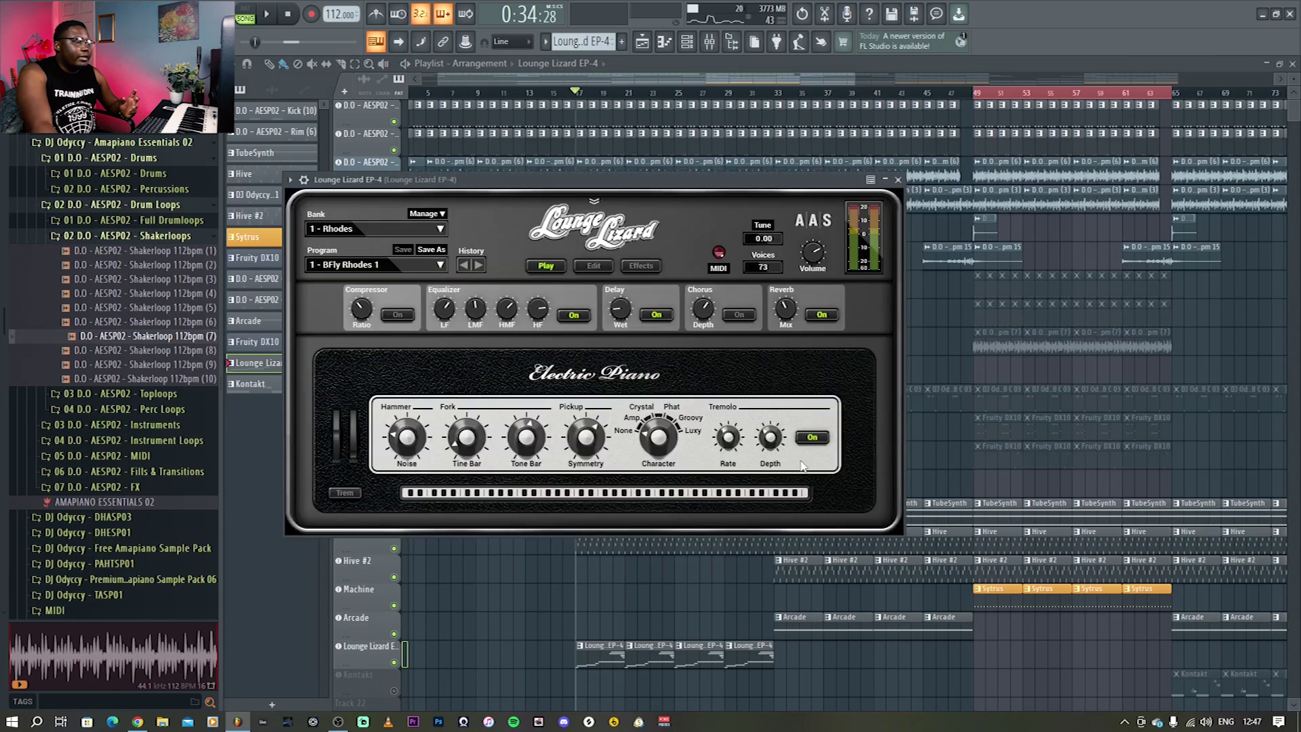
click(898, 181)
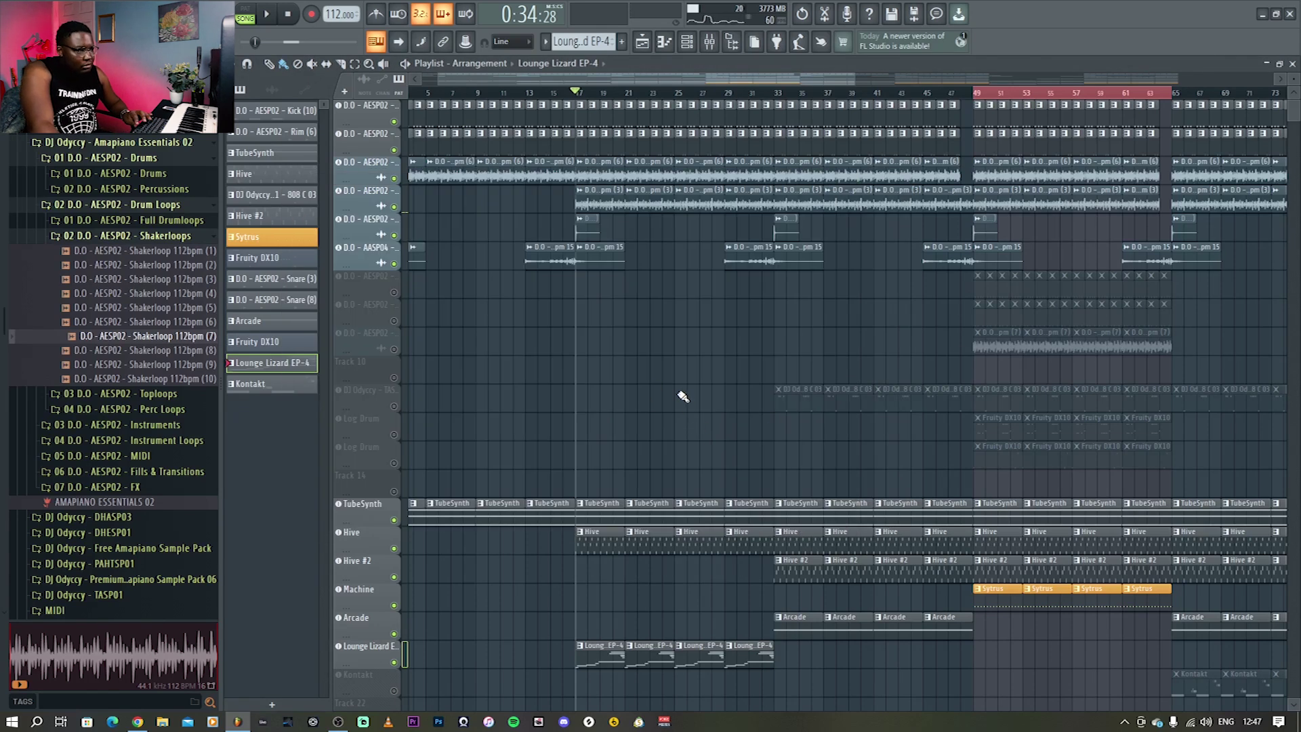
Play from bar 17 and examine the Lounge Lizard EP-4 notes in the piano roll, returning to the playlist and stopping playback.
key(space)
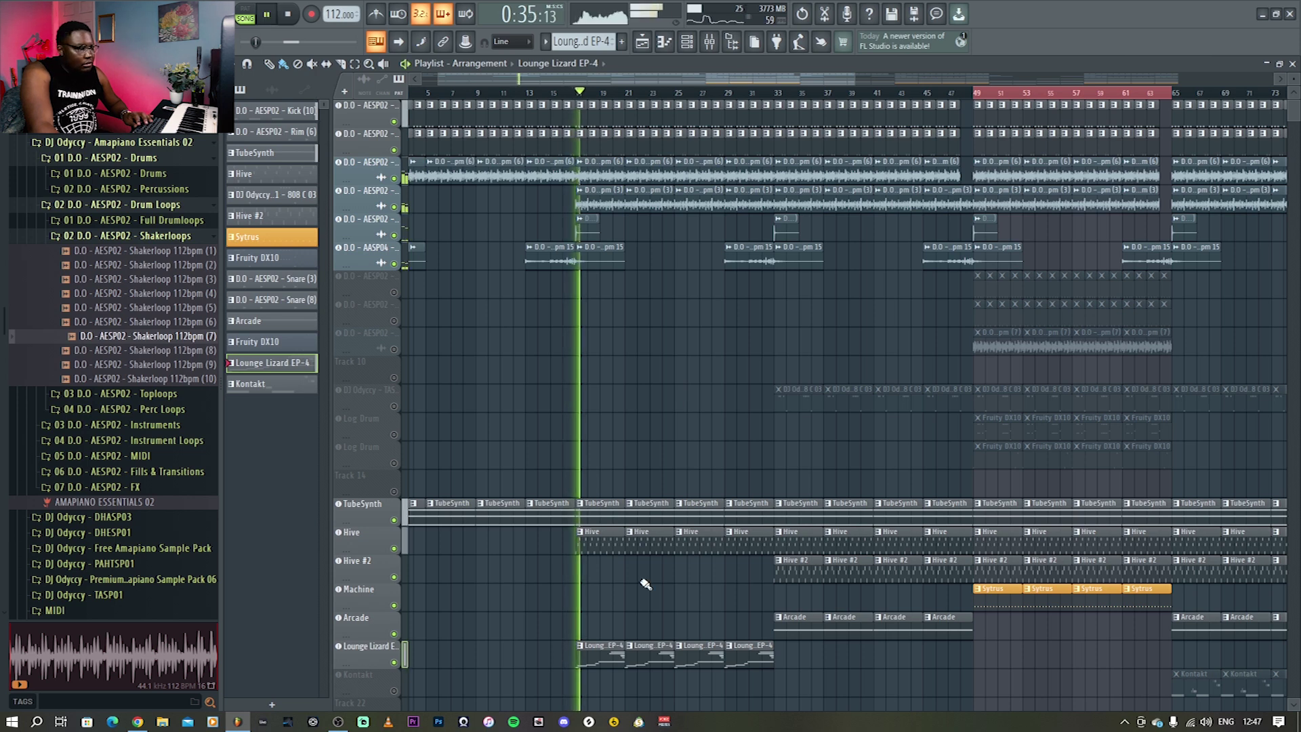
double_click(610, 661)
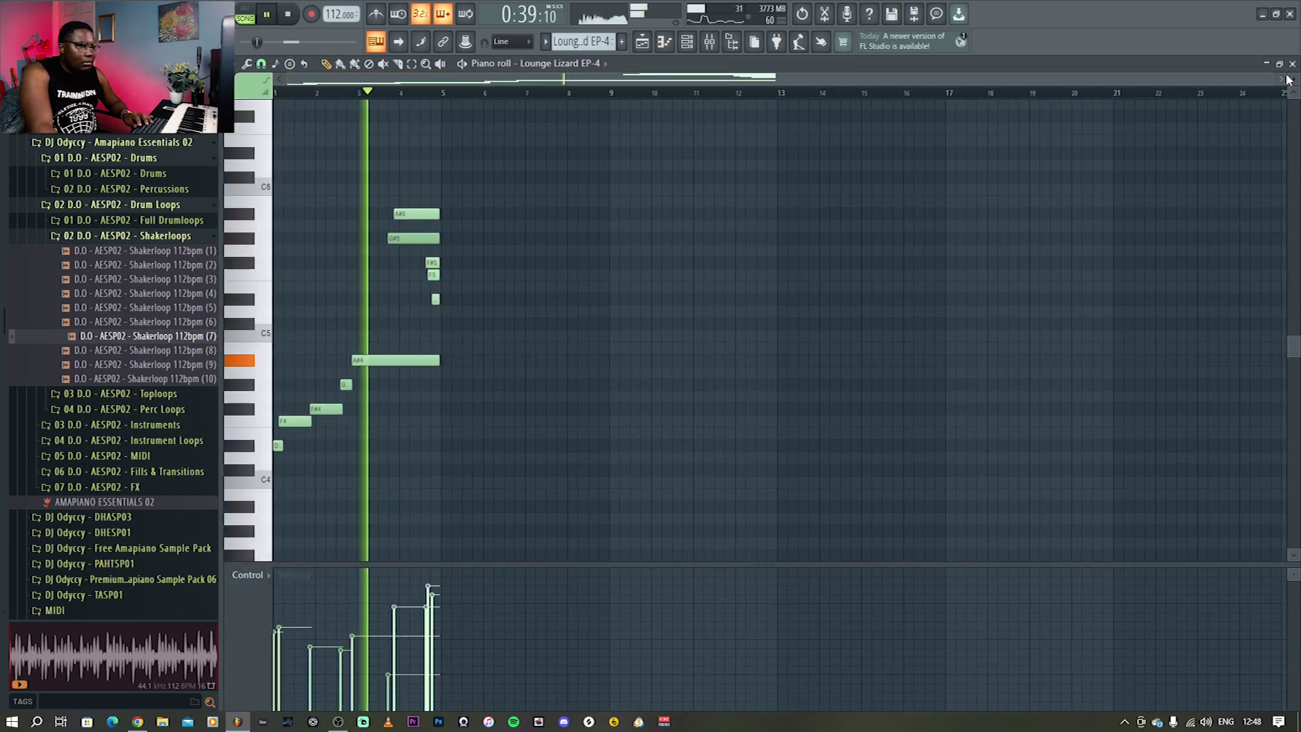
drag(1272, 79, 998, 81)
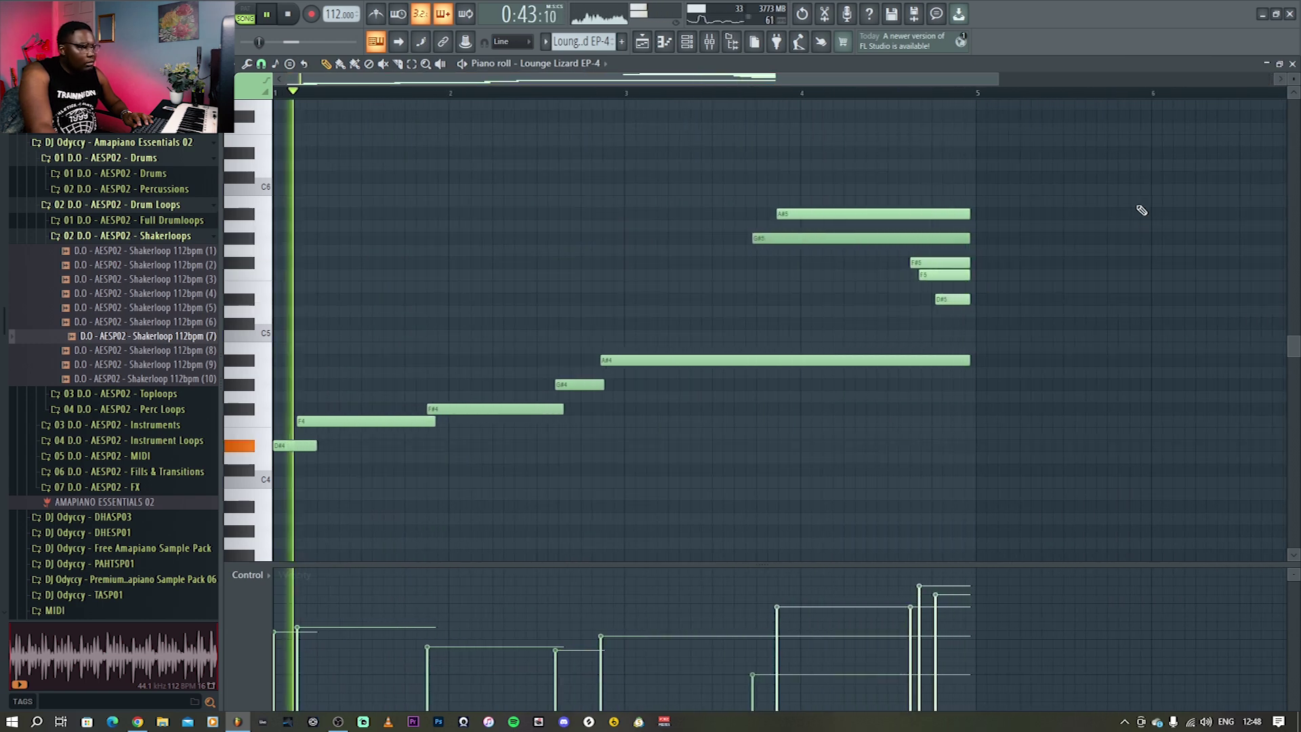
click(1292, 63)
key(space)
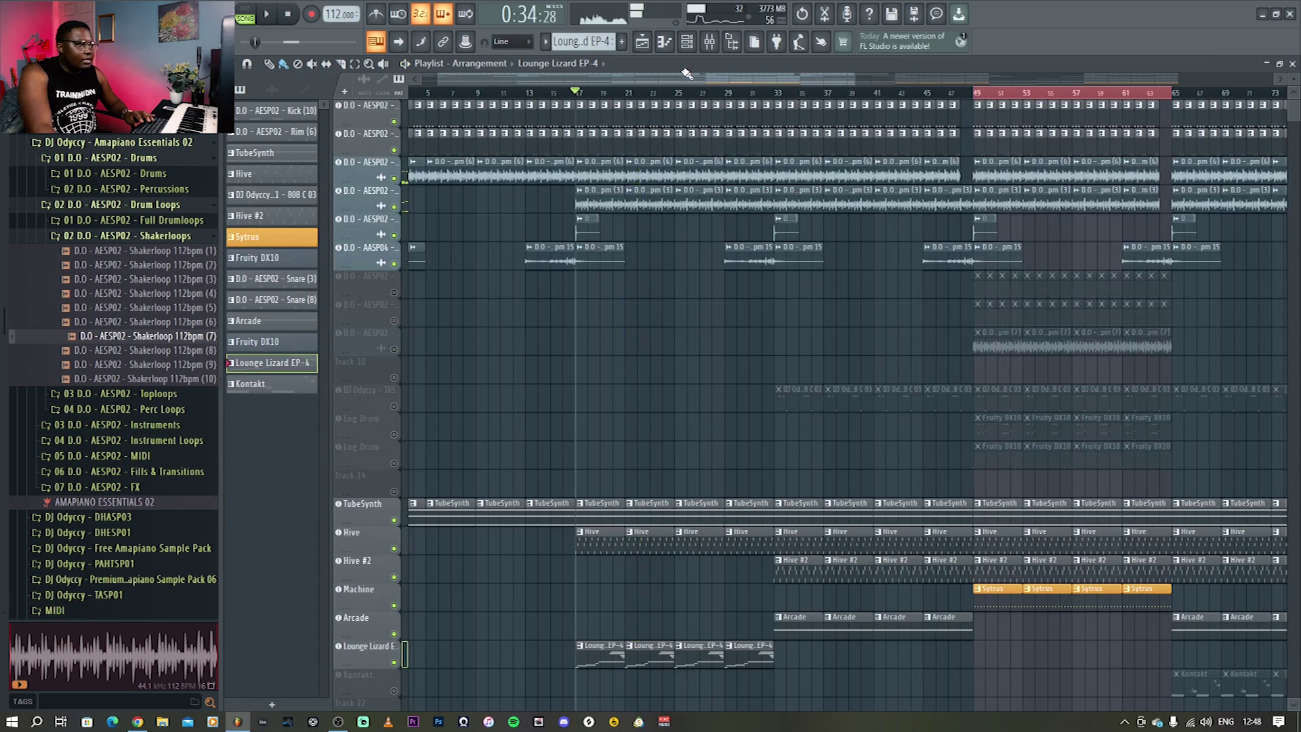
Extend the playlist time selection to bar 81, place the playhead at bar 65, and unmute the Kontakt track.
drag(666, 80, 789, 163)
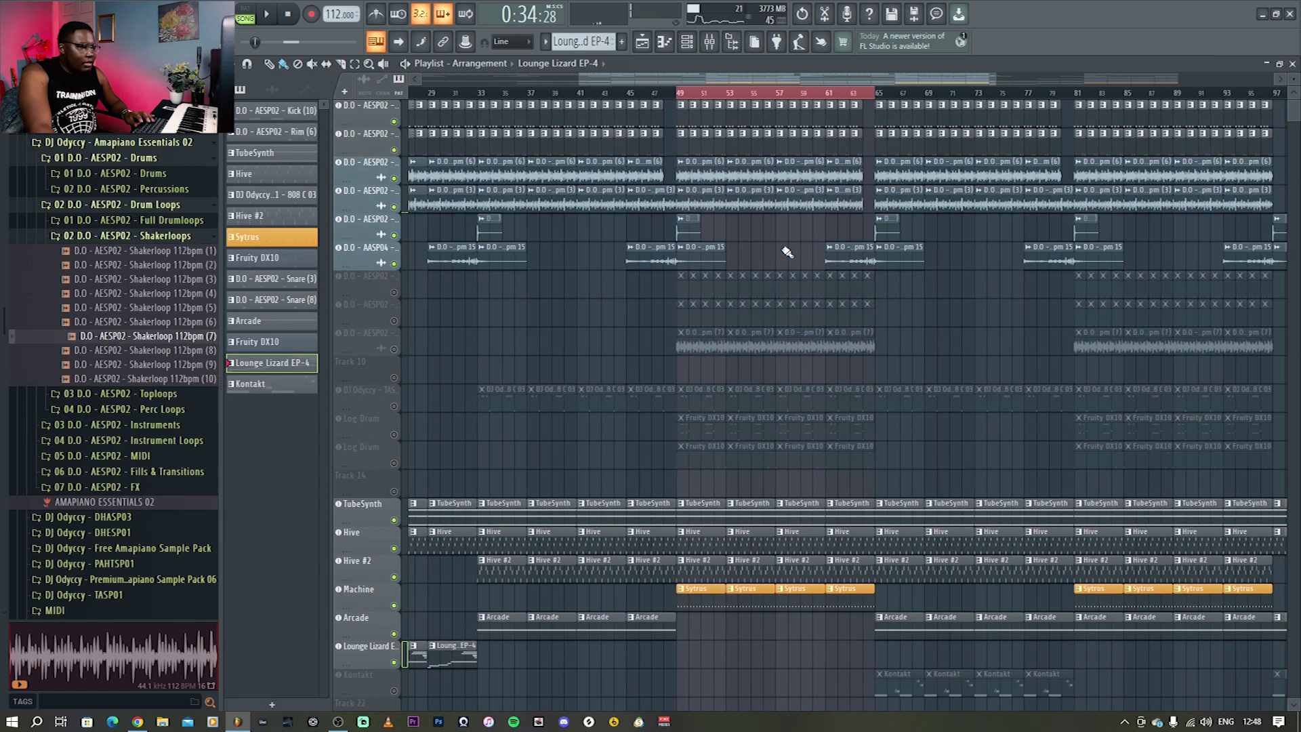
drag(890, 101, 1078, 103)
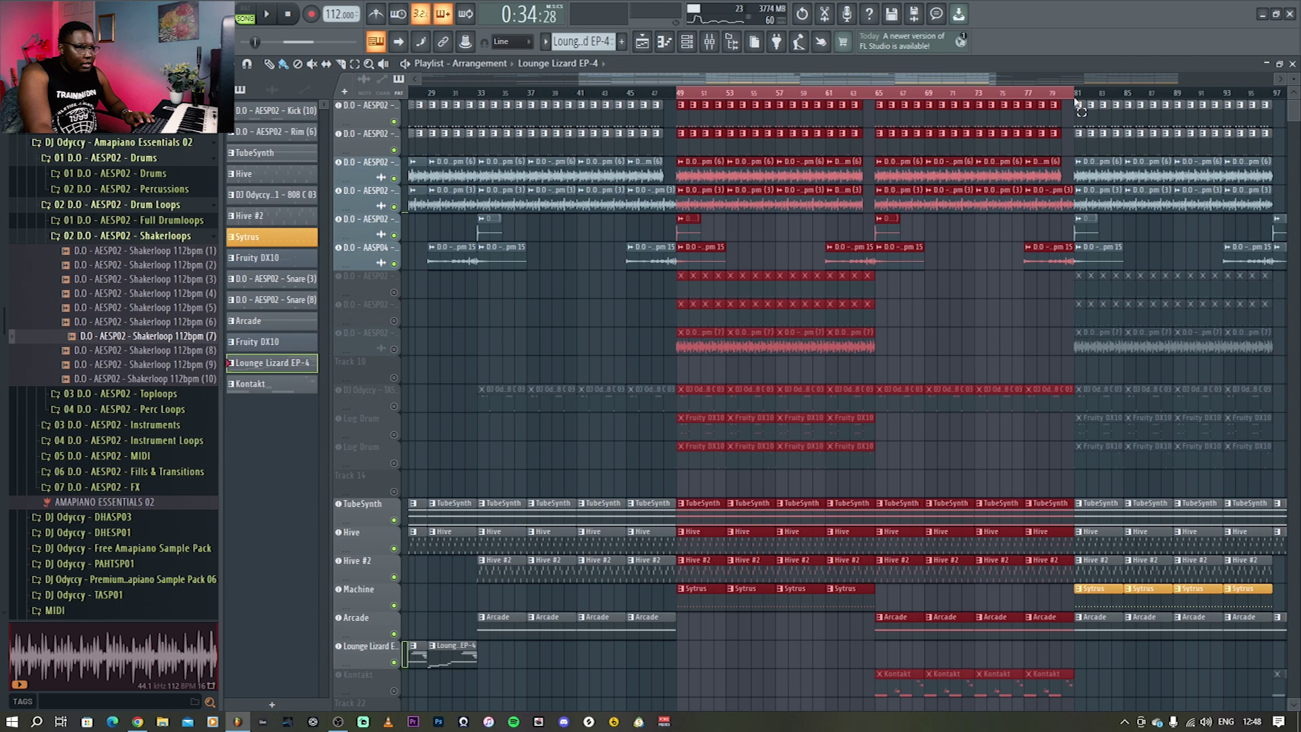
click(879, 102)
scroll(909, 512, down, 3)
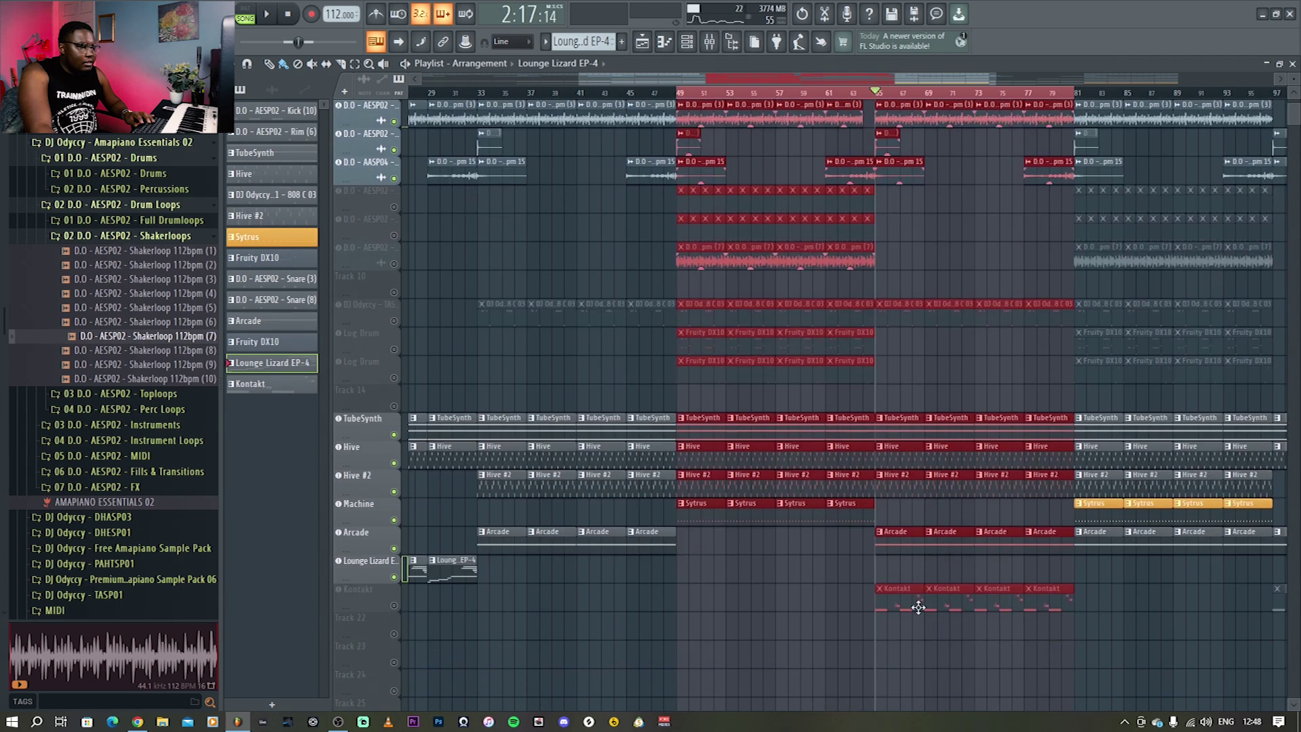
click(394, 605)
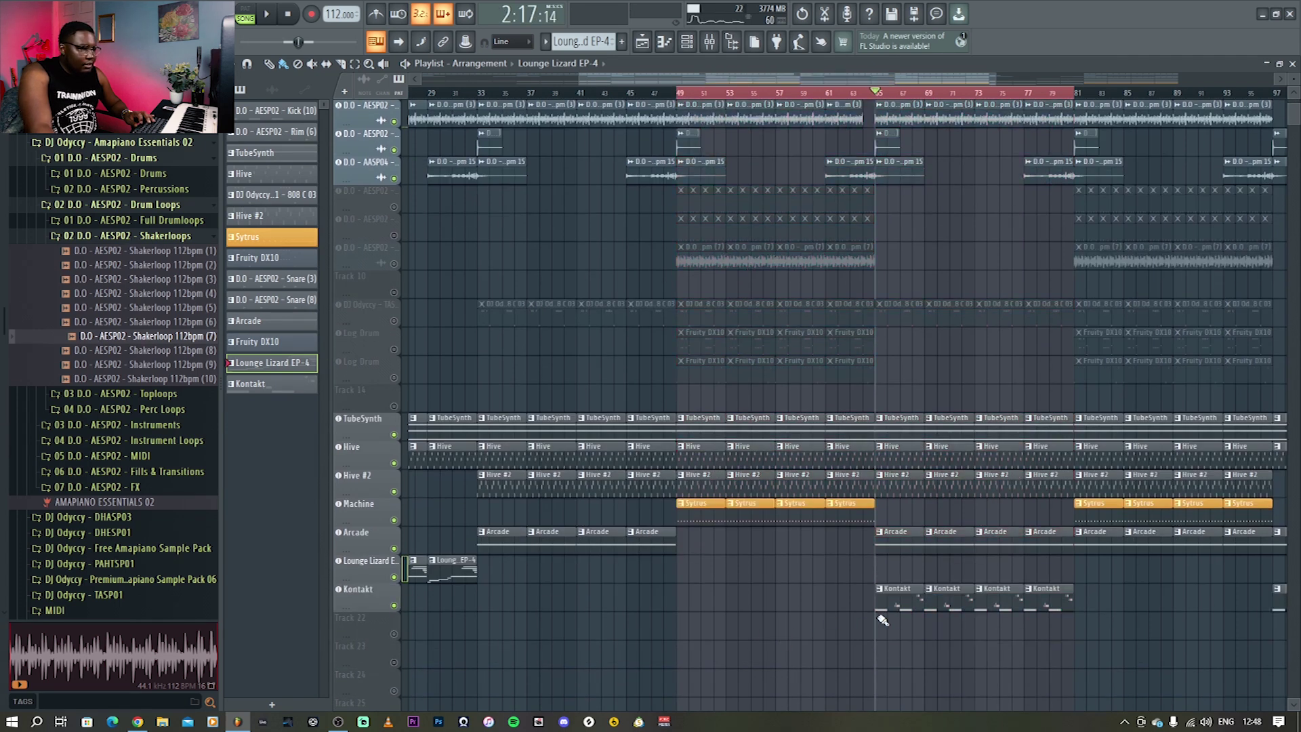
Examine the Kontakt pattern's notes in the piano roll while playing from bar 65, returning to the playlist and stopping playback.
double_click(900, 598)
scroll(906, 605, down, 3)
key(space)
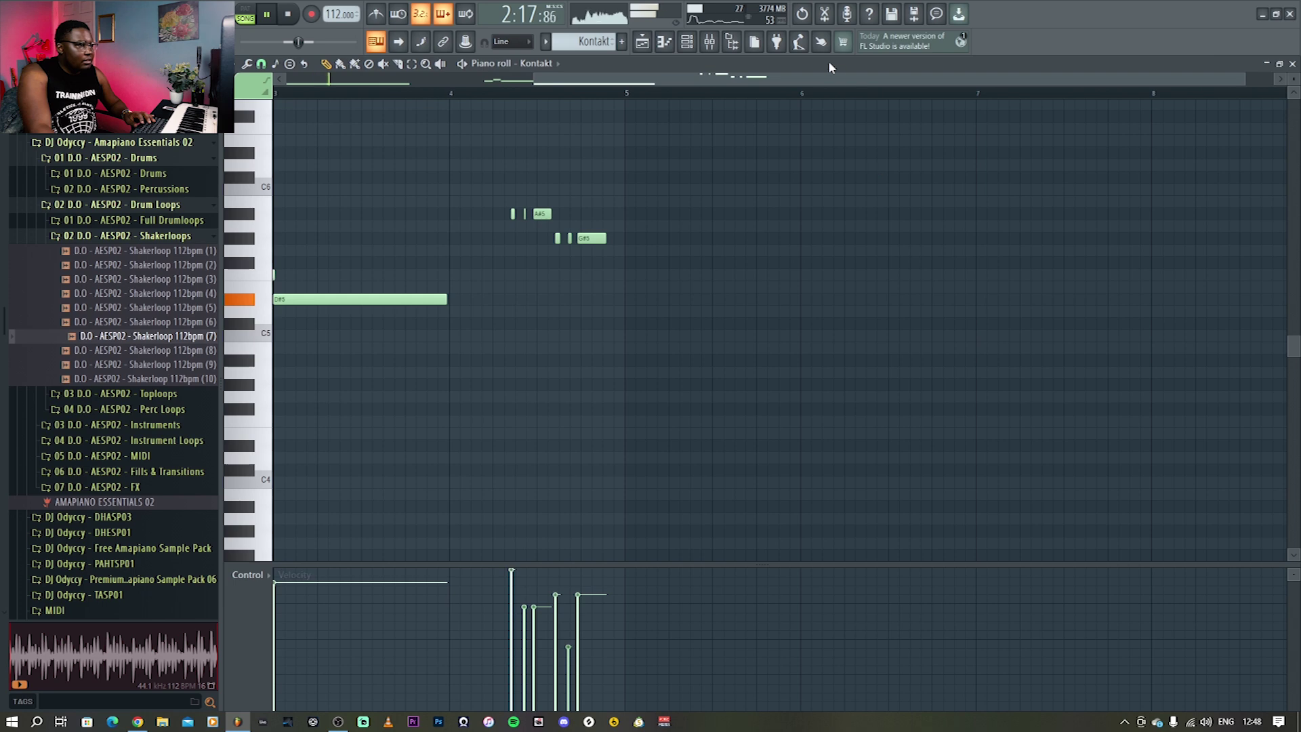
drag(599, 84, 544, 84)
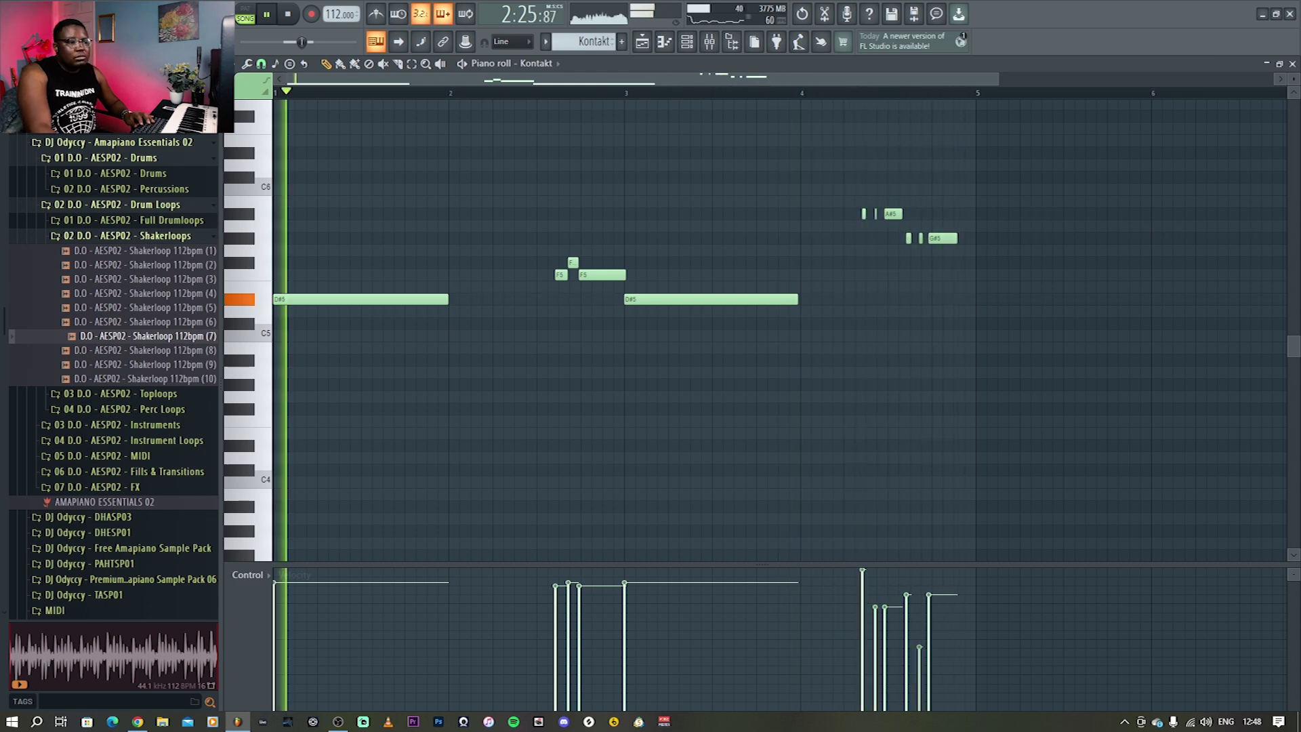
click(1292, 63)
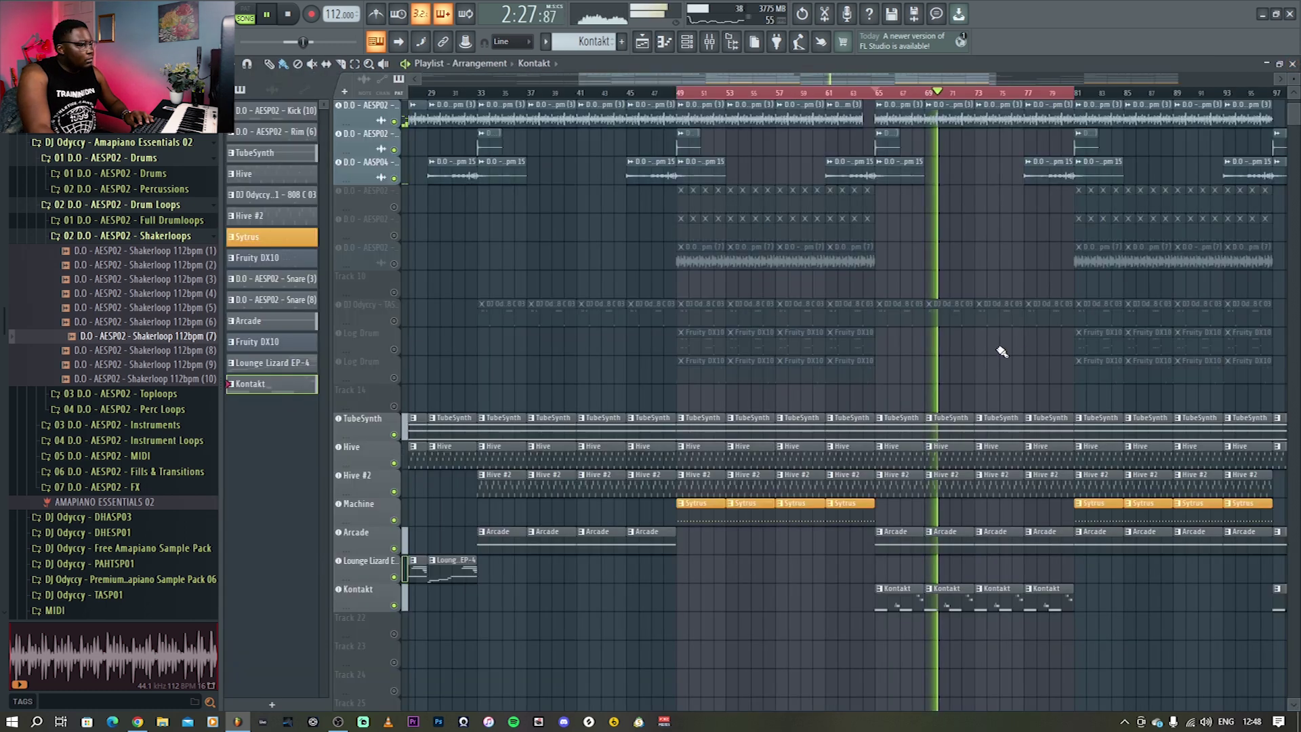
key(space)
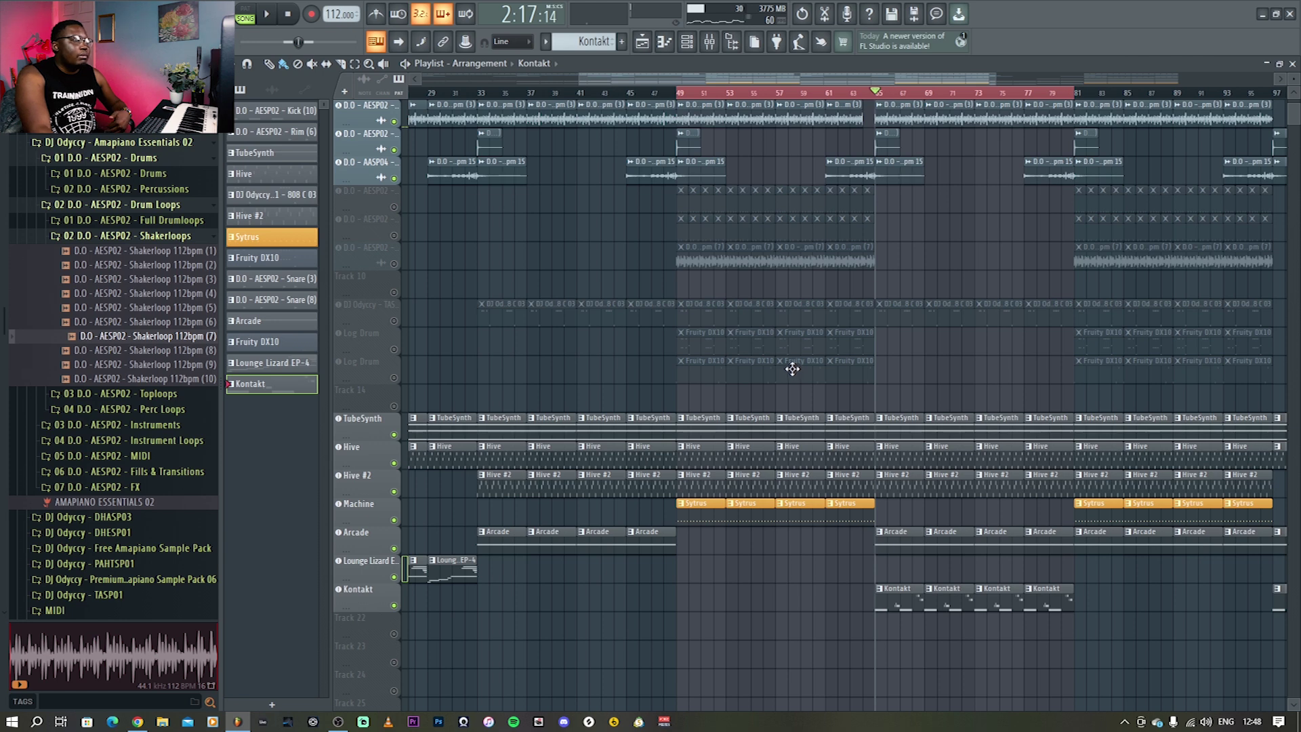
Place the playhead at bar 33, unmute the TASP01 808 track and start playing the arrangement.
click(481, 94)
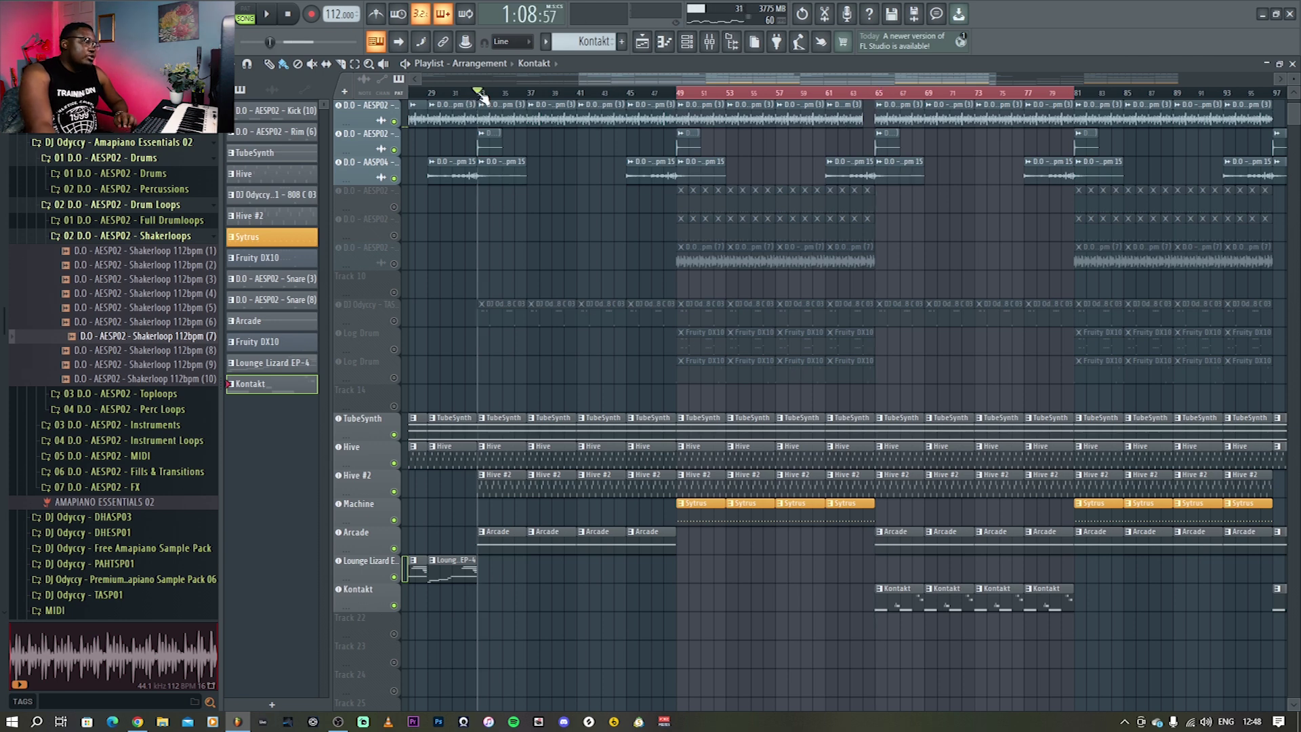
click(394, 322)
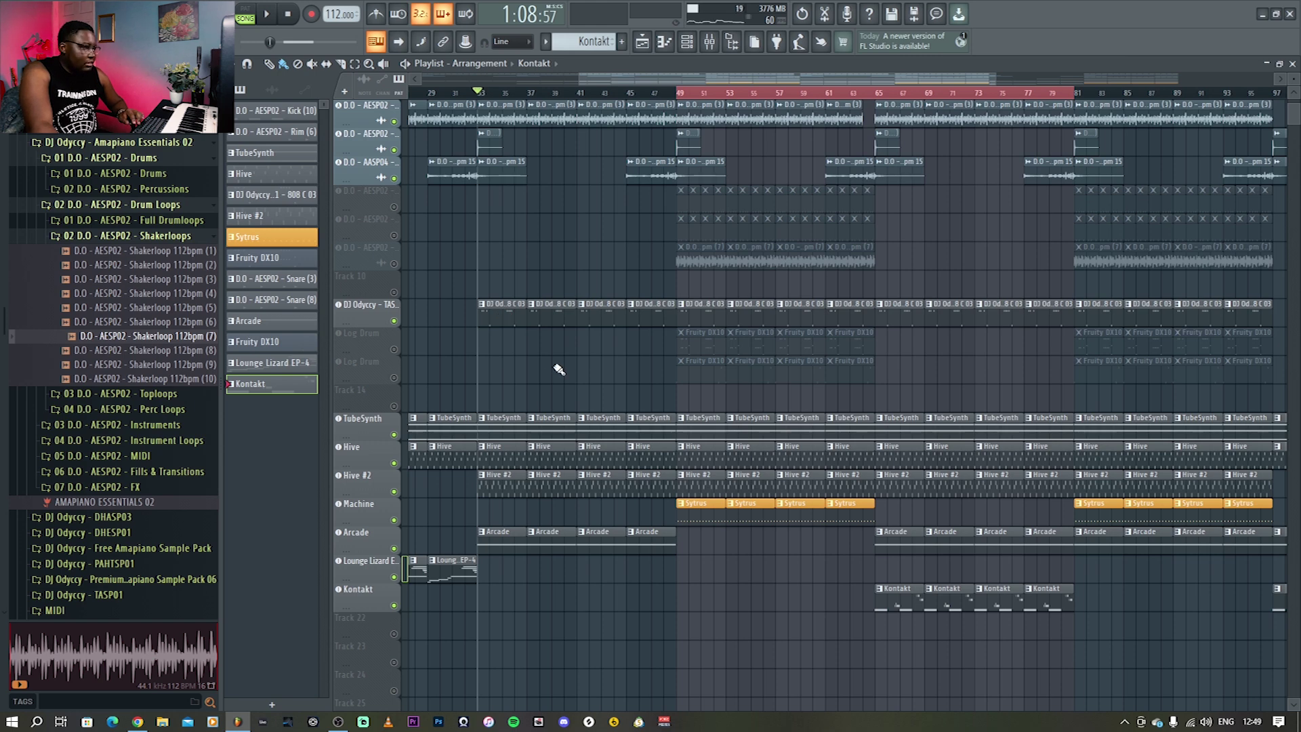
key(space)
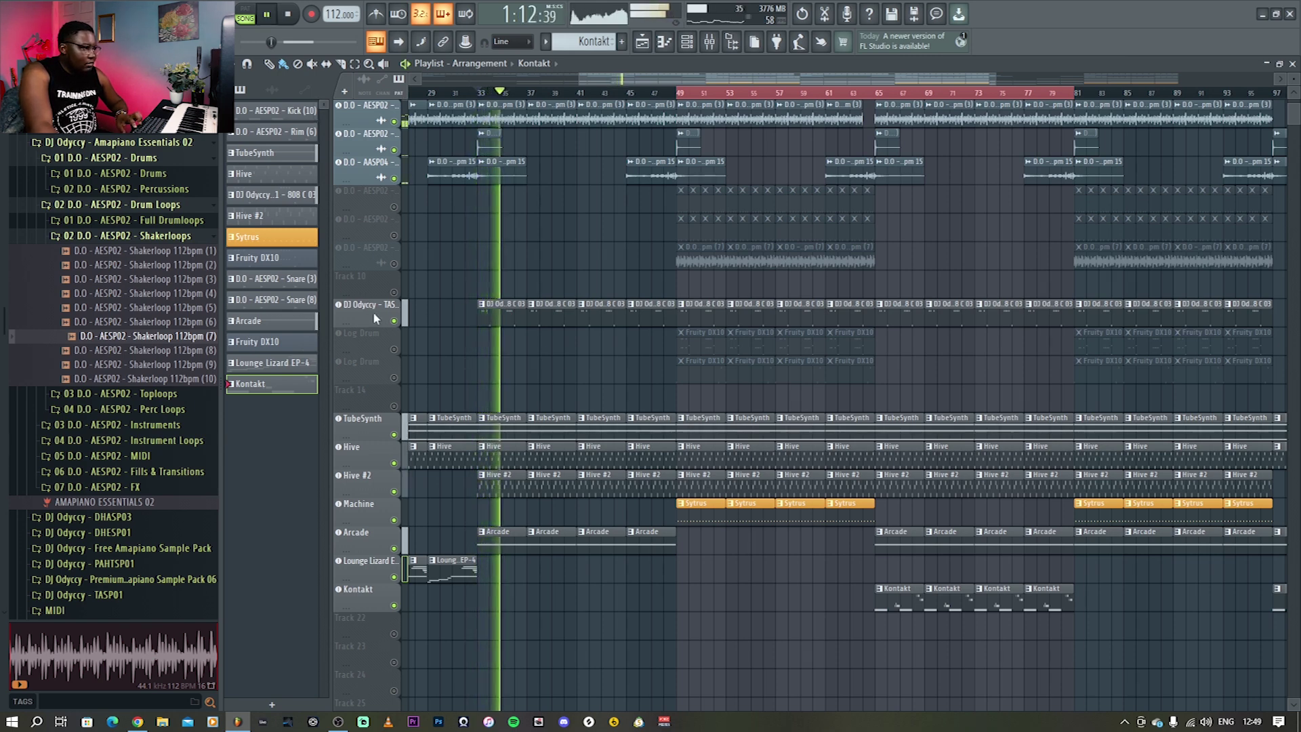
Open the 808 C 03 sampler, stop playback, and review its sample, envelope and miscellaneous channel settings.
click(256, 194)
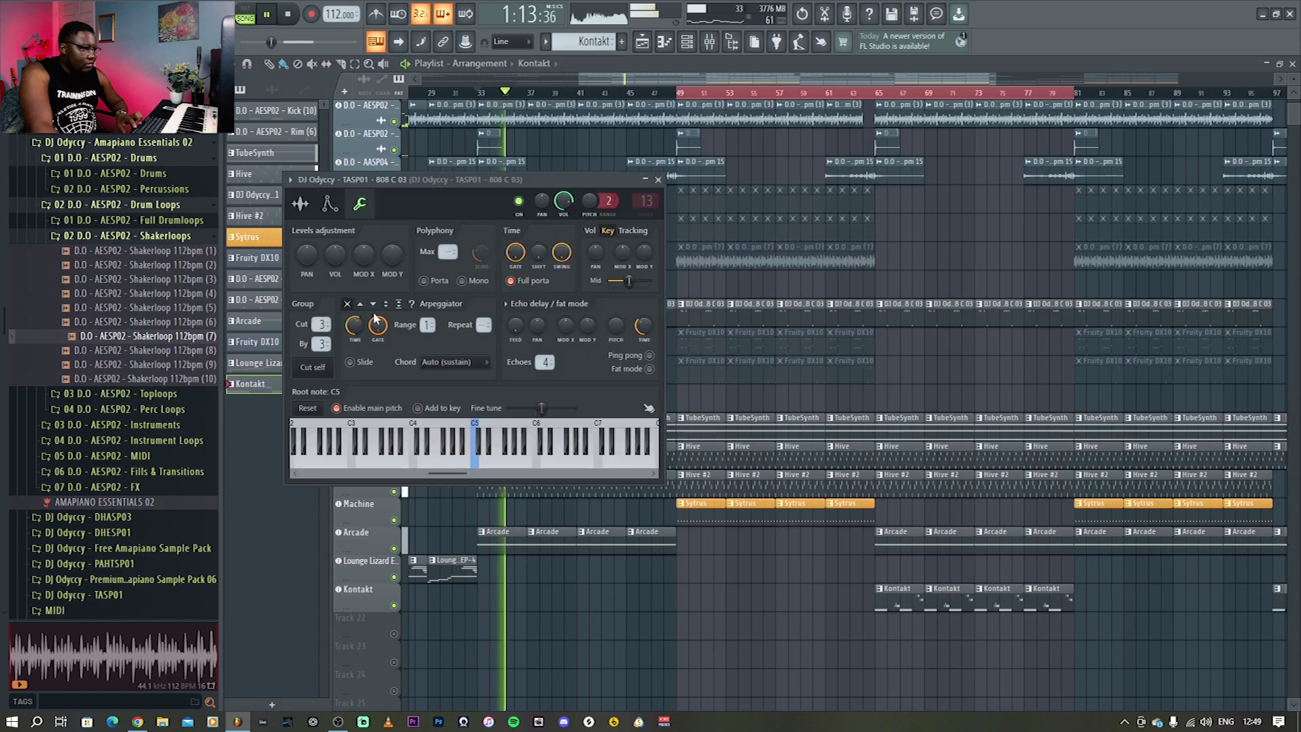
click(301, 204)
key(space)
drag(477, 177, 902, 244)
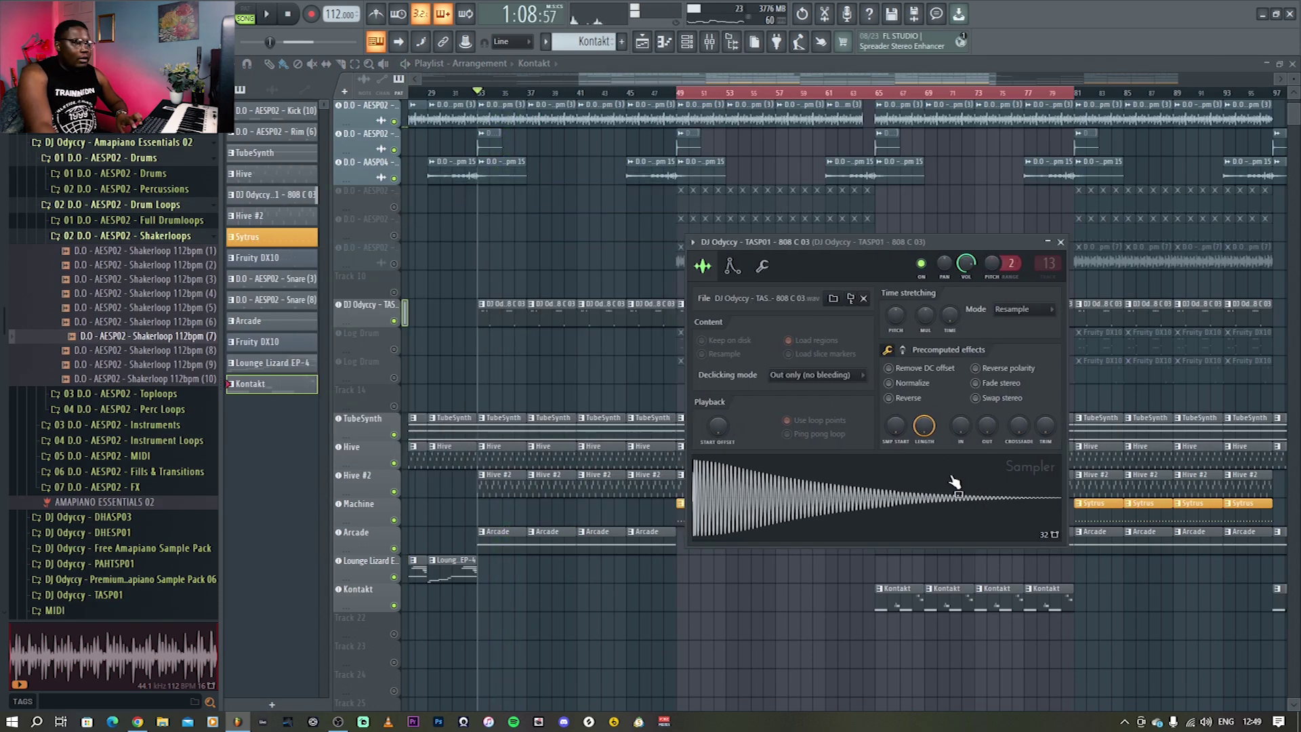
click(731, 266)
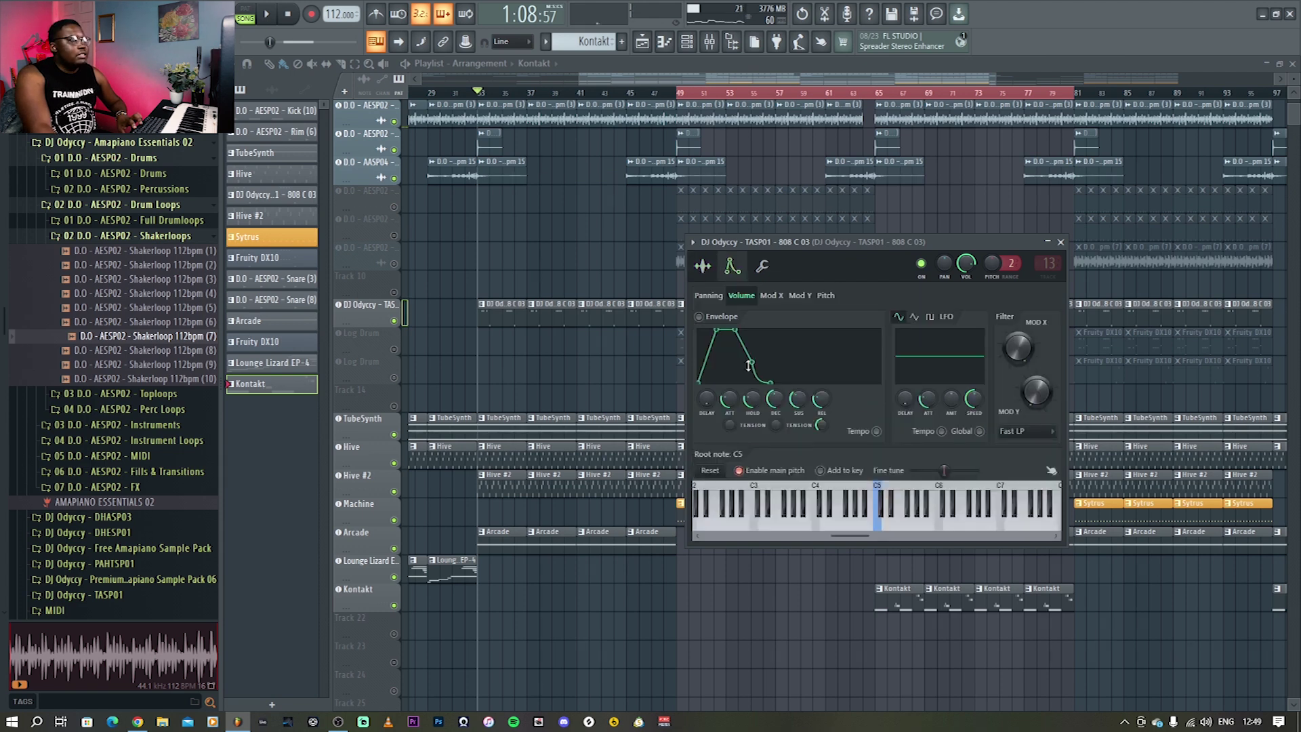
click(767, 267)
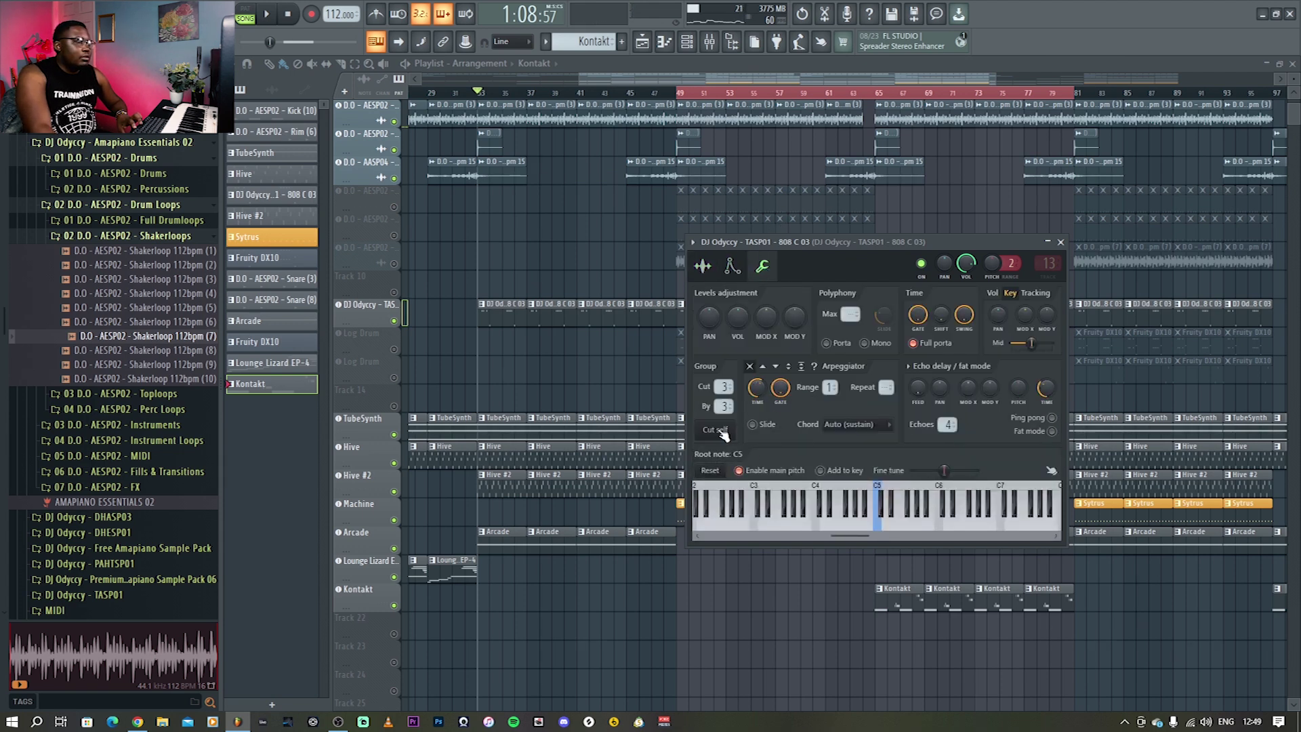
key(ctrl+s)
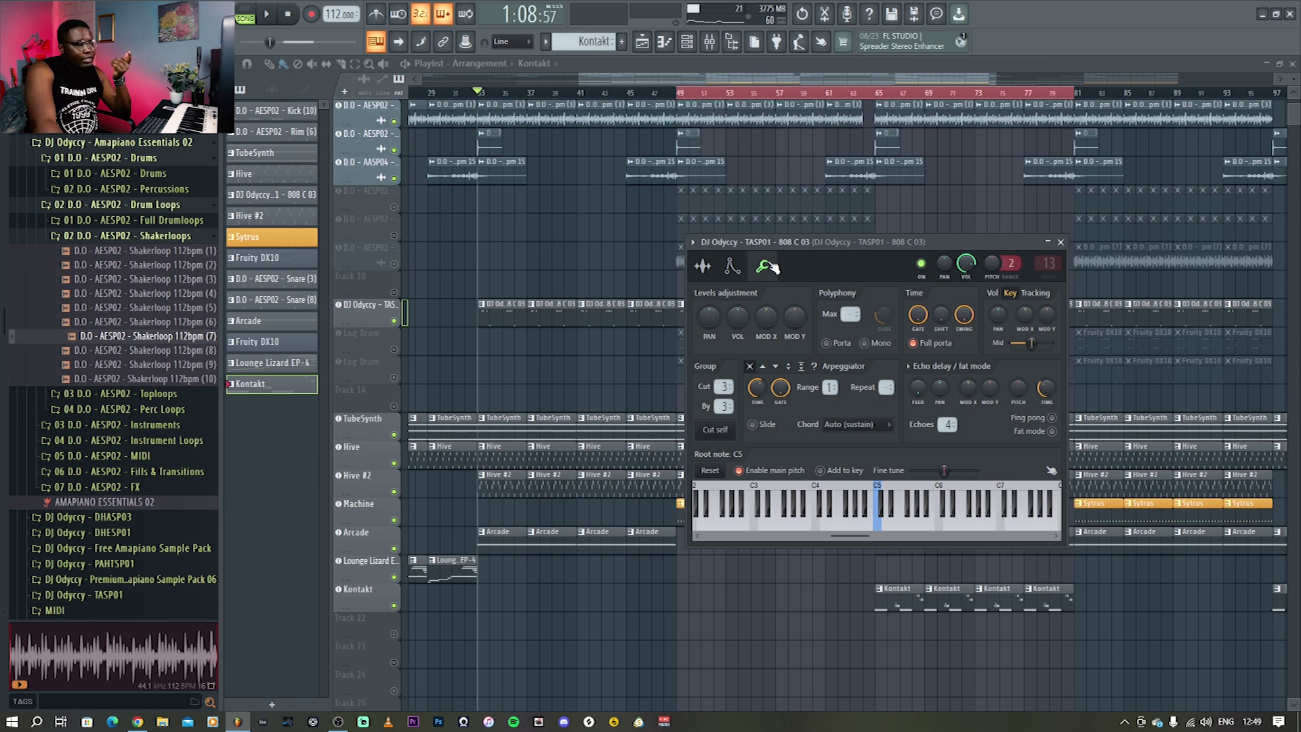
Reshape the 808 volume envelope with maximum hold and minimum attack, decay, sustain and release, leaving the envelope disabled.
click(733, 267)
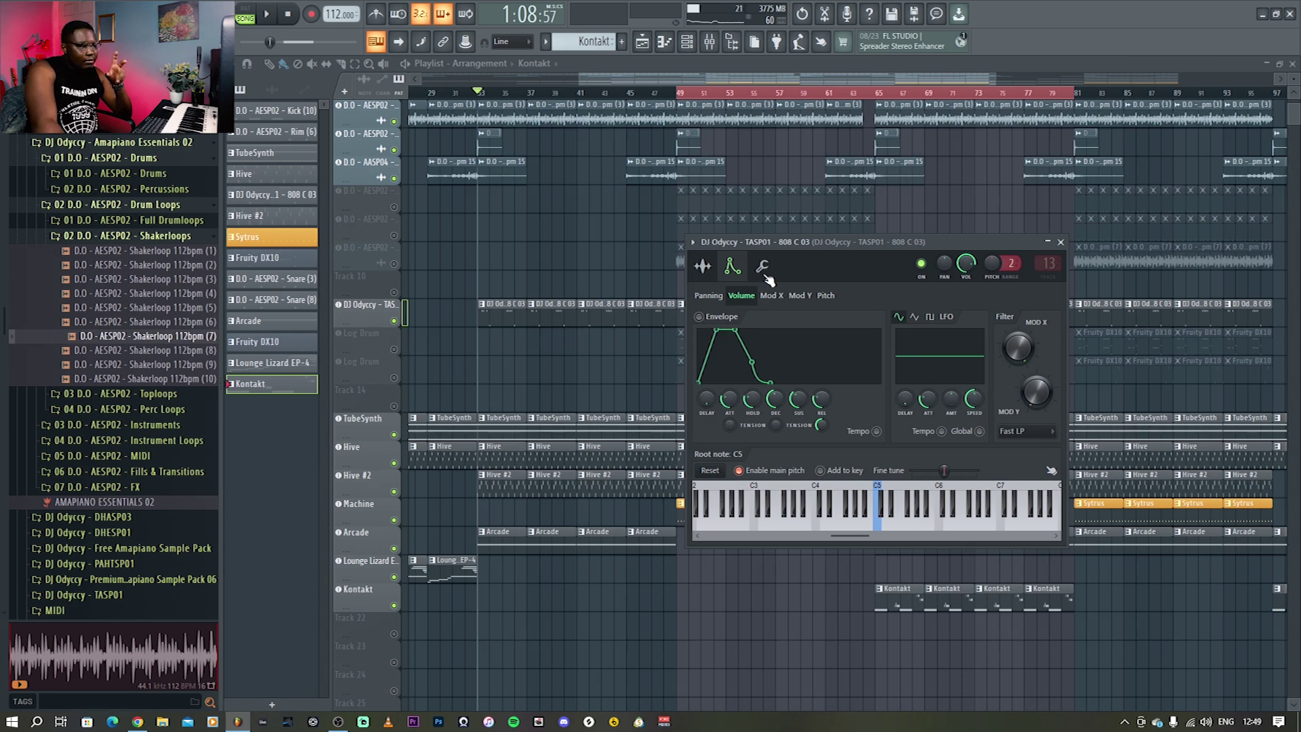
click(698, 316)
drag(715, 329, 758, 329)
drag(776, 399, 798, 413)
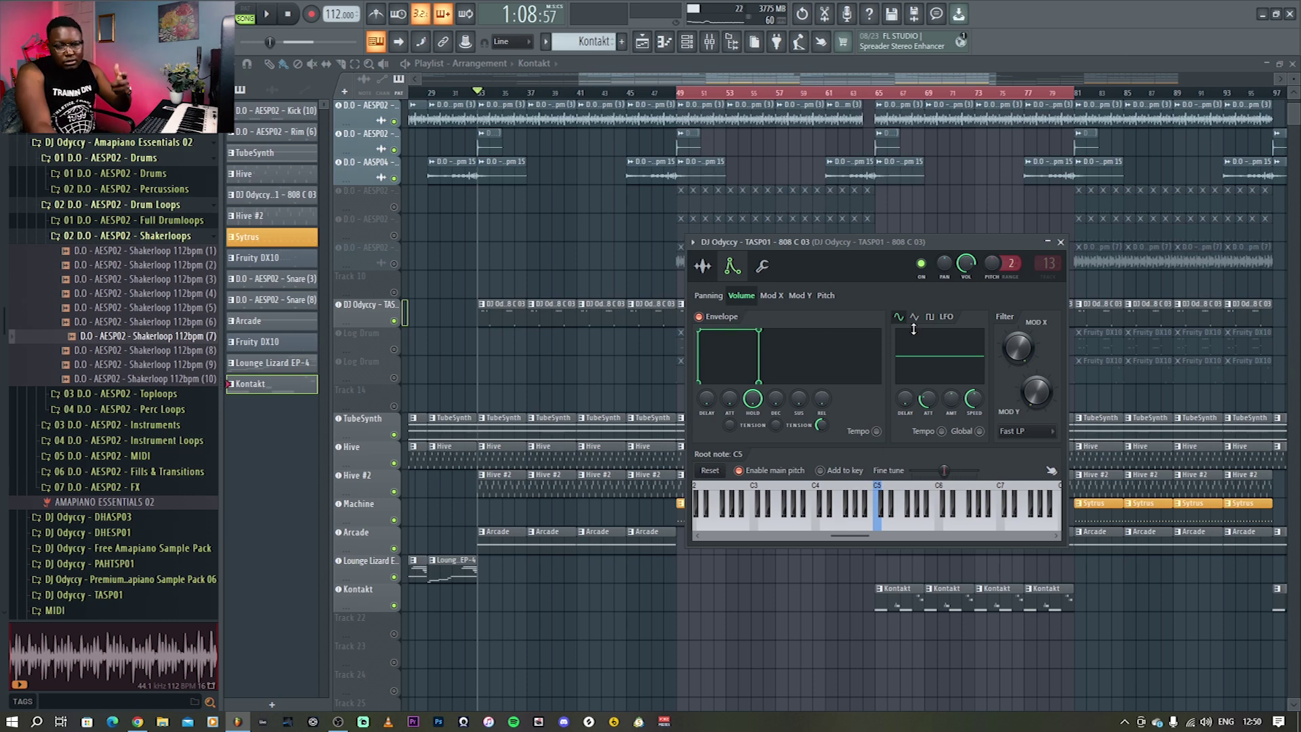
click(705, 317)
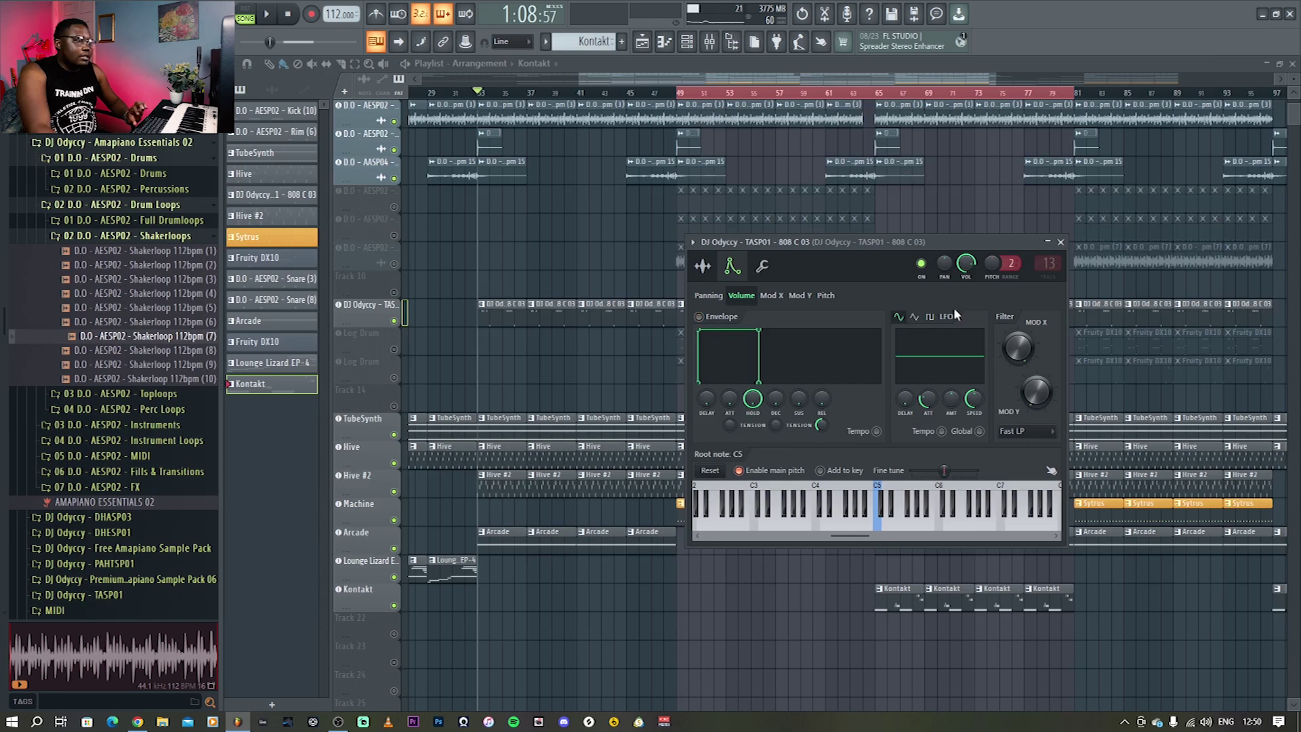
Audition the 808 from bar 33, close its sampler window and stop playback.
key(space)
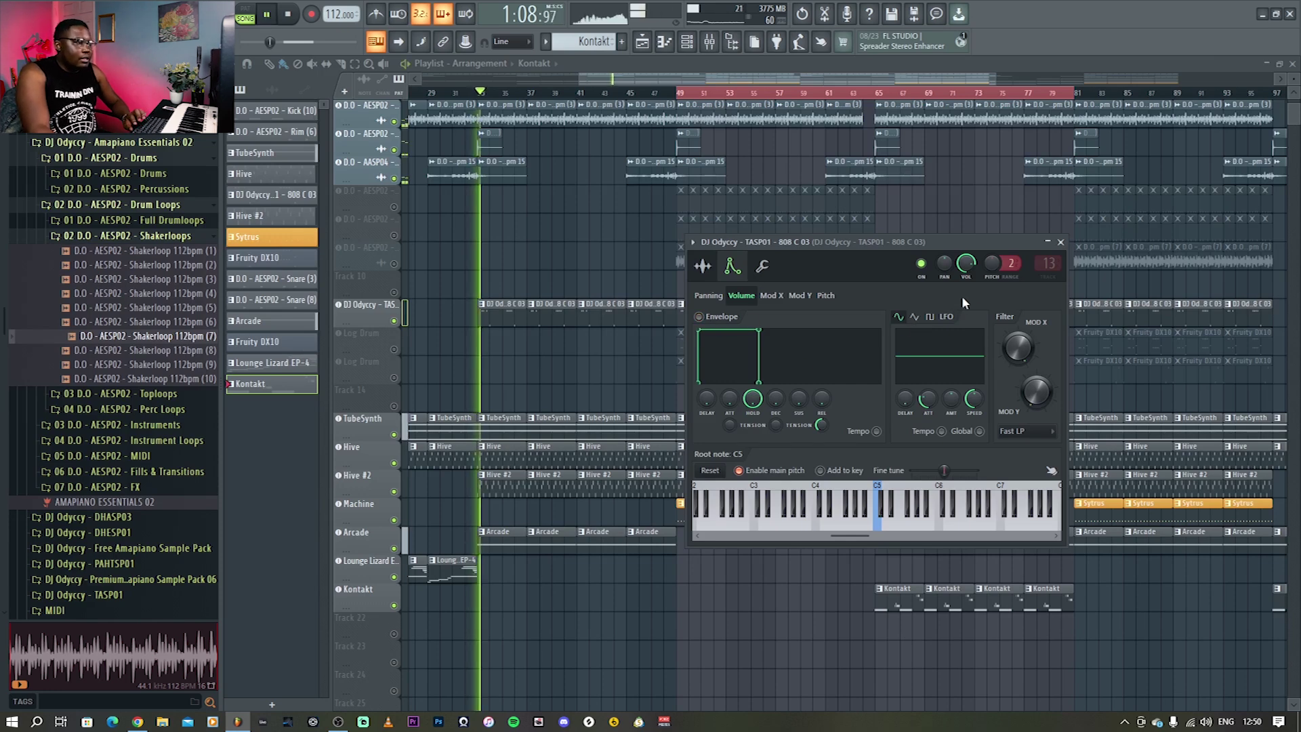
click(1060, 242)
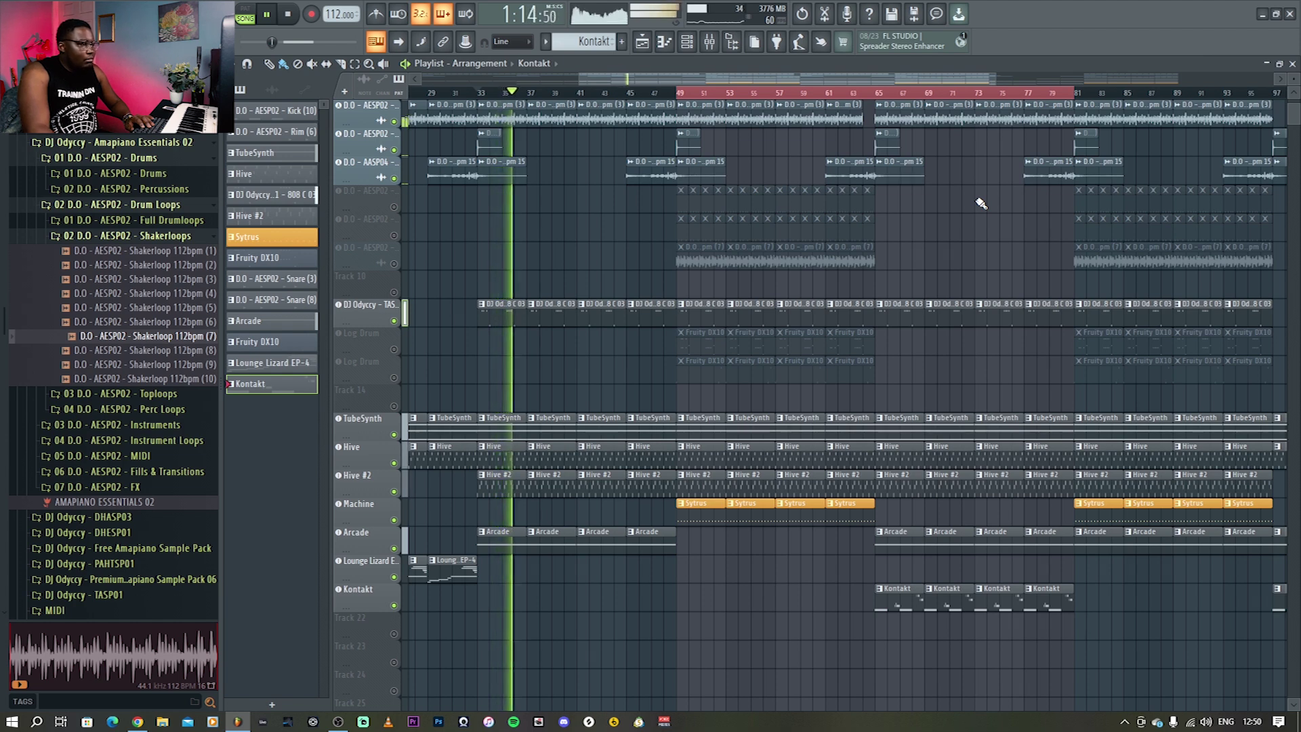
key(space)
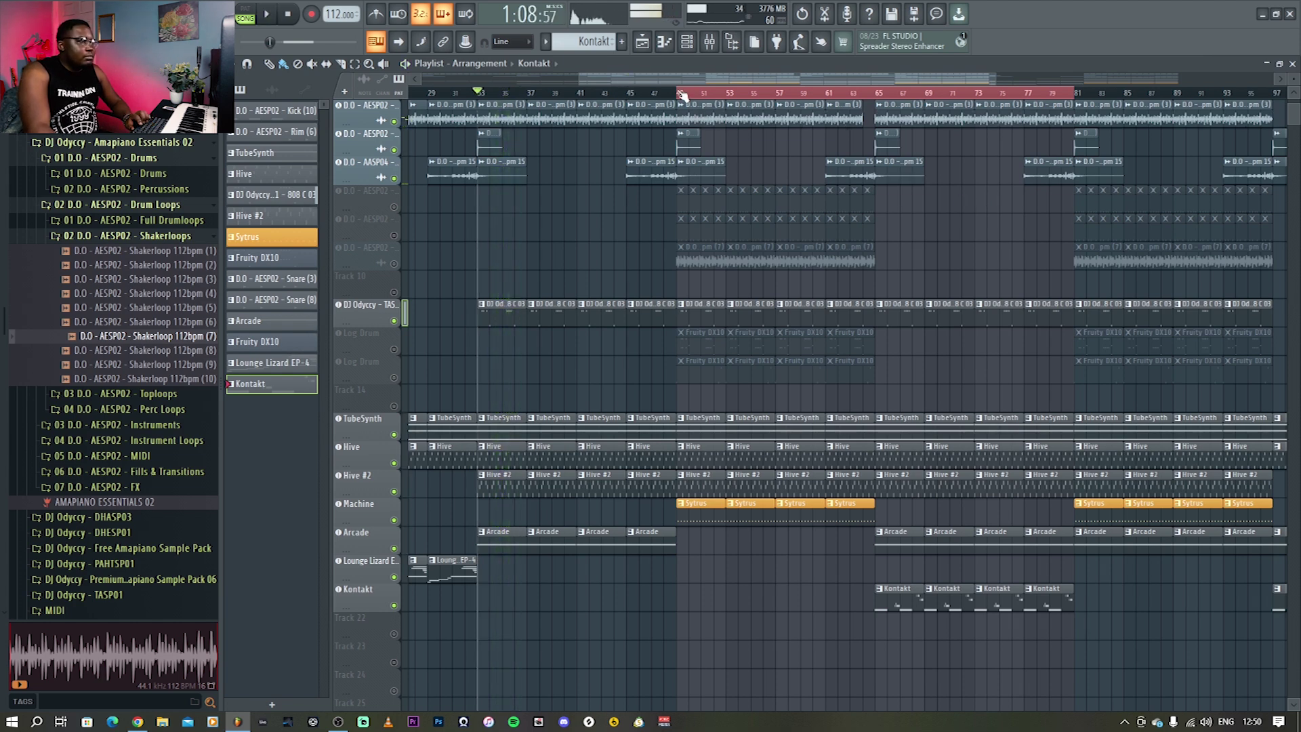
Place the playhead at bar 49, unmute the first Log Drum track and start playback.
click(678, 93)
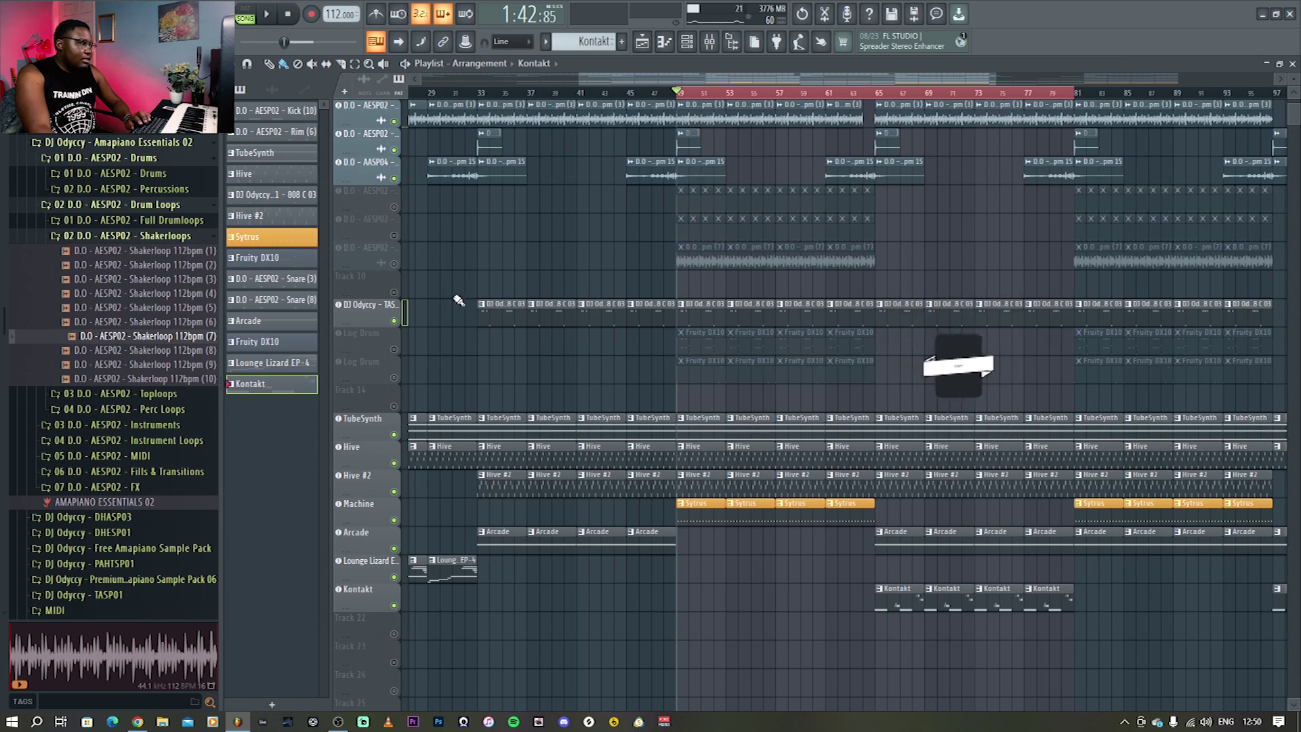
click(394, 350)
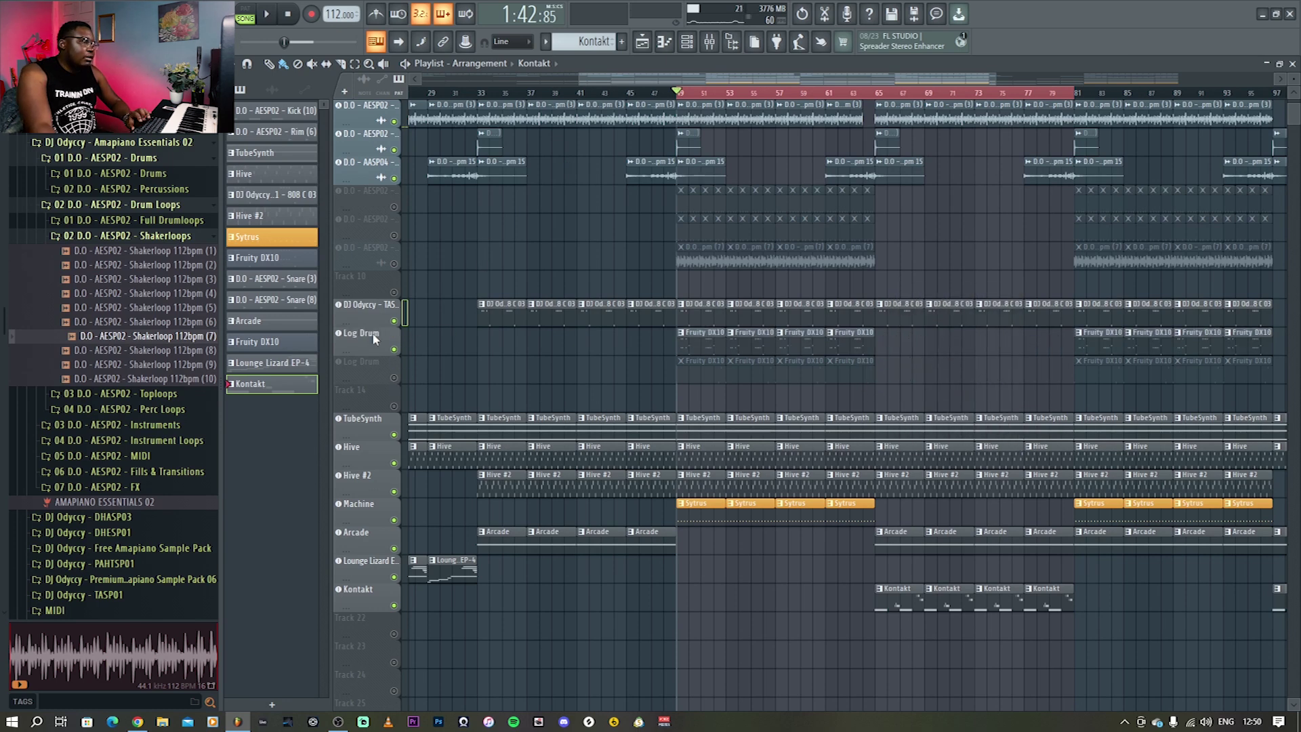
key(space)
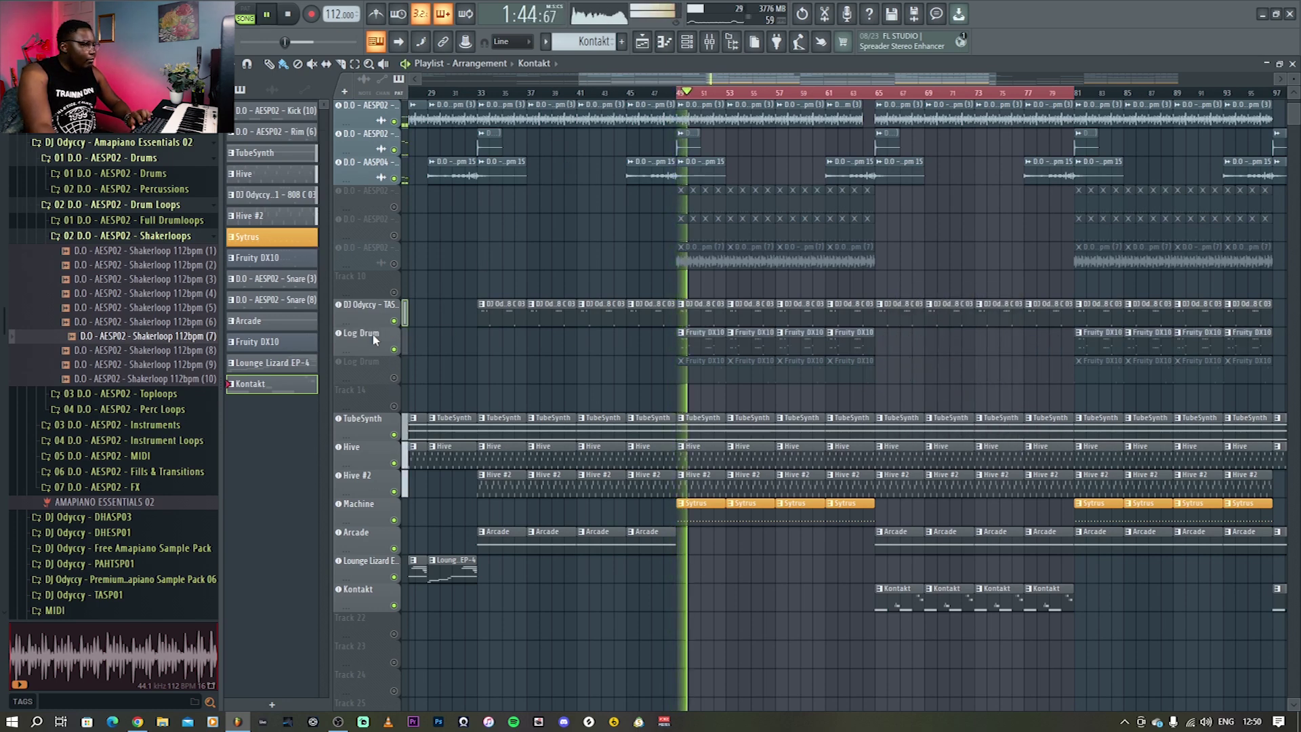
Examine the first Log Drum pattern's notes in the piano roll during playback, stopping and returning to the playlist.
double_click(716, 343)
drag(812, 81, 434, 78)
scroll(978, 327, down, 1)
scroll(982, 331, down, 3)
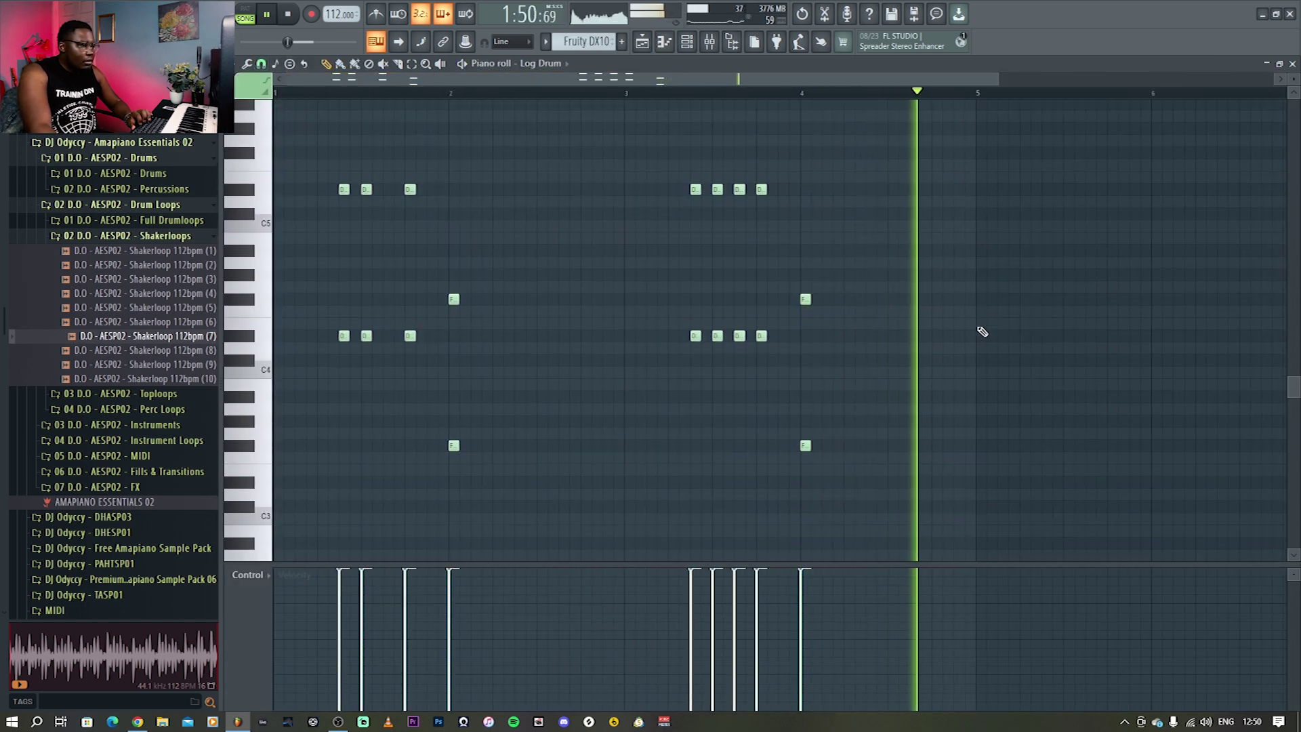
key(space)
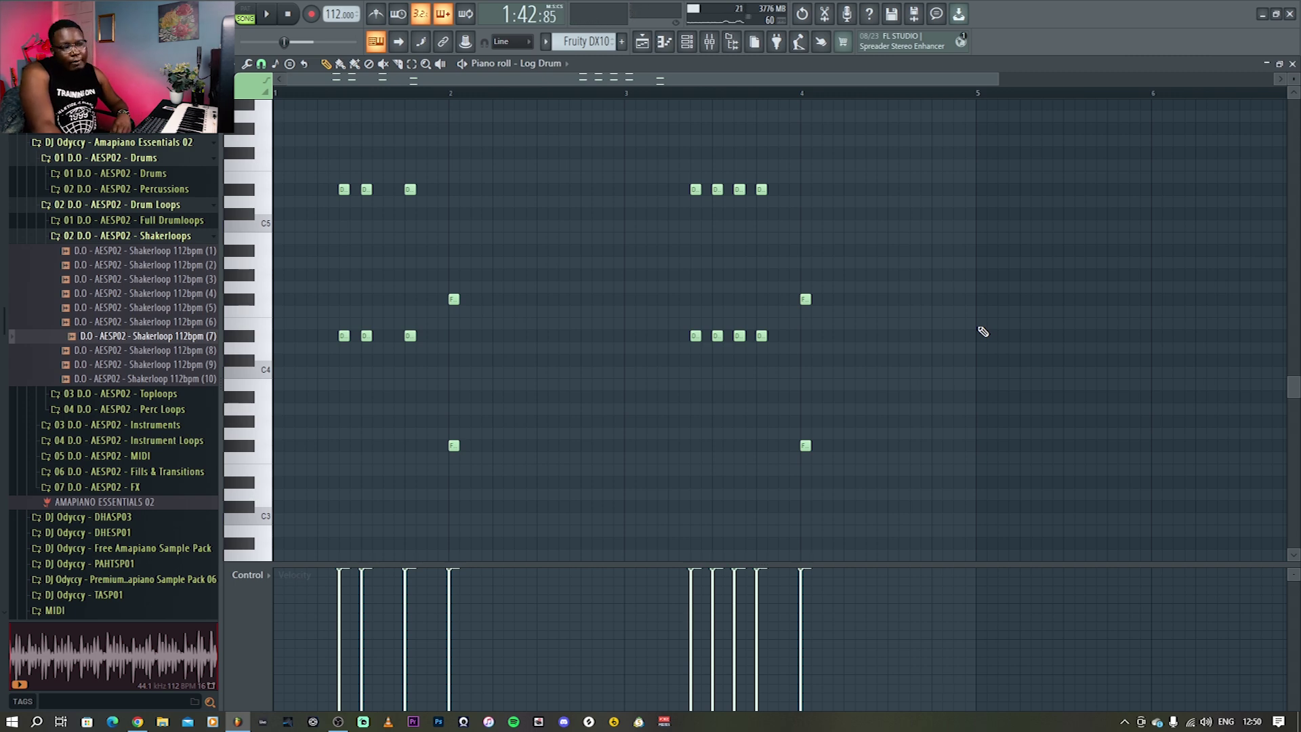
click(1292, 64)
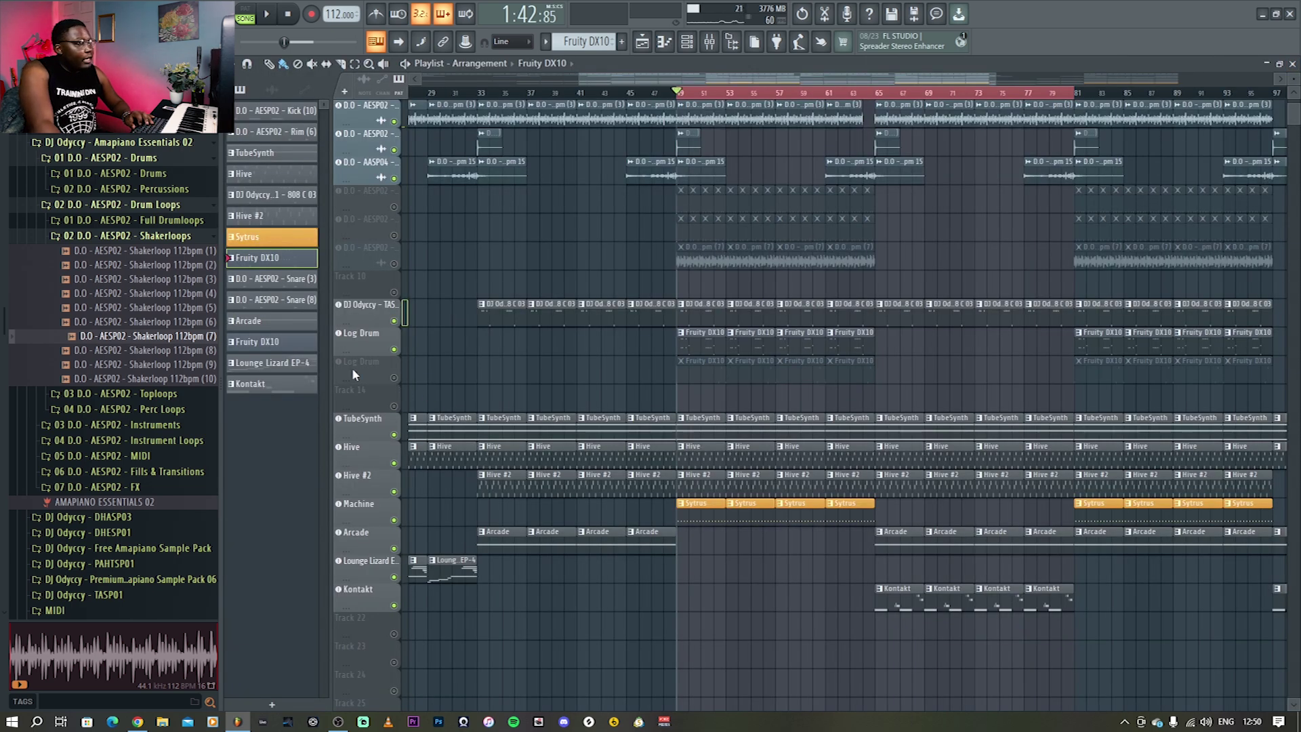
Unmute the second Log Drum track and play from bar 49 while checking its channel rack steps, stopping playback and closing the rack.
click(395, 378)
key(space)
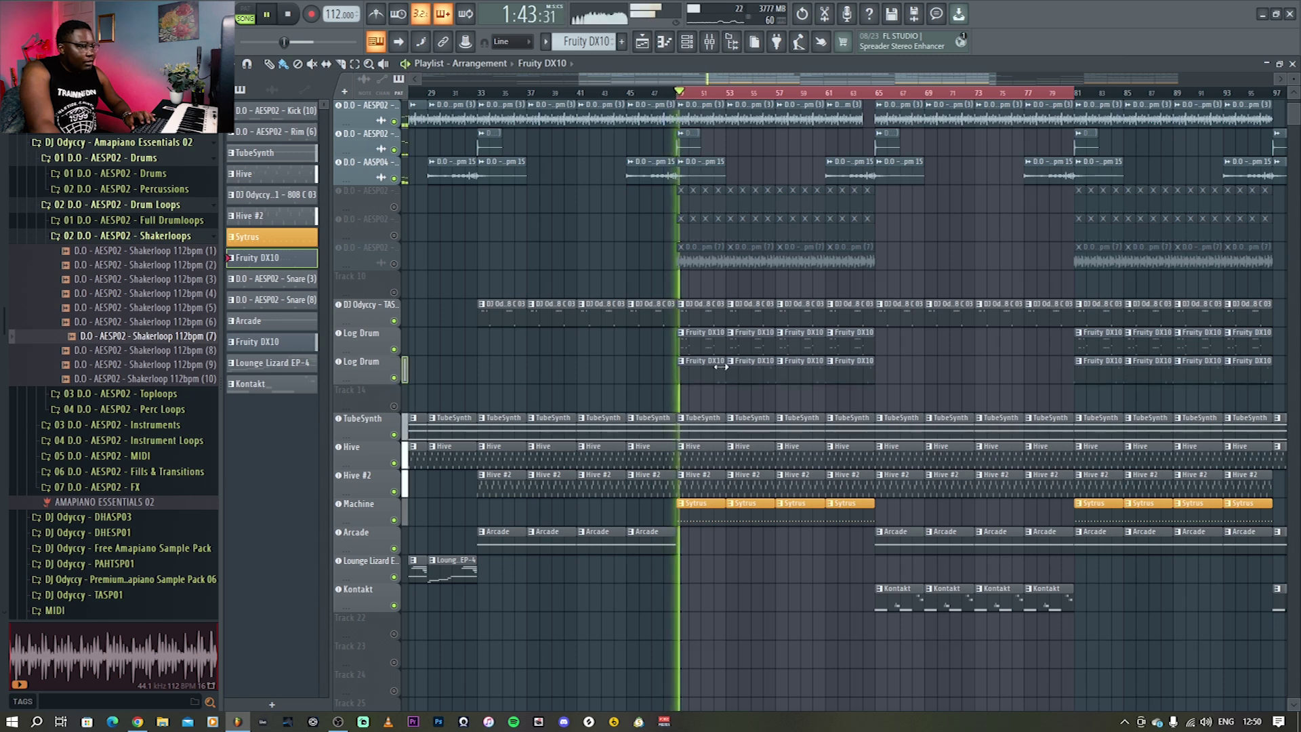
key(F6)
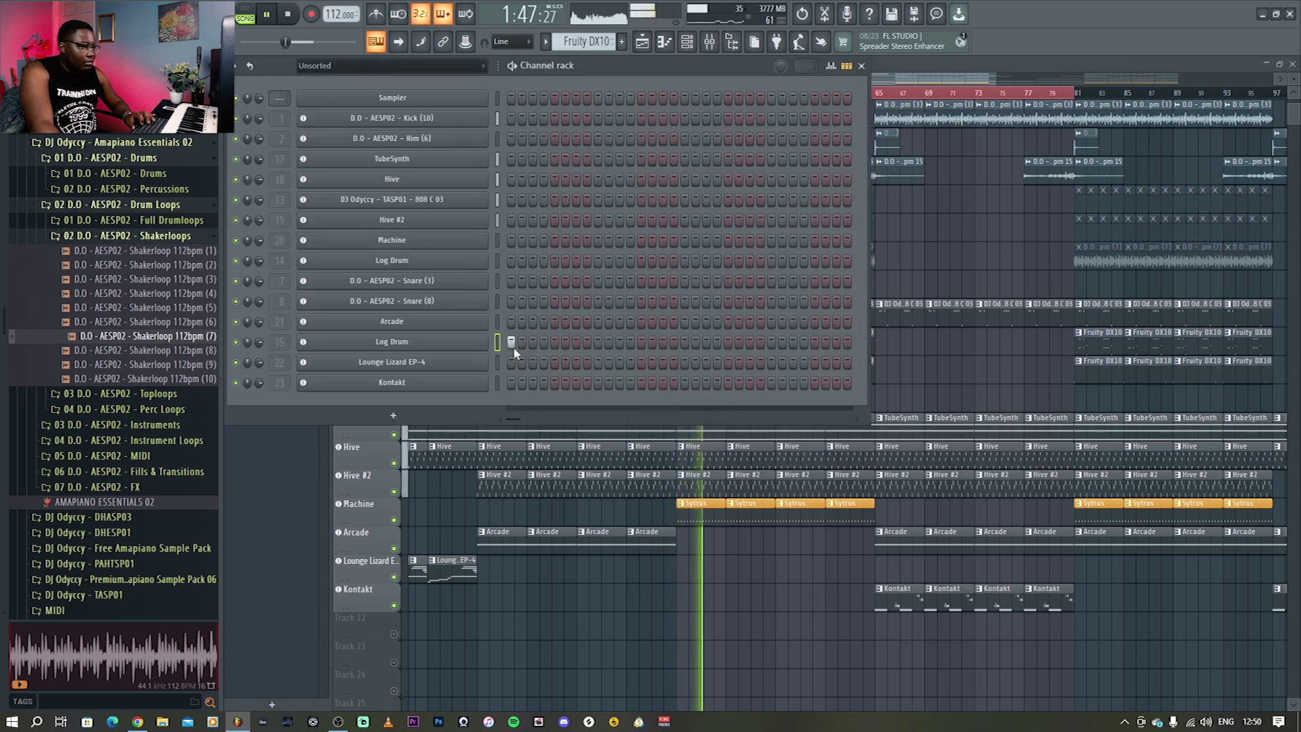
key(space)
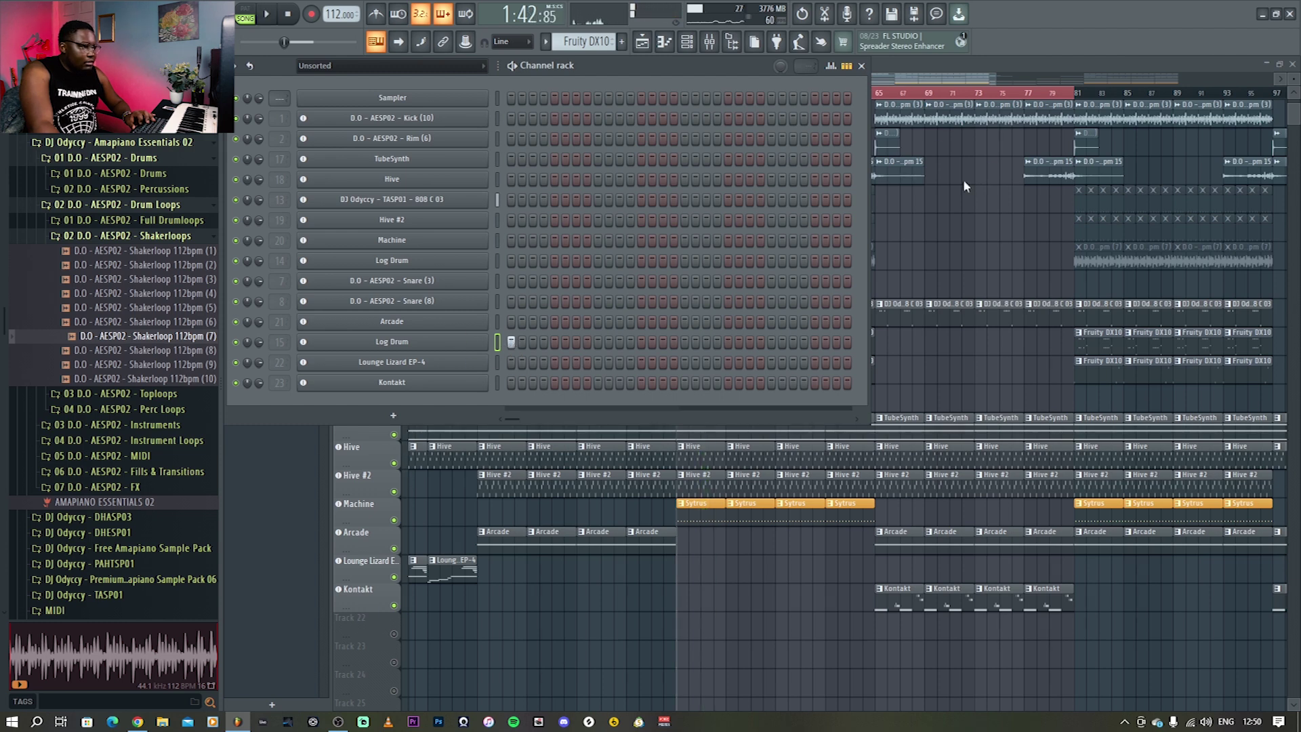
key(F6)
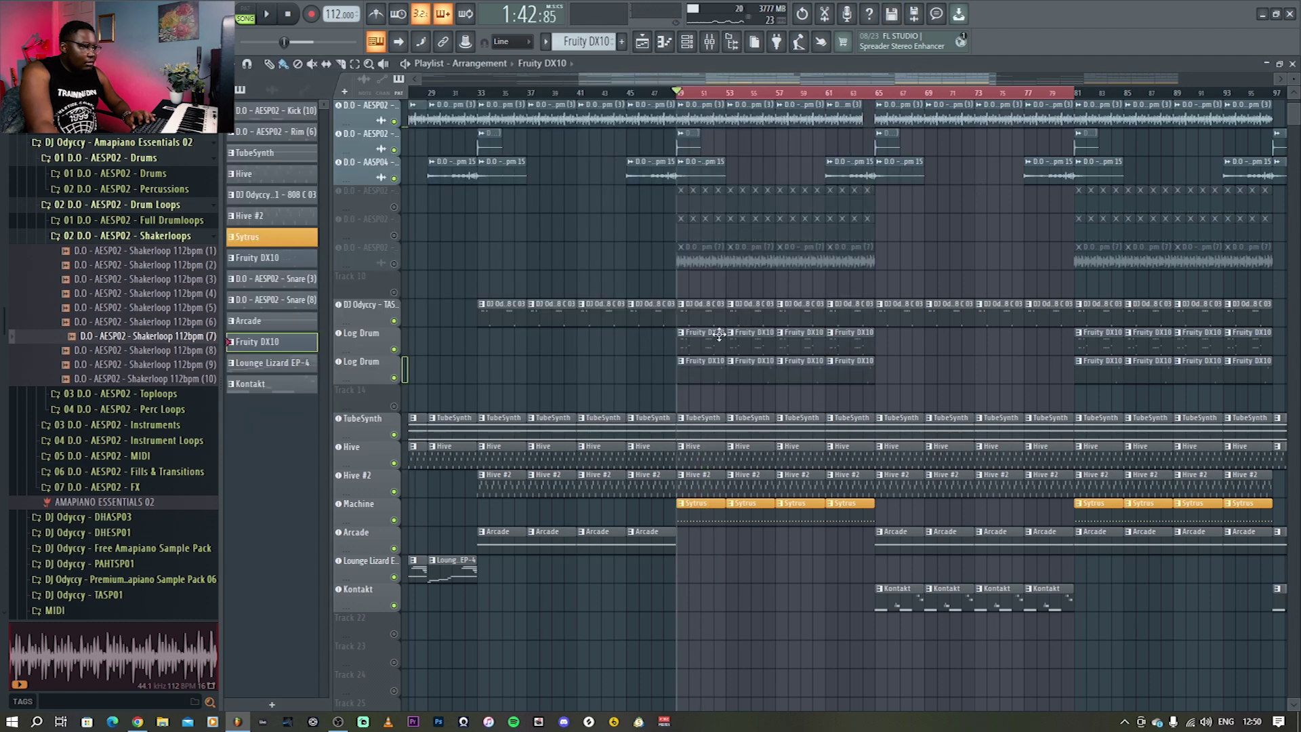
Remove the first step of the second Log Drum pattern and audition the section from bar 49 without it, stopping playback.
key(F6)
key(space)
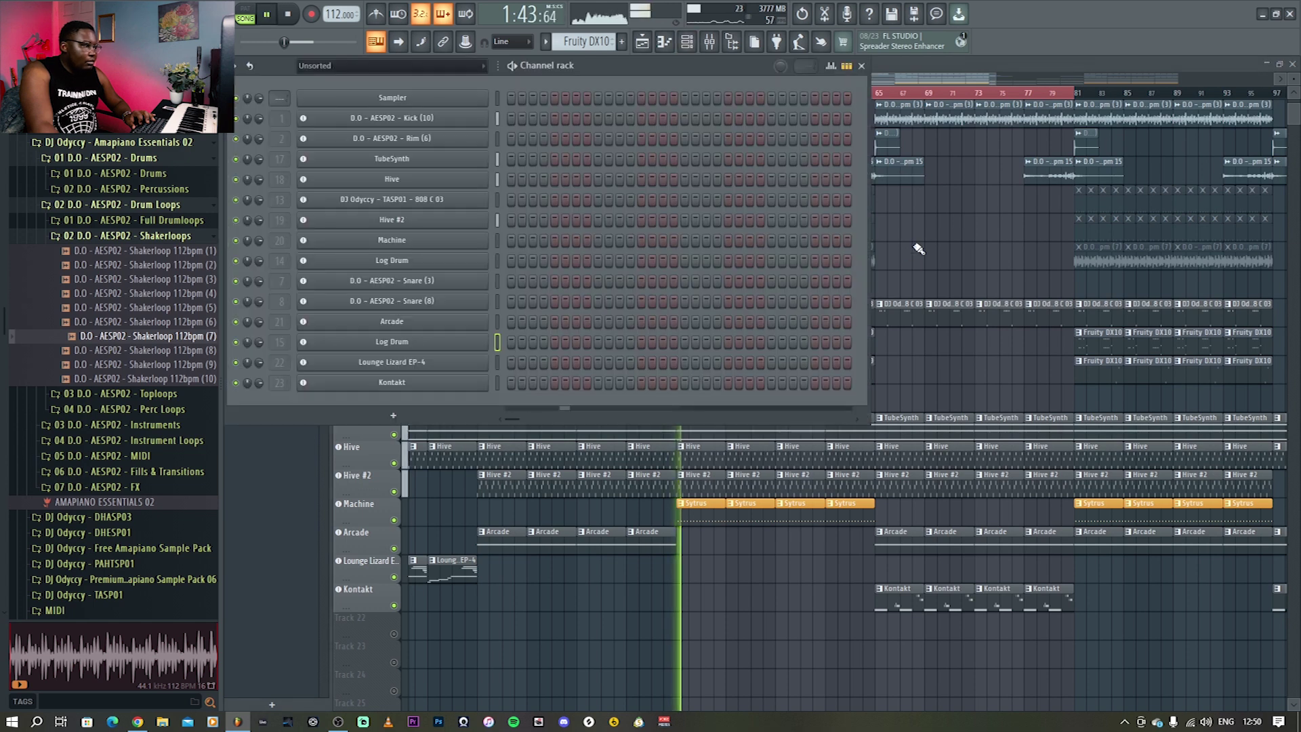
key(F6)
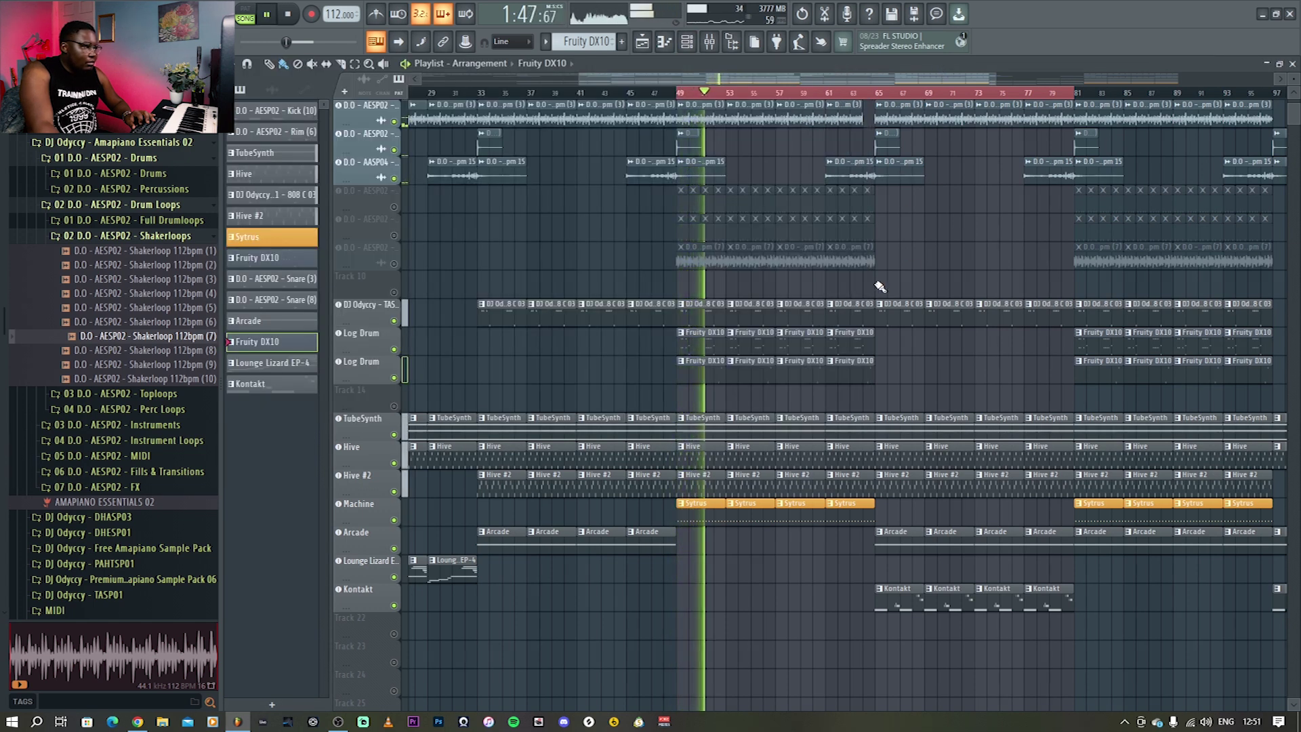
key(F6)
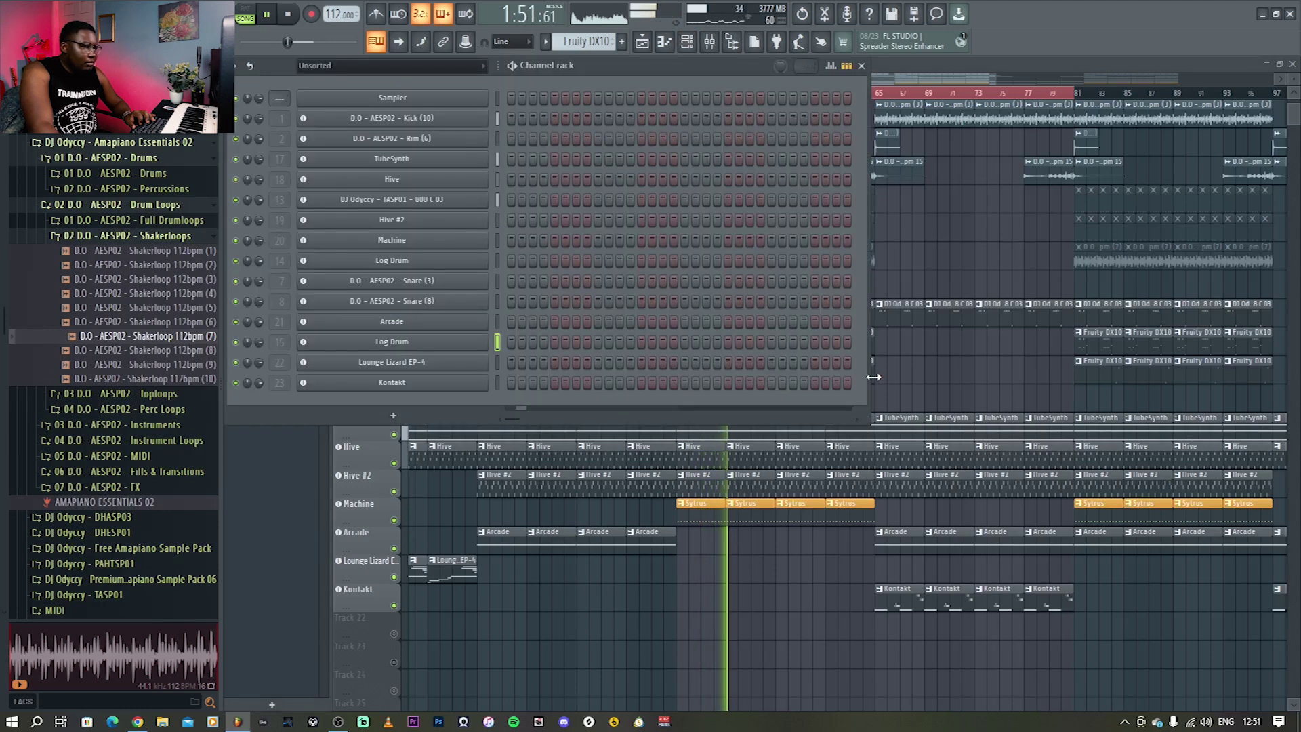
key(space)
key(F6)
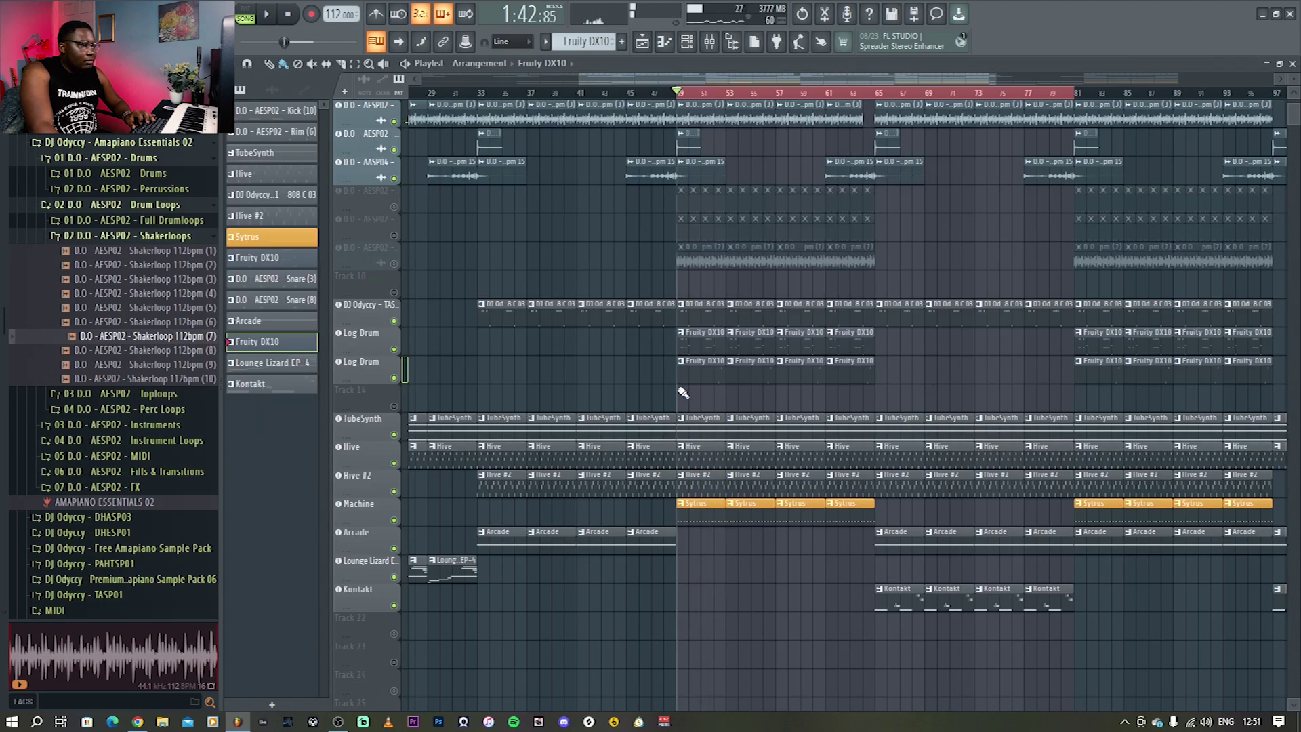
Add a note at the start of bar 1 in the second Log Drum's piano roll, matching the pitch of its lower note.
key(F7)
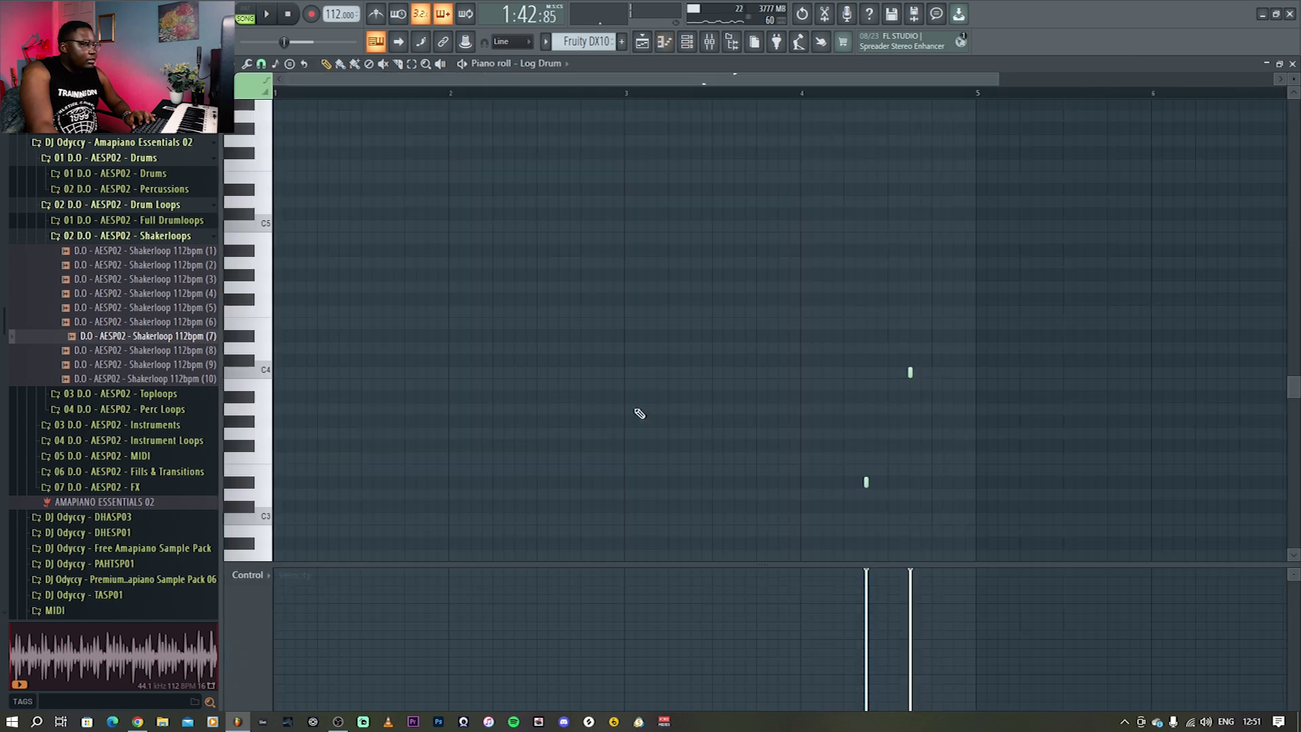
scroll(649, 491, down, 2)
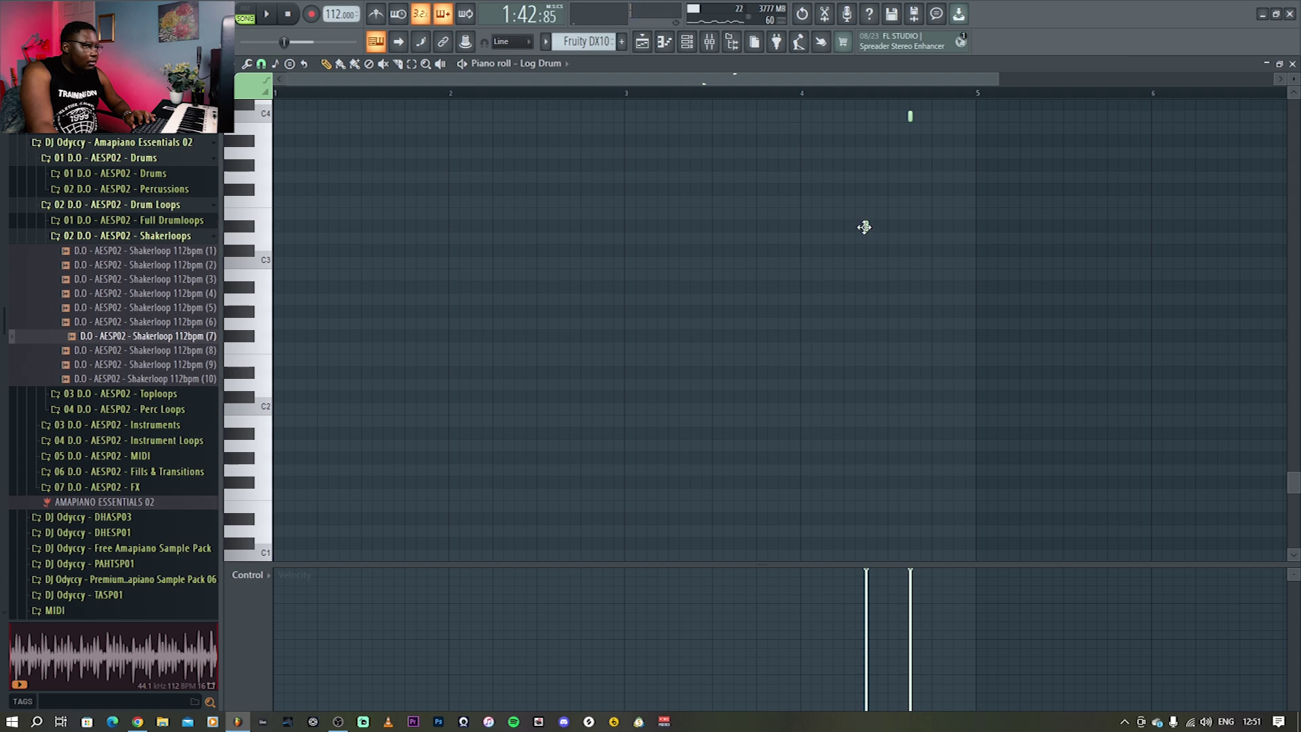
click(275, 226)
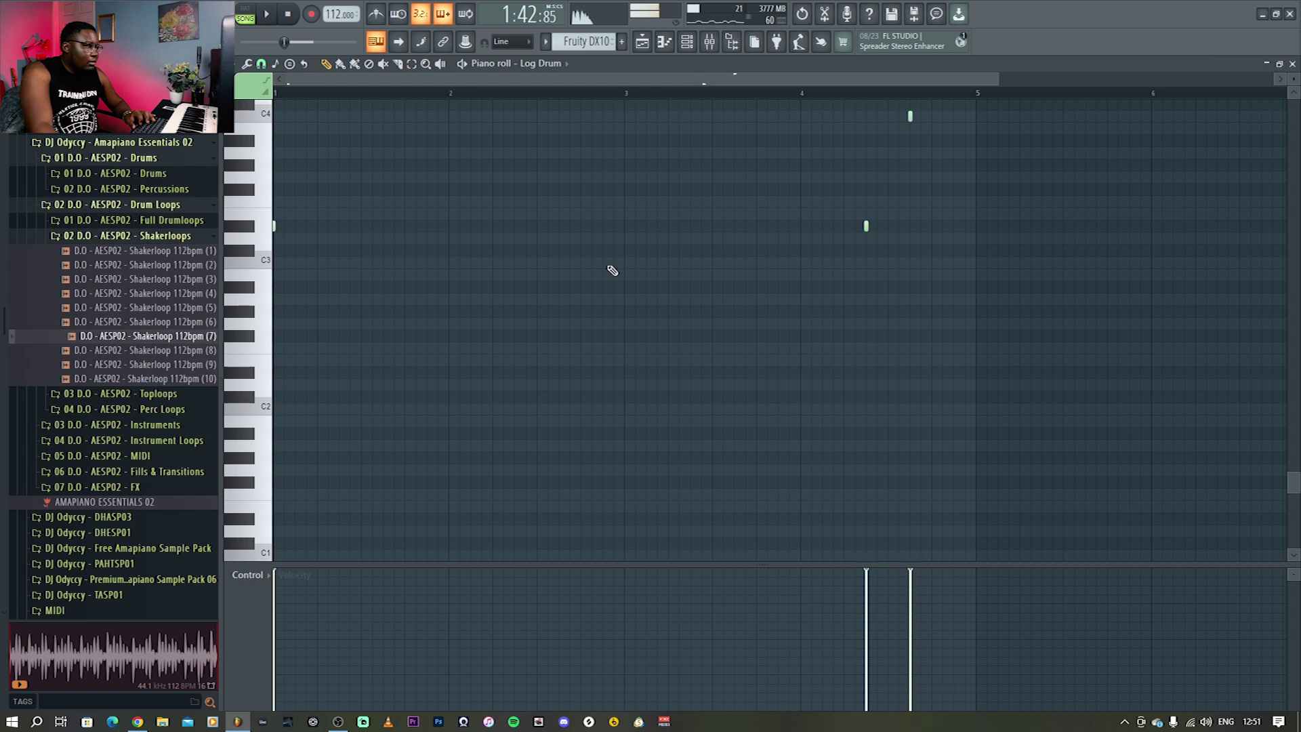
Play the second Log Drum pattern with its opening note, checking the piano roll and channel rack, and return to the stopped playlist.
key(space)
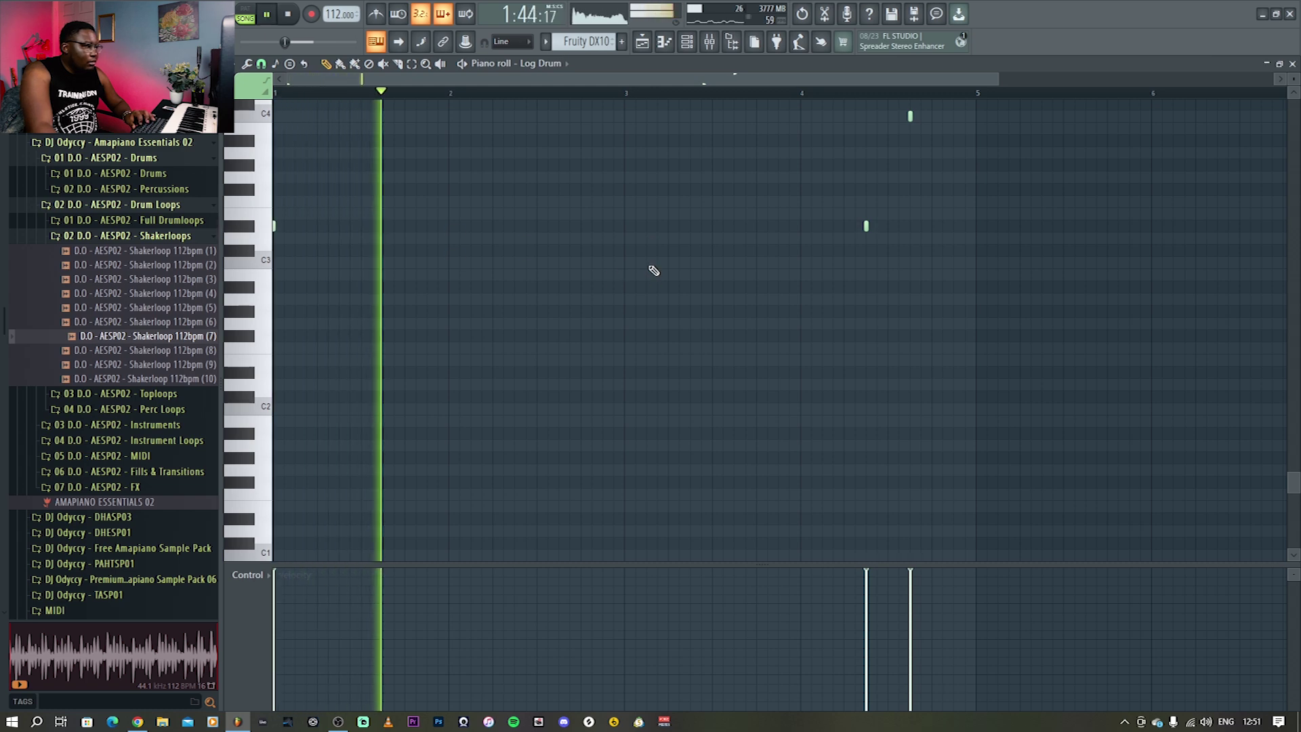
scroll(655, 271, up, 3)
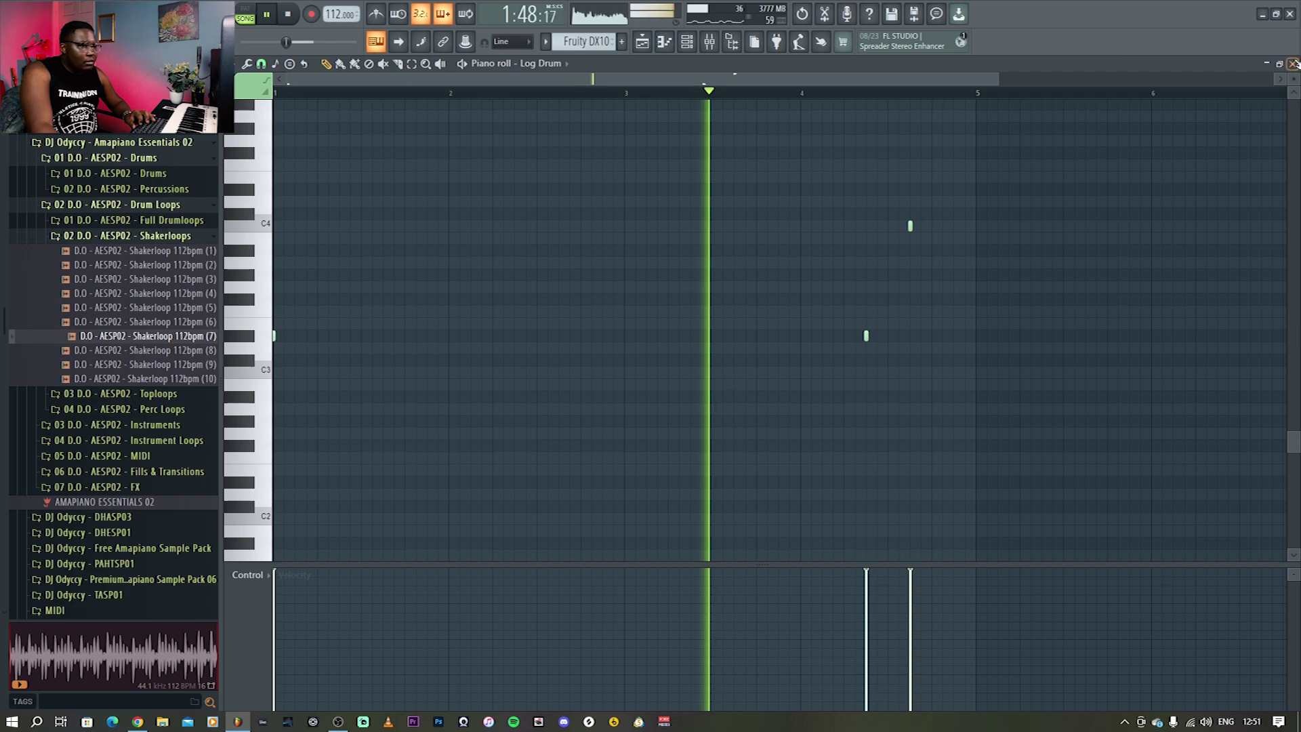
key(F5)
key(F6)
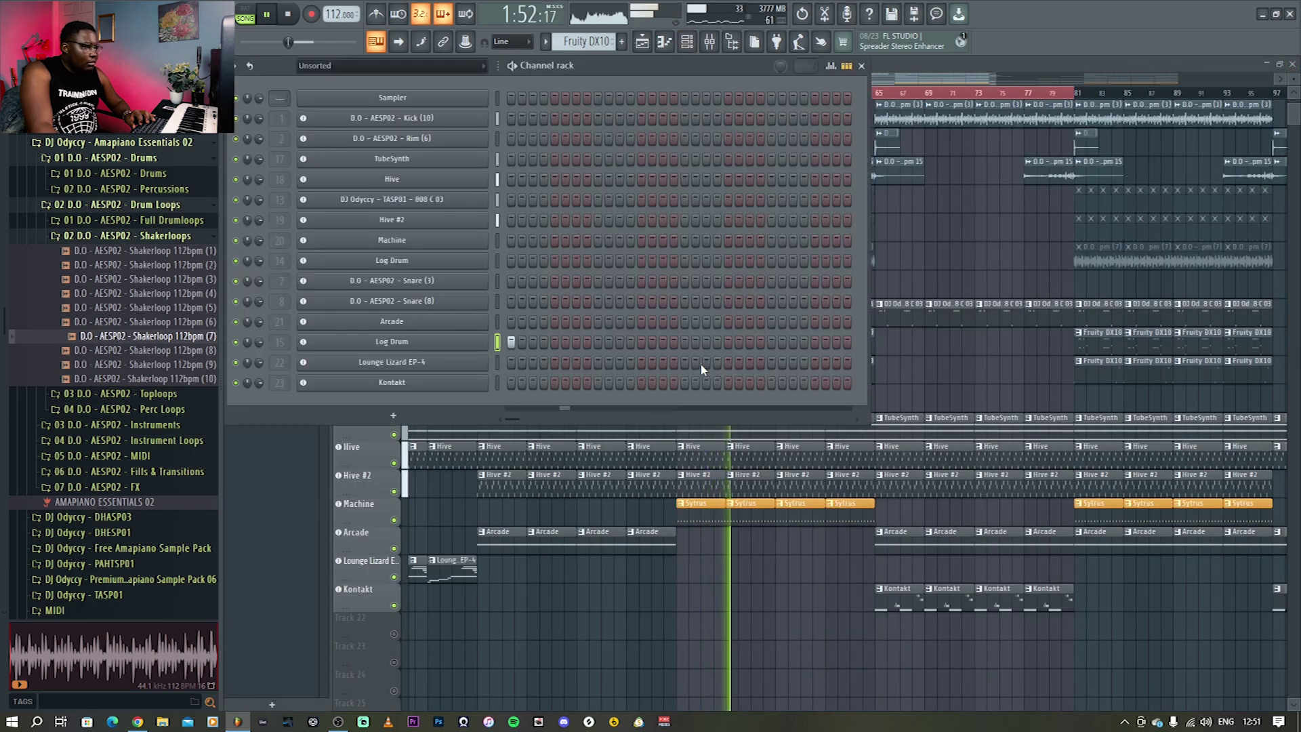
key(space)
key(F6)
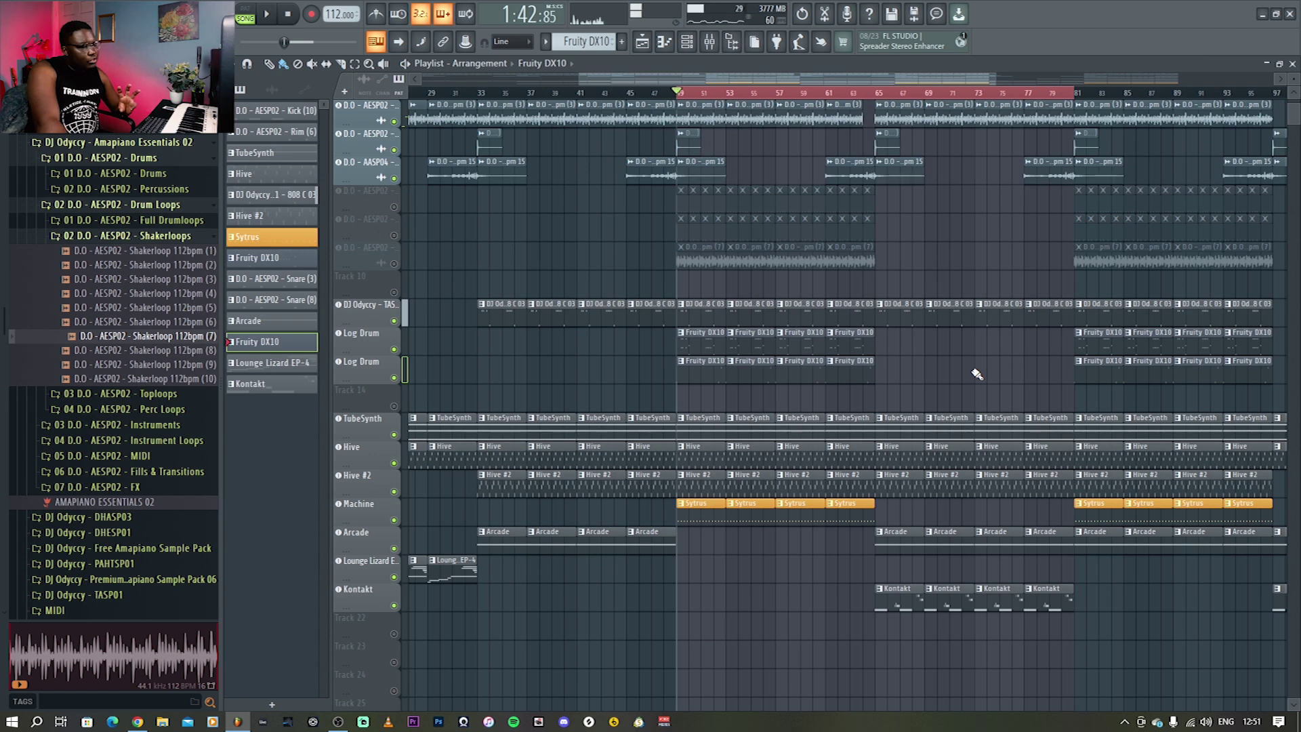
Review the second Log Drum's Fruity DX10 synth settings and close the plugin.
click(367, 363)
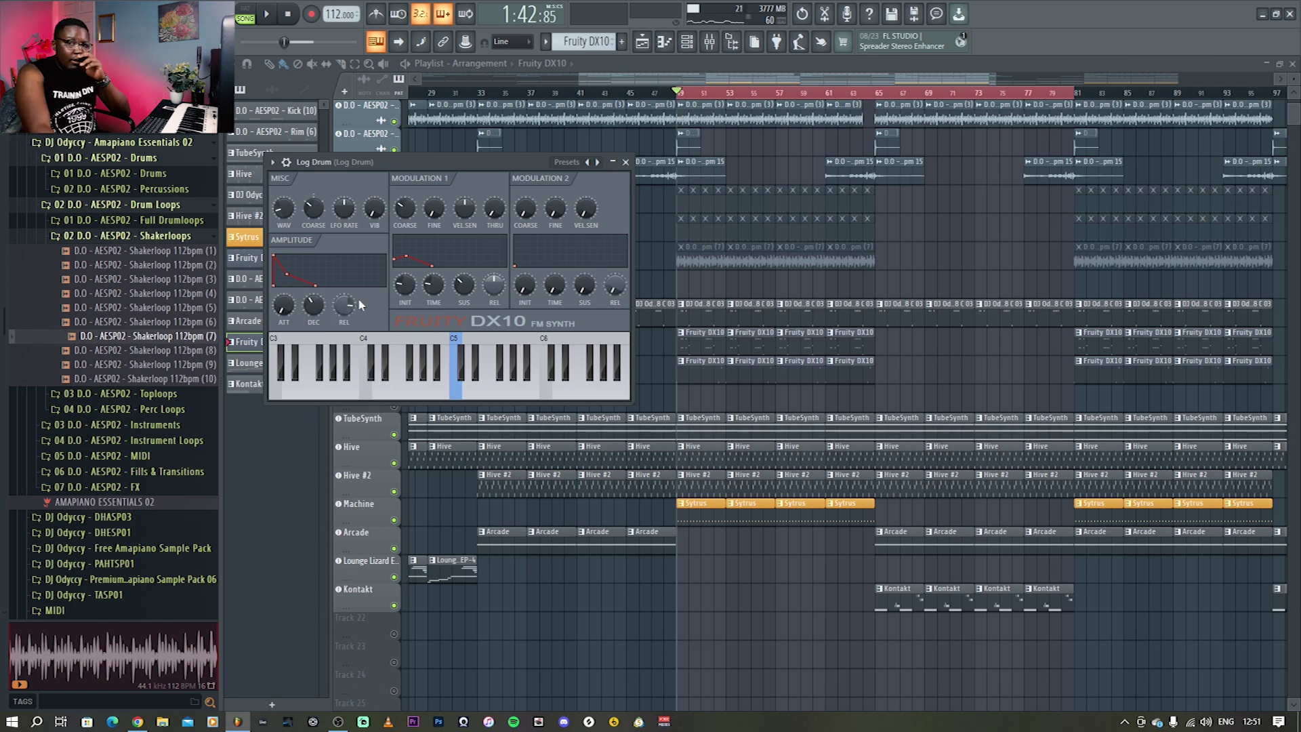
click(627, 162)
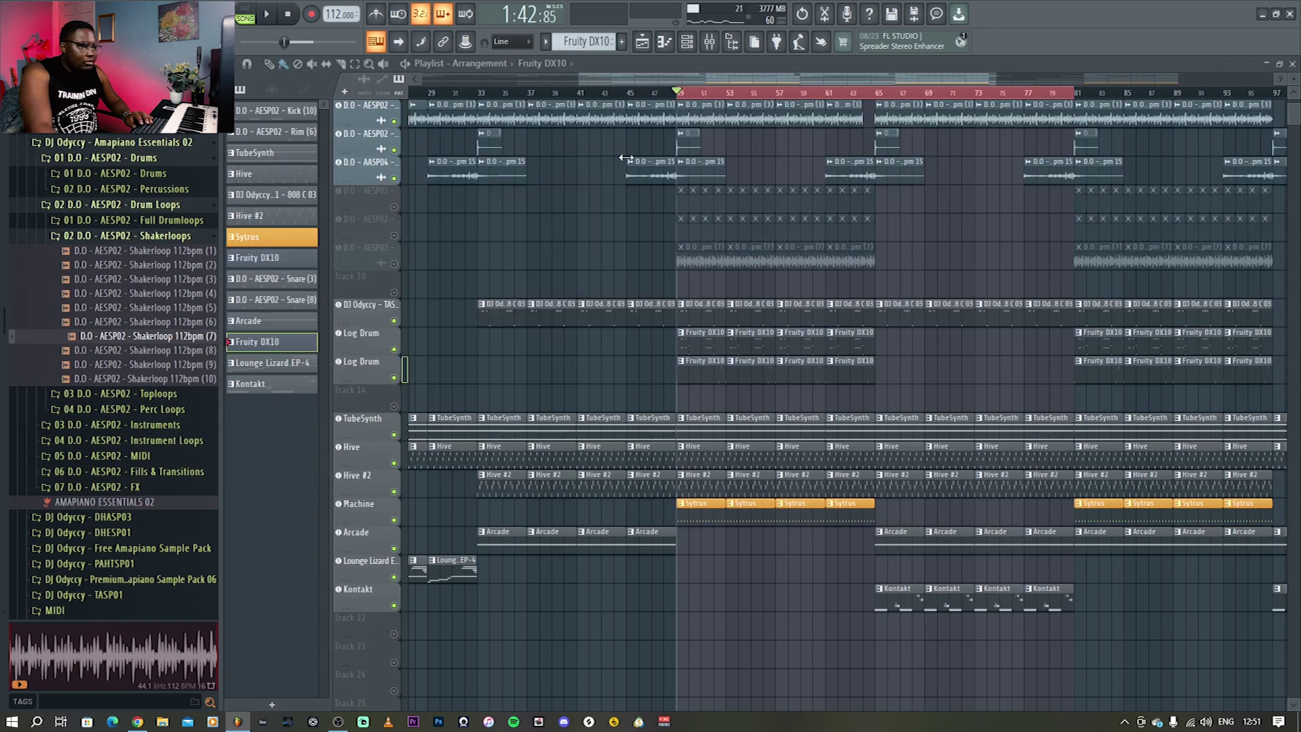
Unmute the two snare tracks and audition the section from bar 49 with them, stopping playback.
click(394, 207)
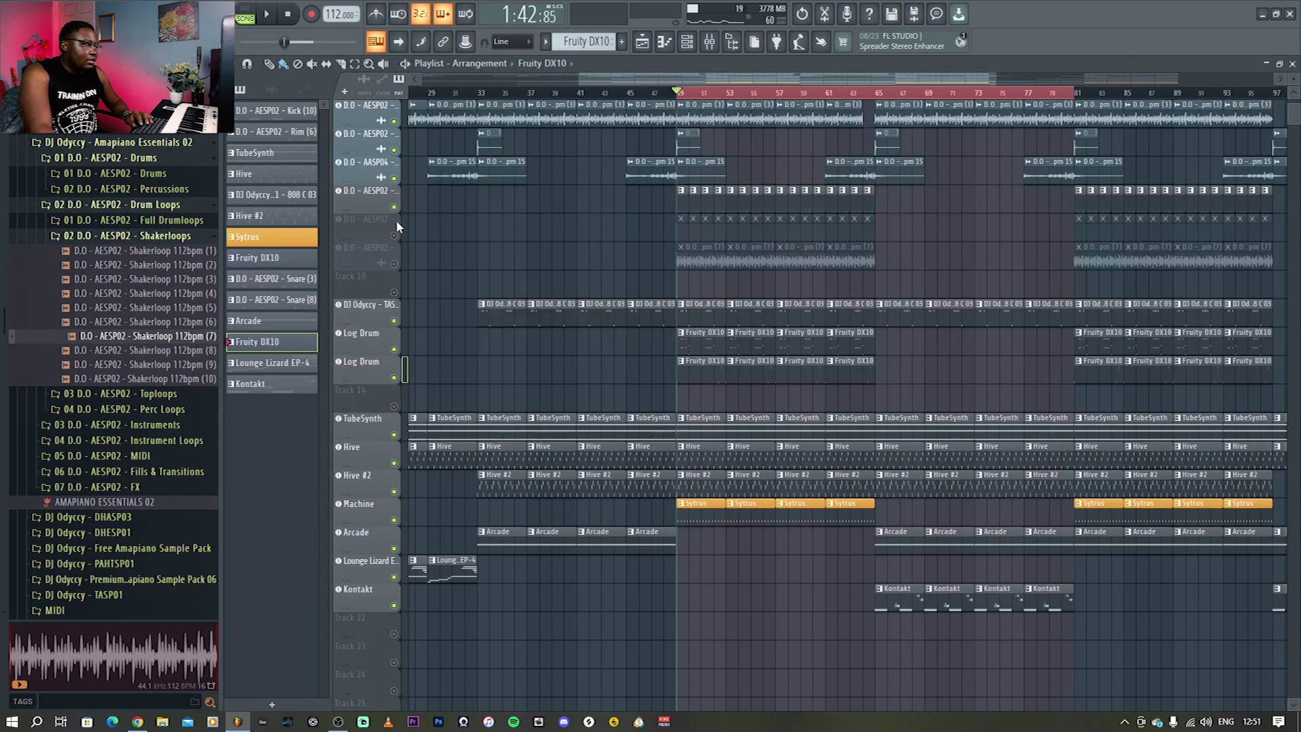
click(394, 236)
key(space)
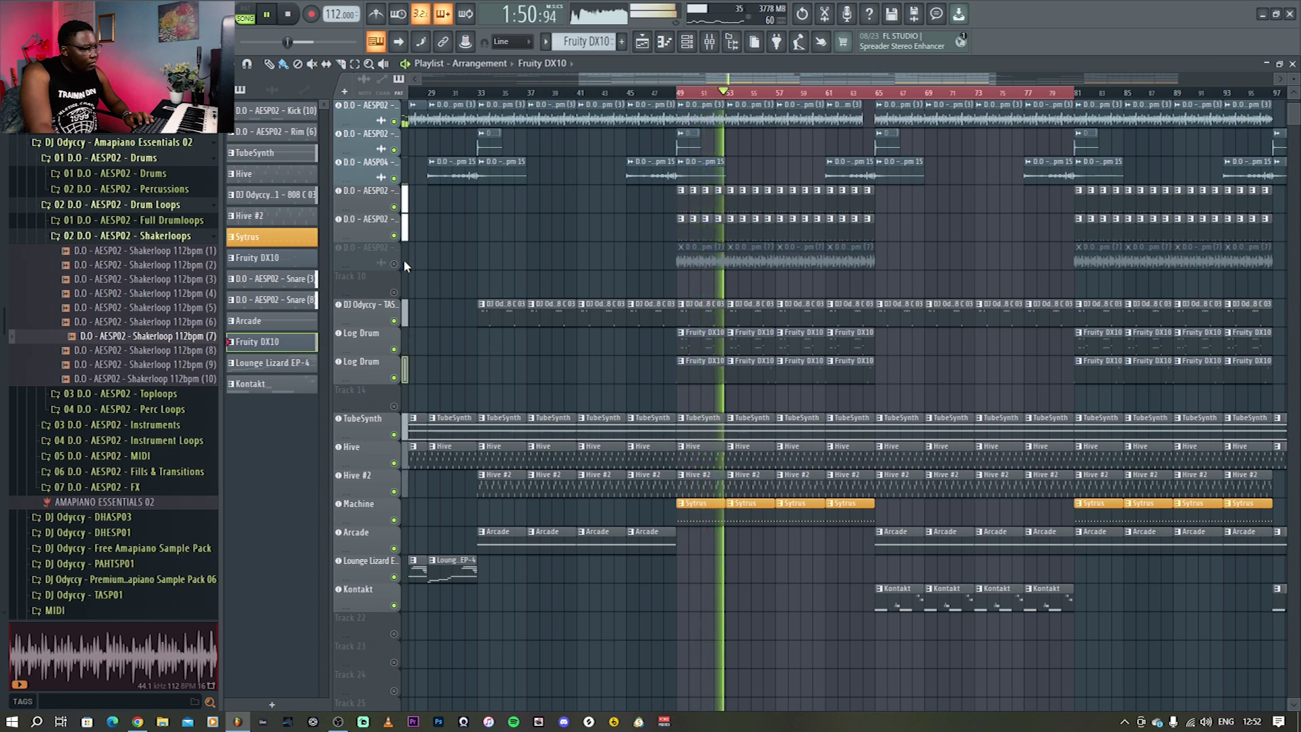
key(space)
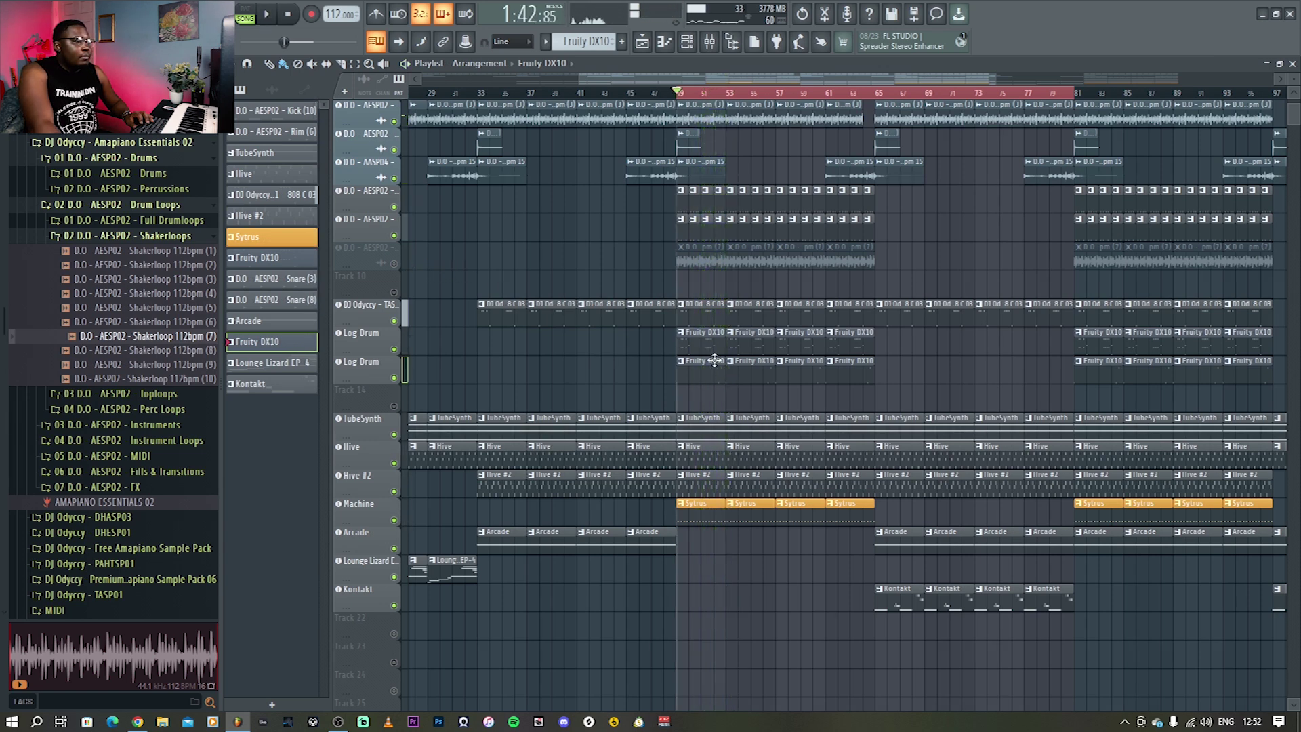
Unmute the shaker loop track below the snares and audition it from bar 49, stopping playback.
click(394, 265)
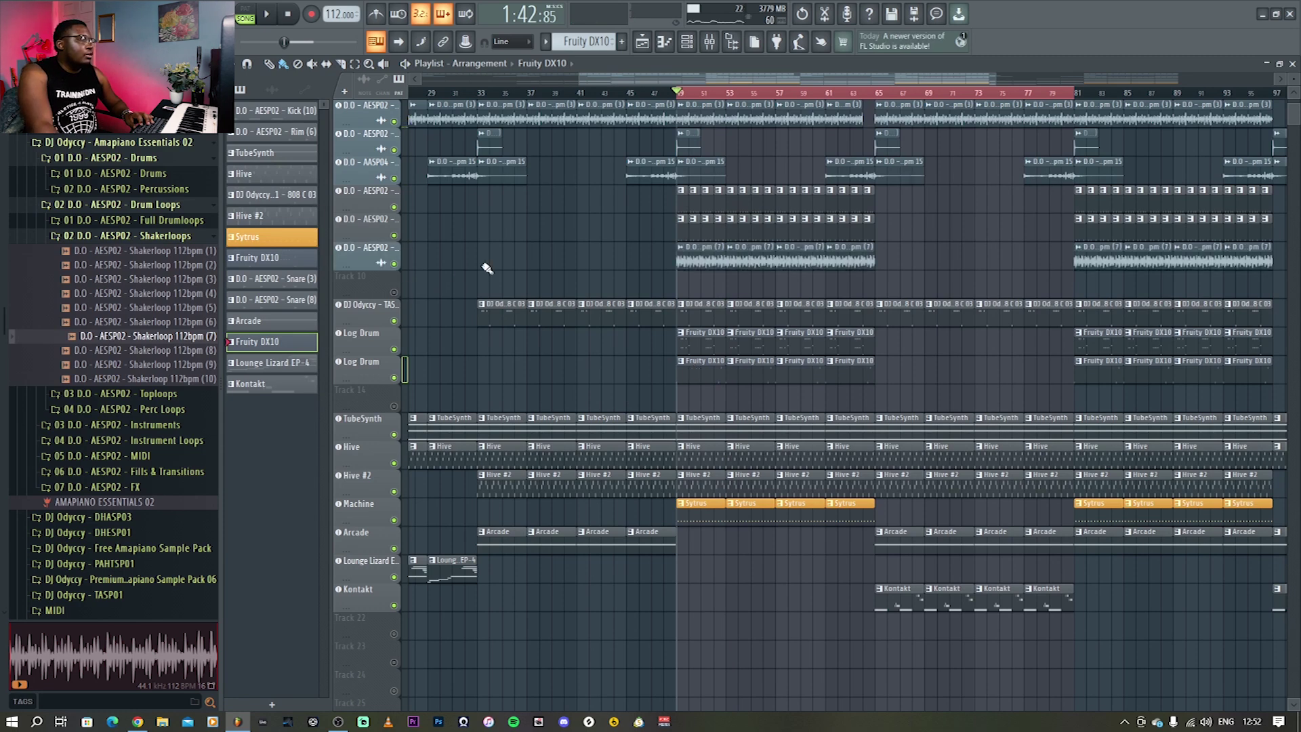
key(space)
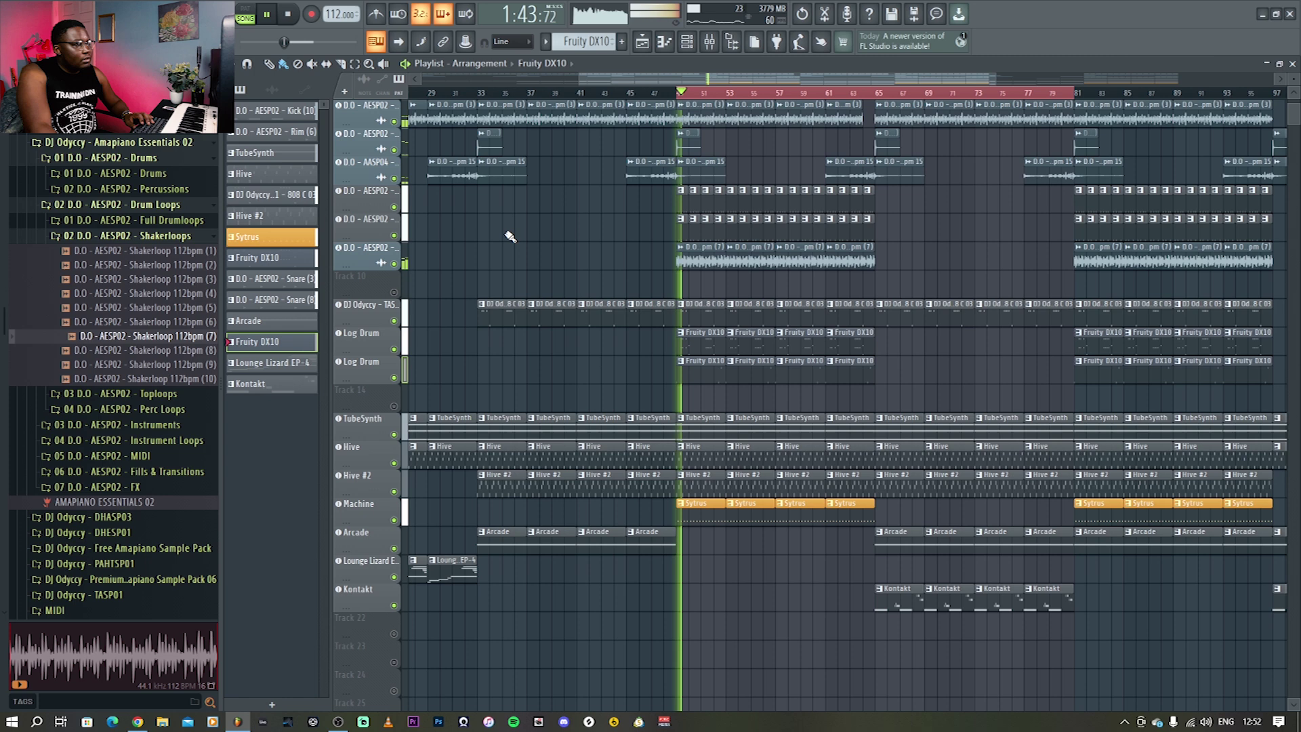
key(space)
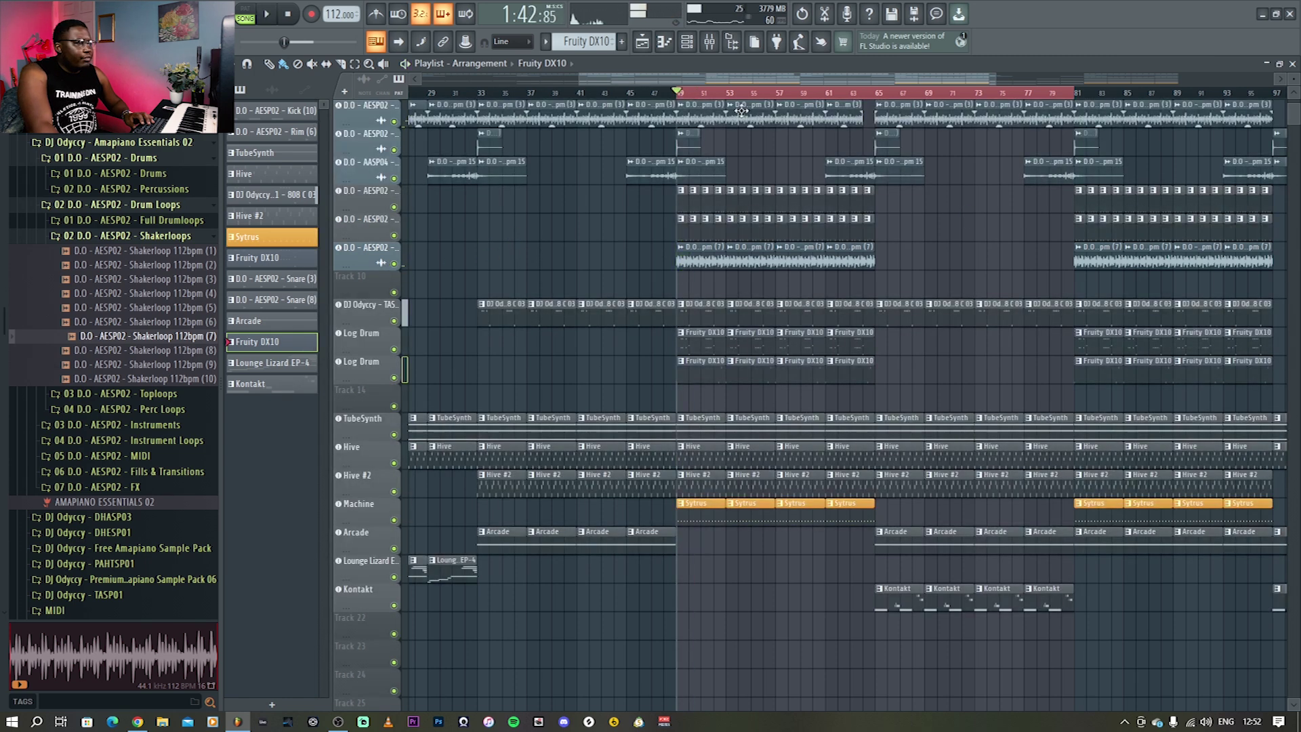
Extend the playlist's time selection back to bar 1 and play the arrangement from bar 9.
drag(578, 75, 420, 75)
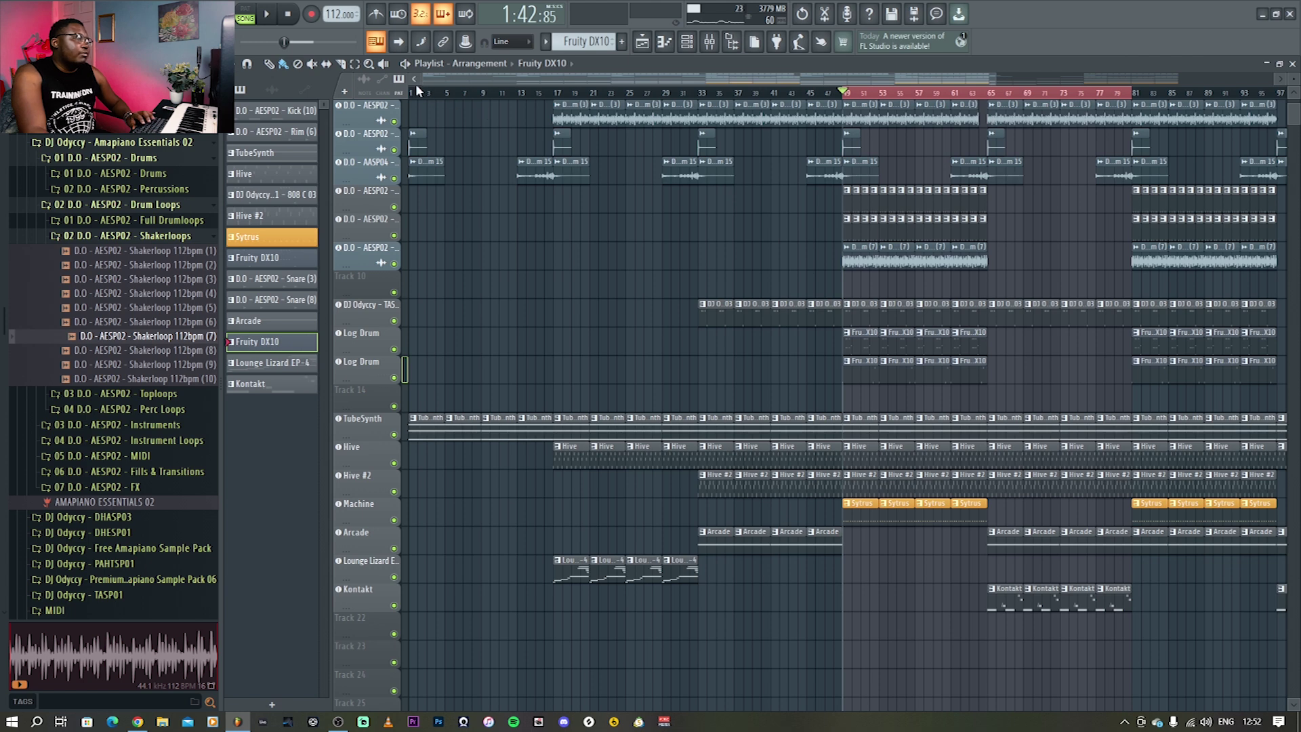
click(483, 93)
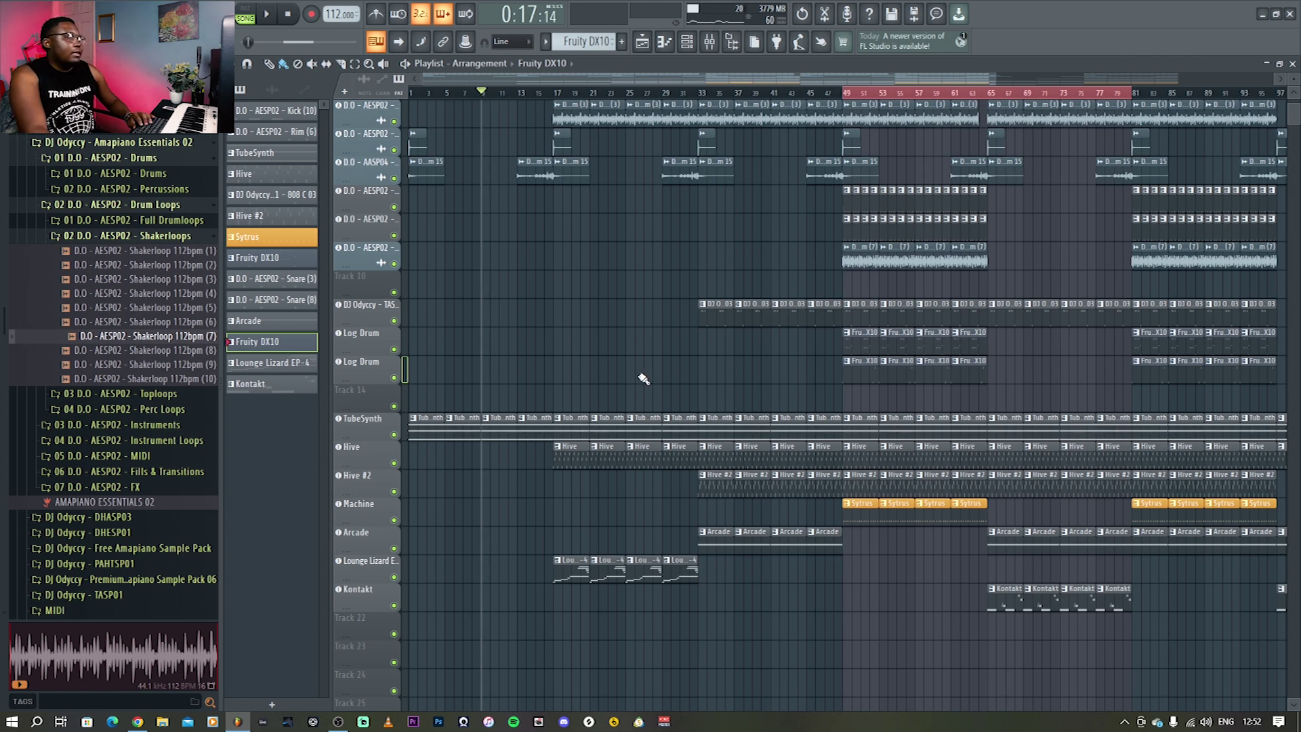
drag(992, 77, 1178, 189)
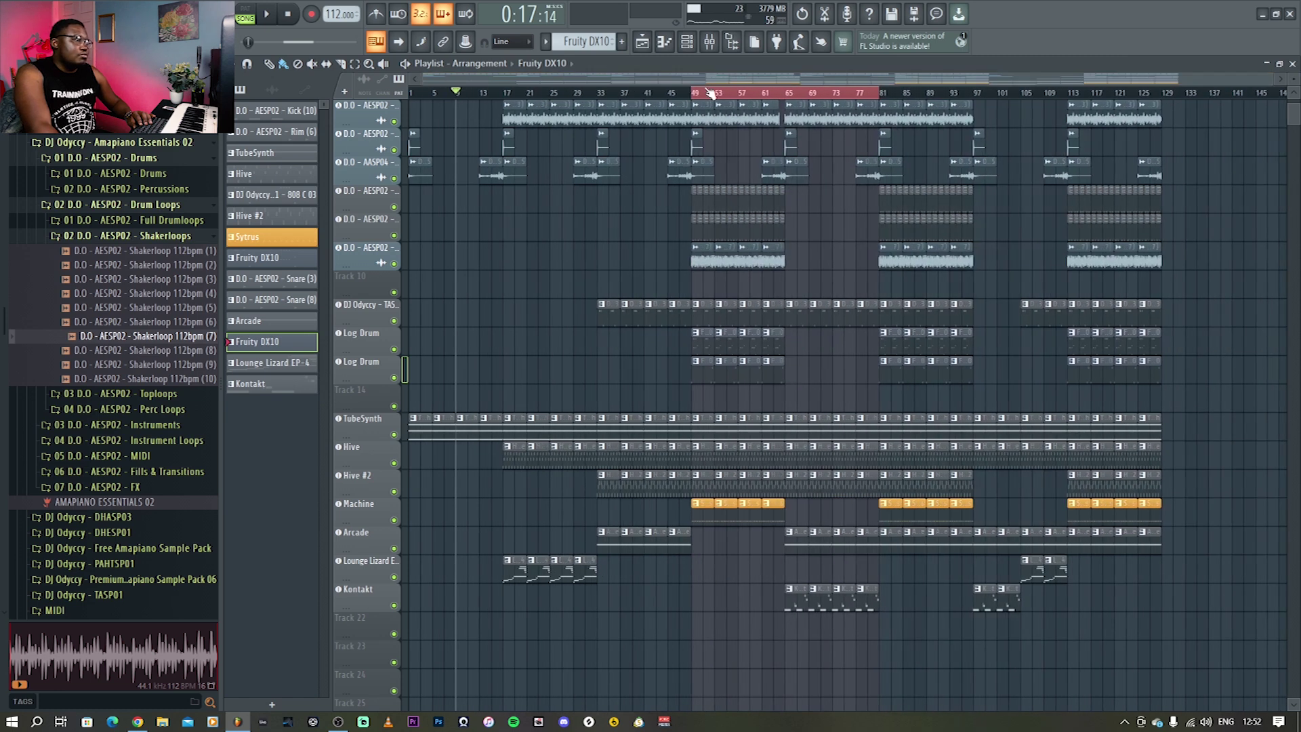
drag(712, 93, 319, 110)
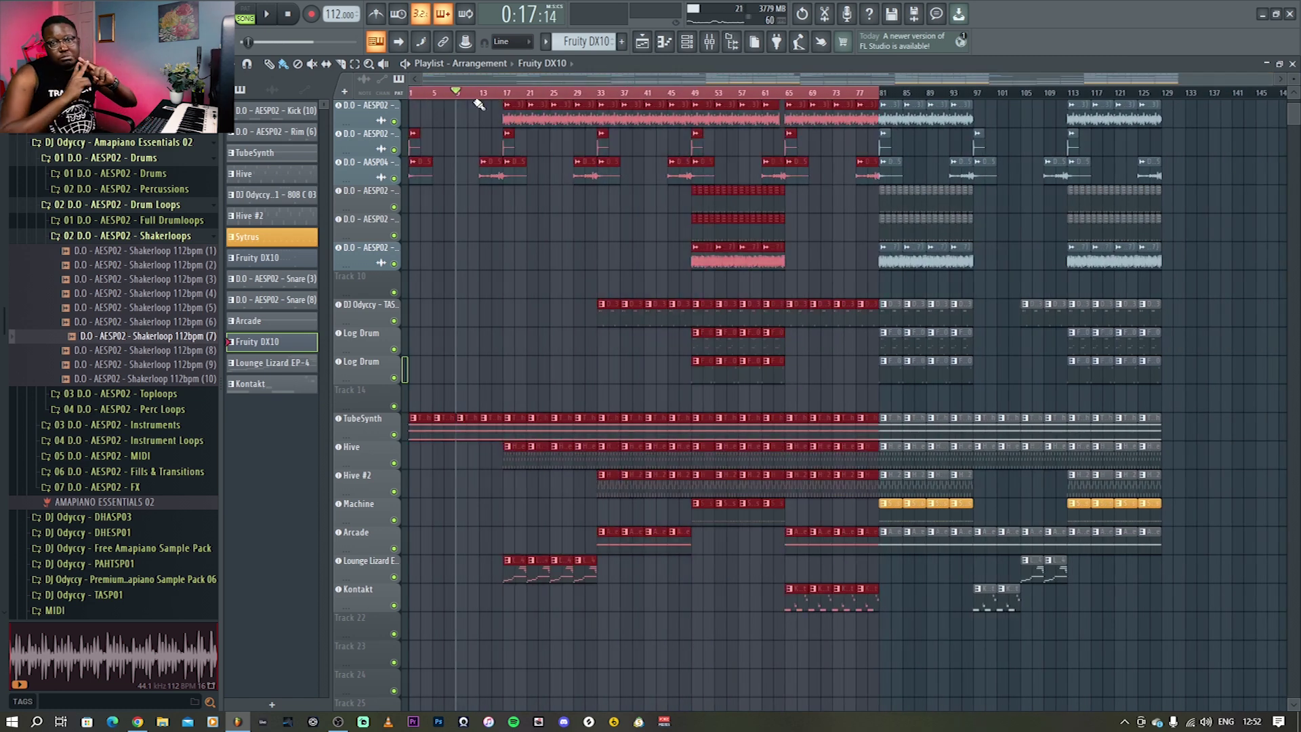
key(space)
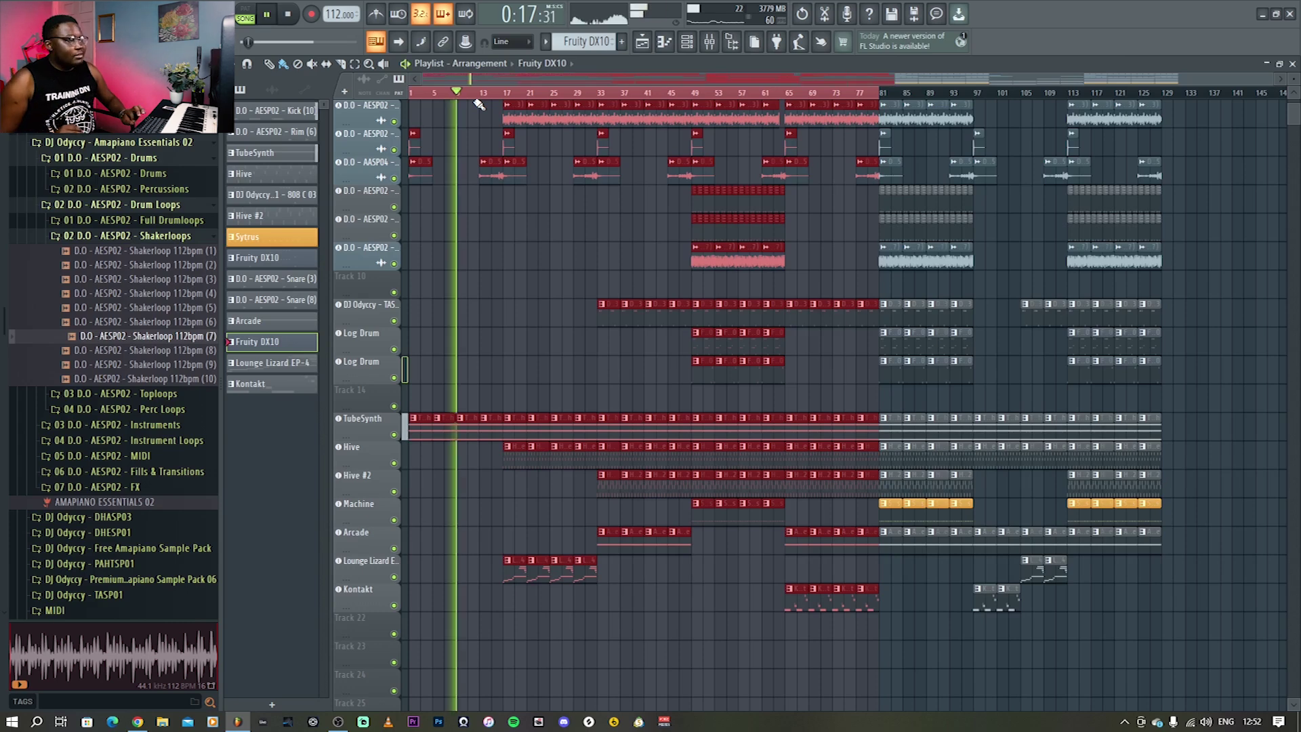
Extend the time selection to the end of the arrangement at bar 129, leaving the clips deselected while the song plays.
click(571, 231)
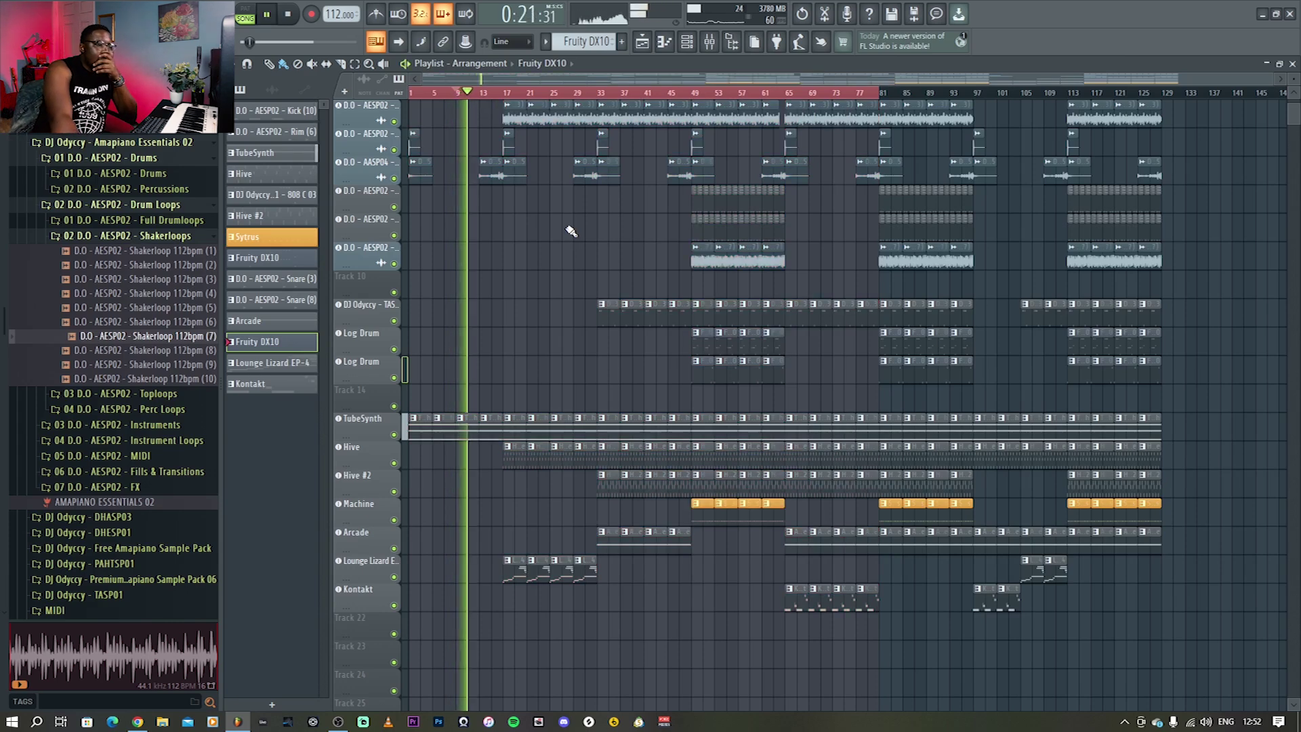
drag(896, 99, 1174, 99)
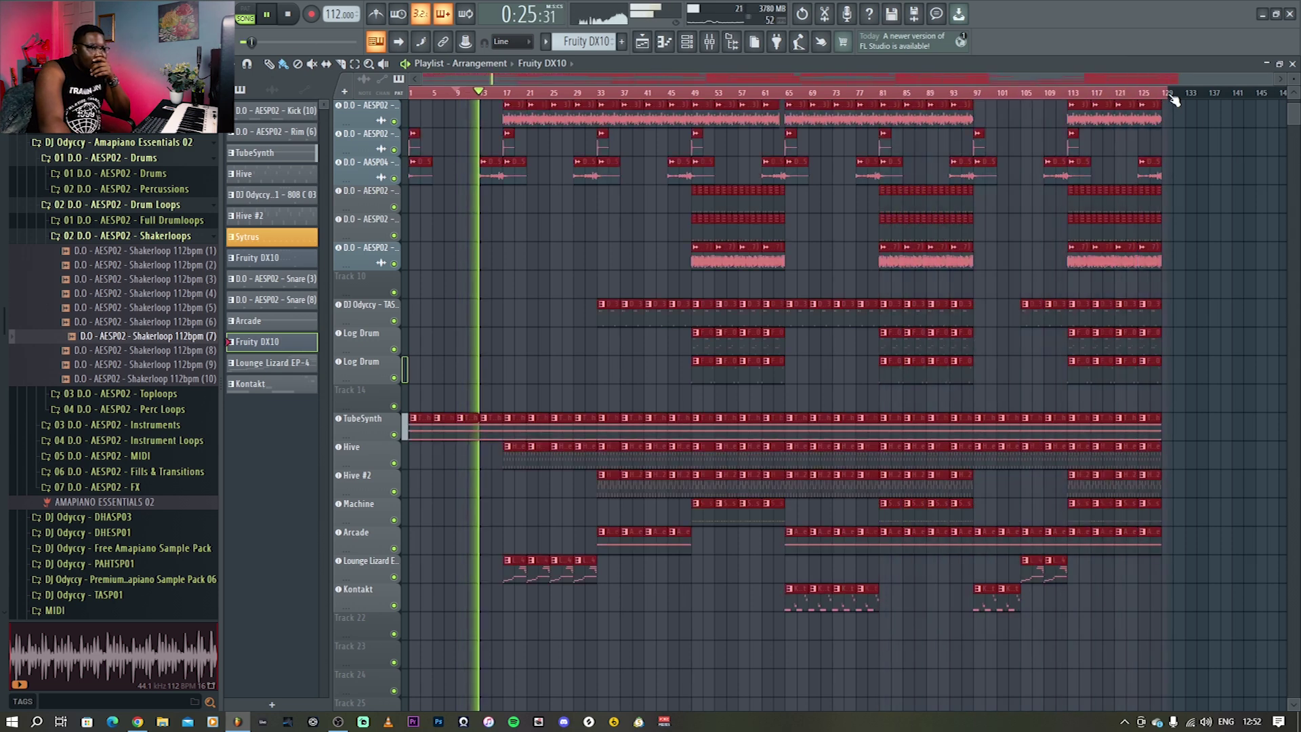
click(1199, 128)
click(1167, 93)
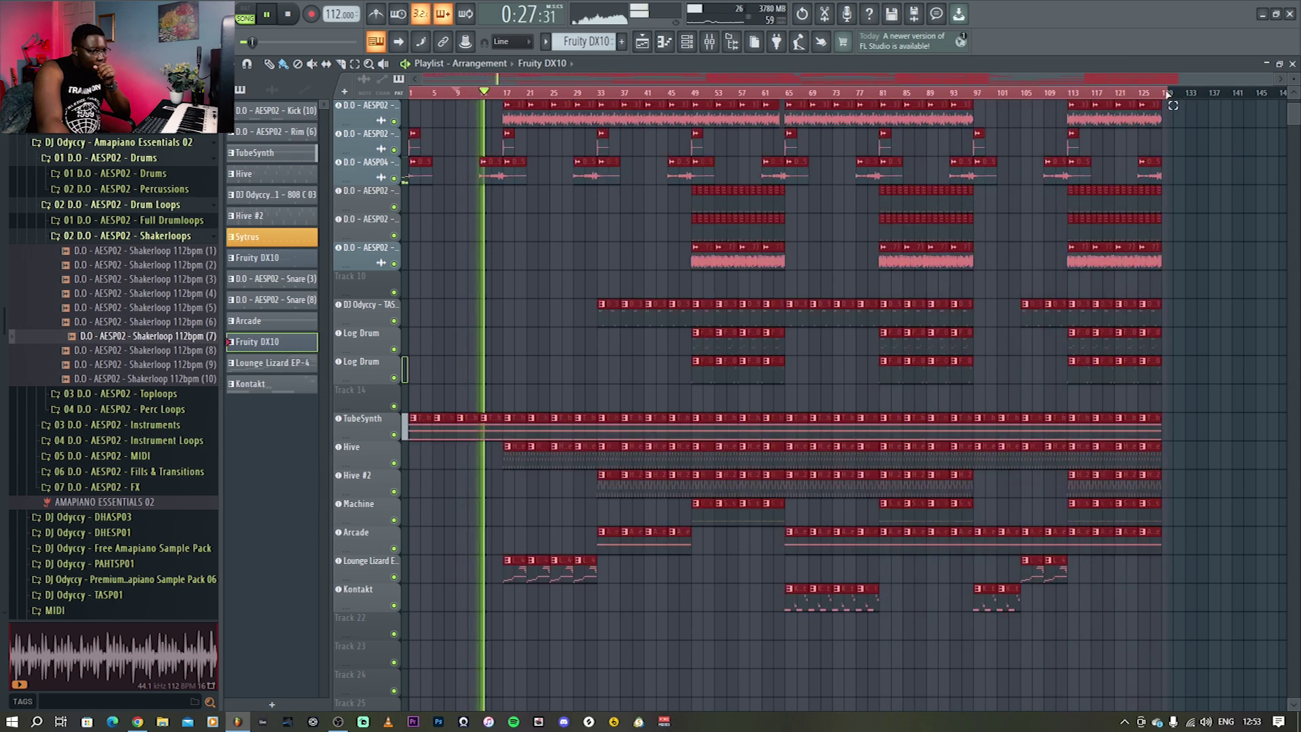
click(1205, 143)
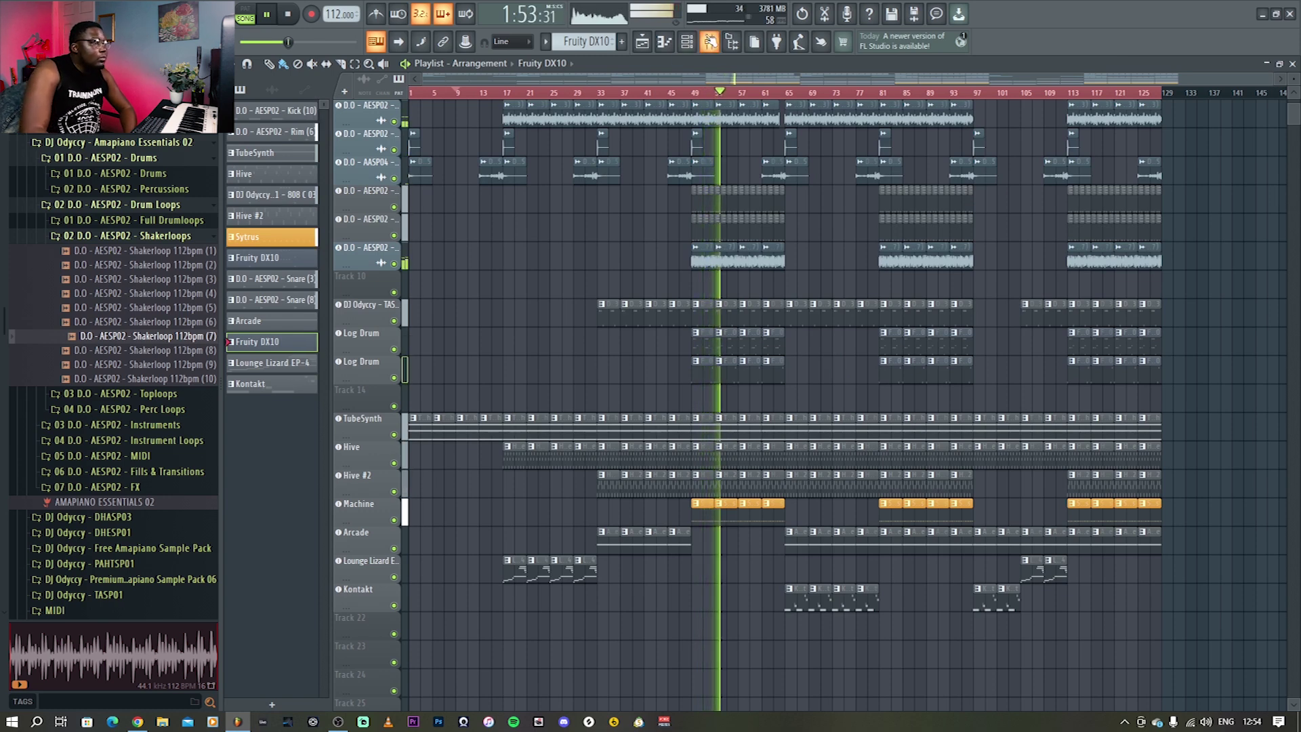
Lower the second Log Drum's mixer volume slightly during playback and return to the full playlist.
click(710, 41)
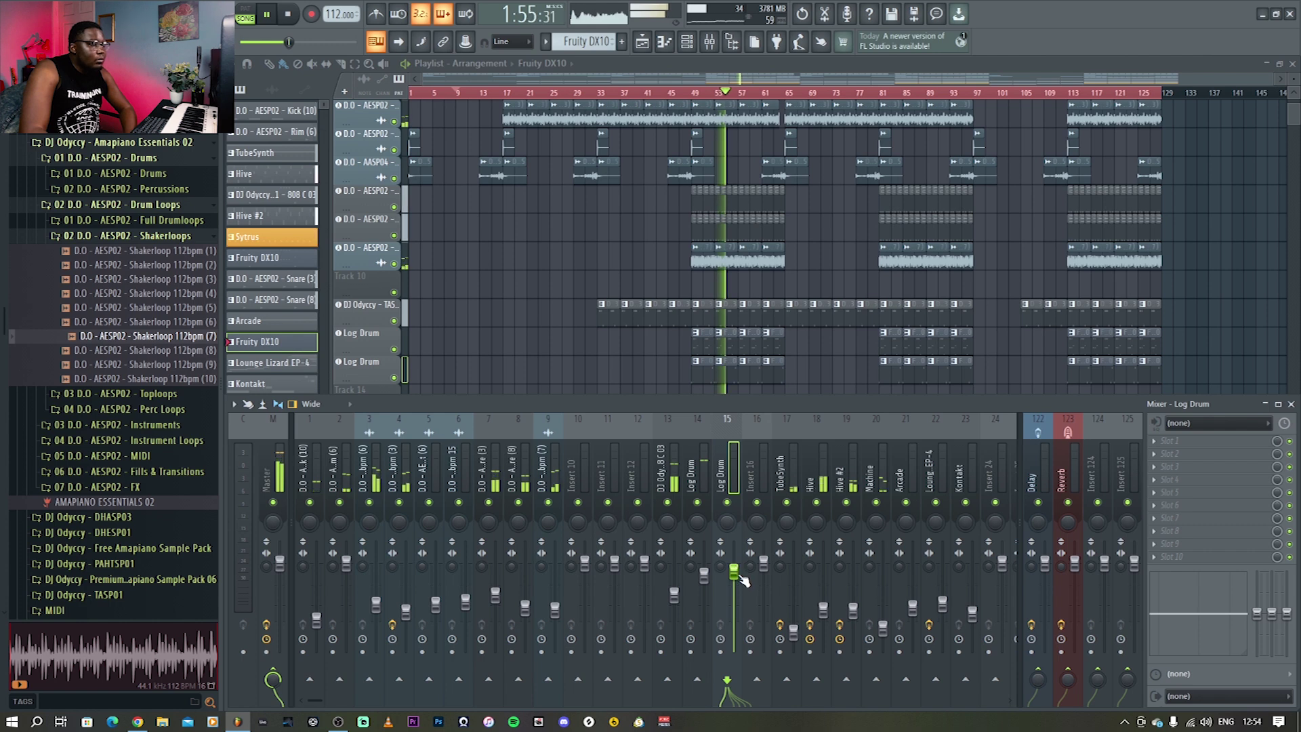
drag(733, 571, 733, 576)
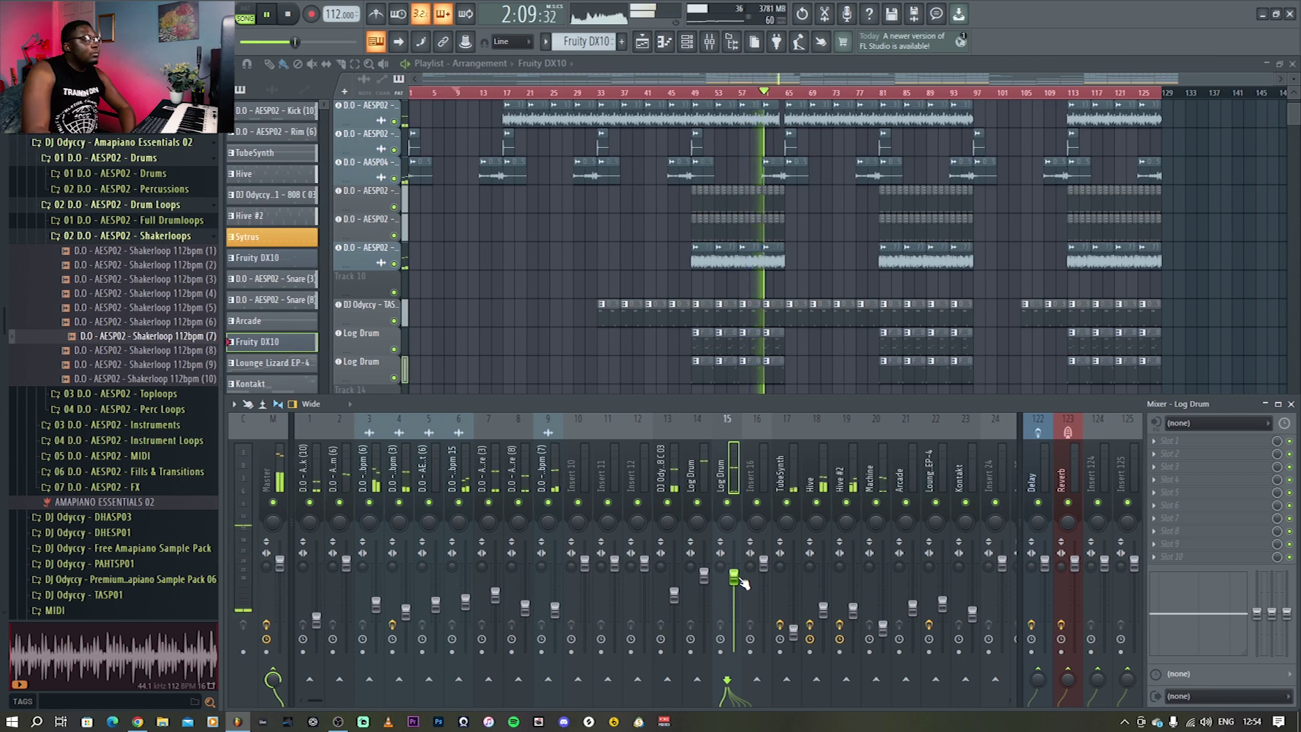
key(F9)
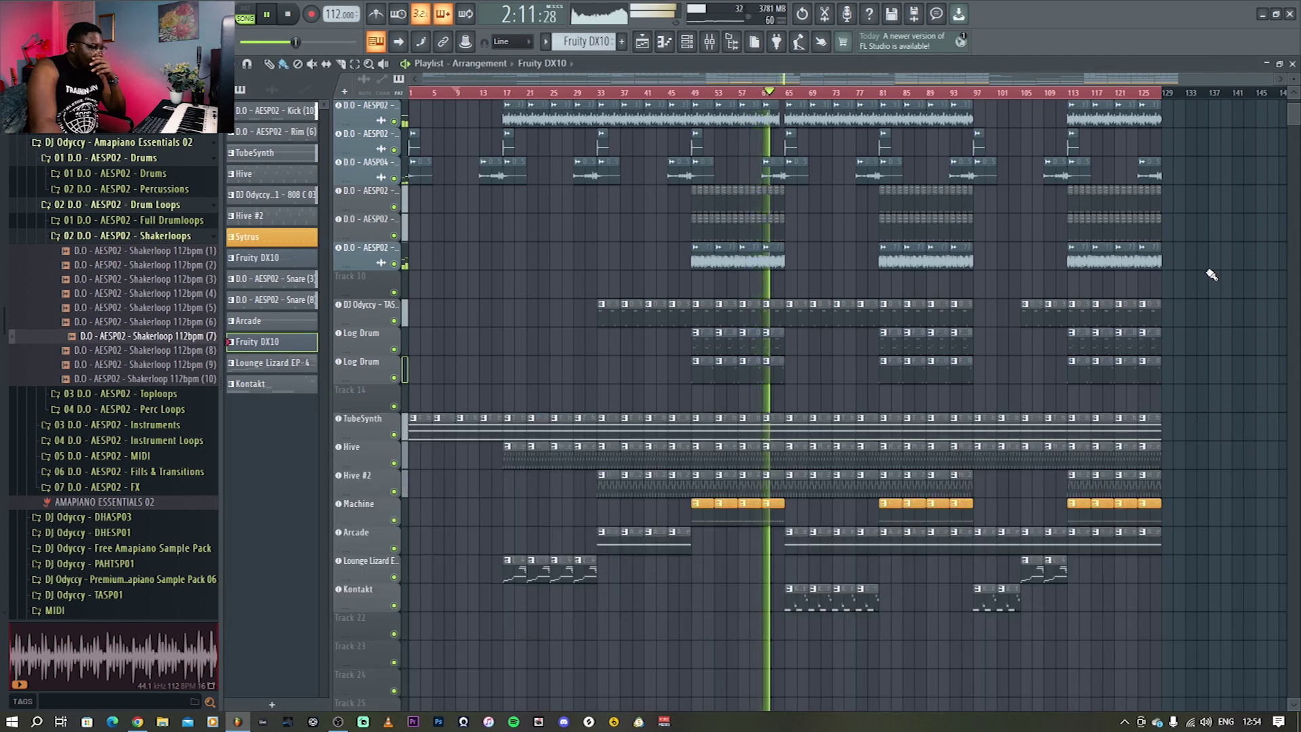